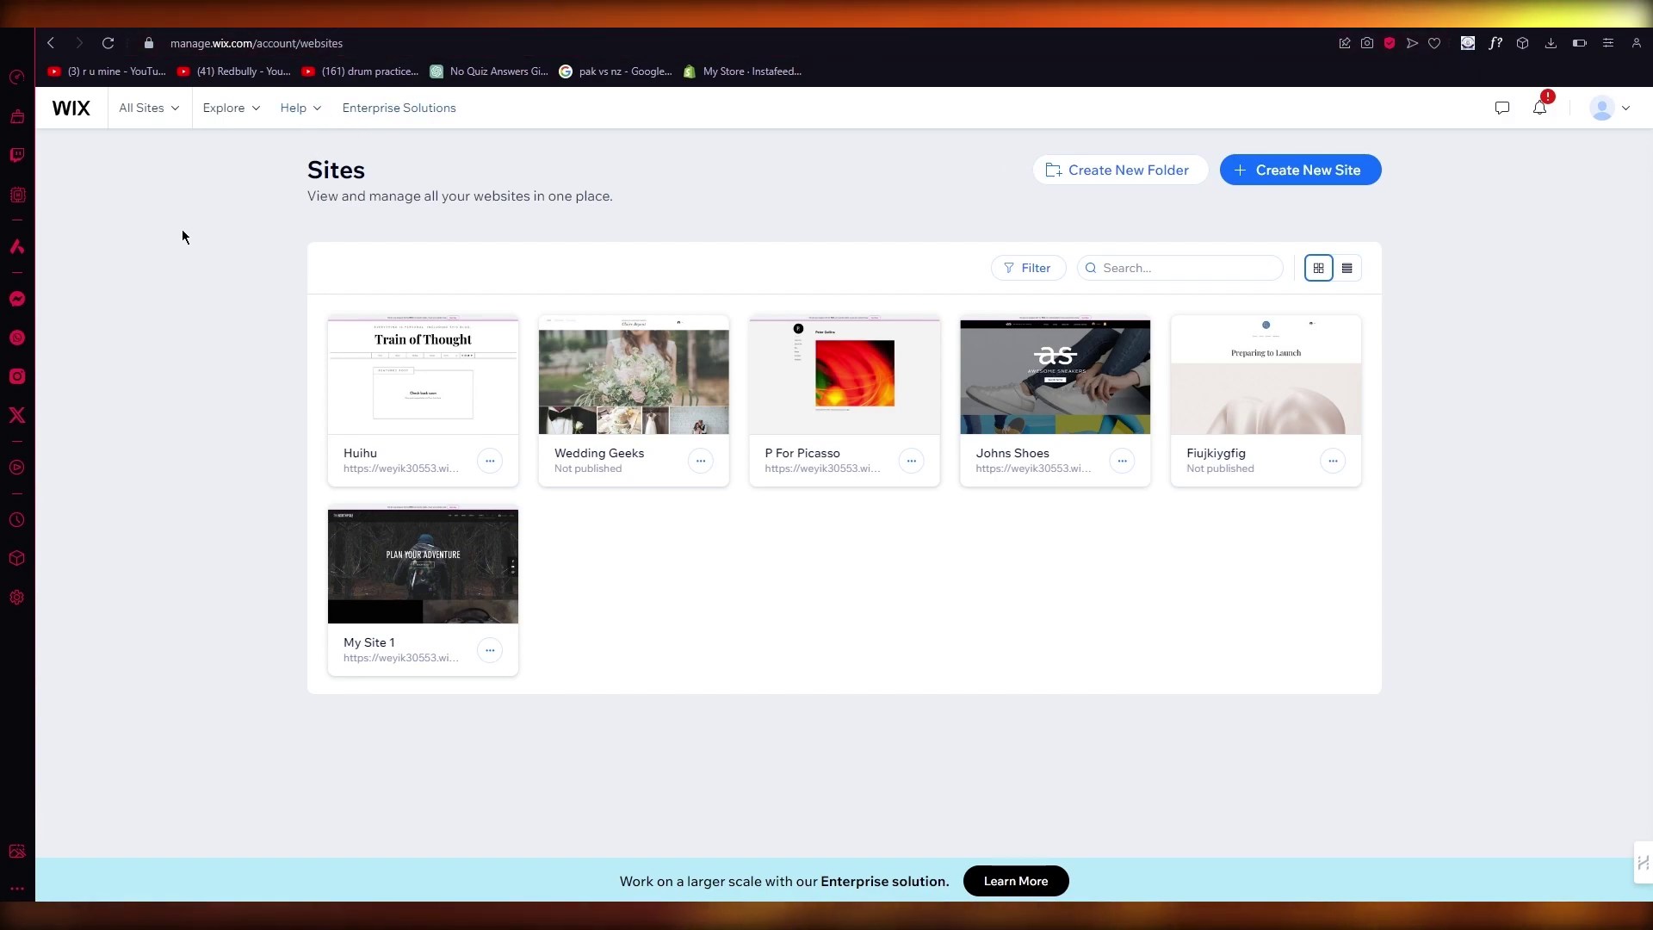
# Create a new site, set it up without AI, and choose Technology Company as the website type.
pyautogui.click(1313, 177)
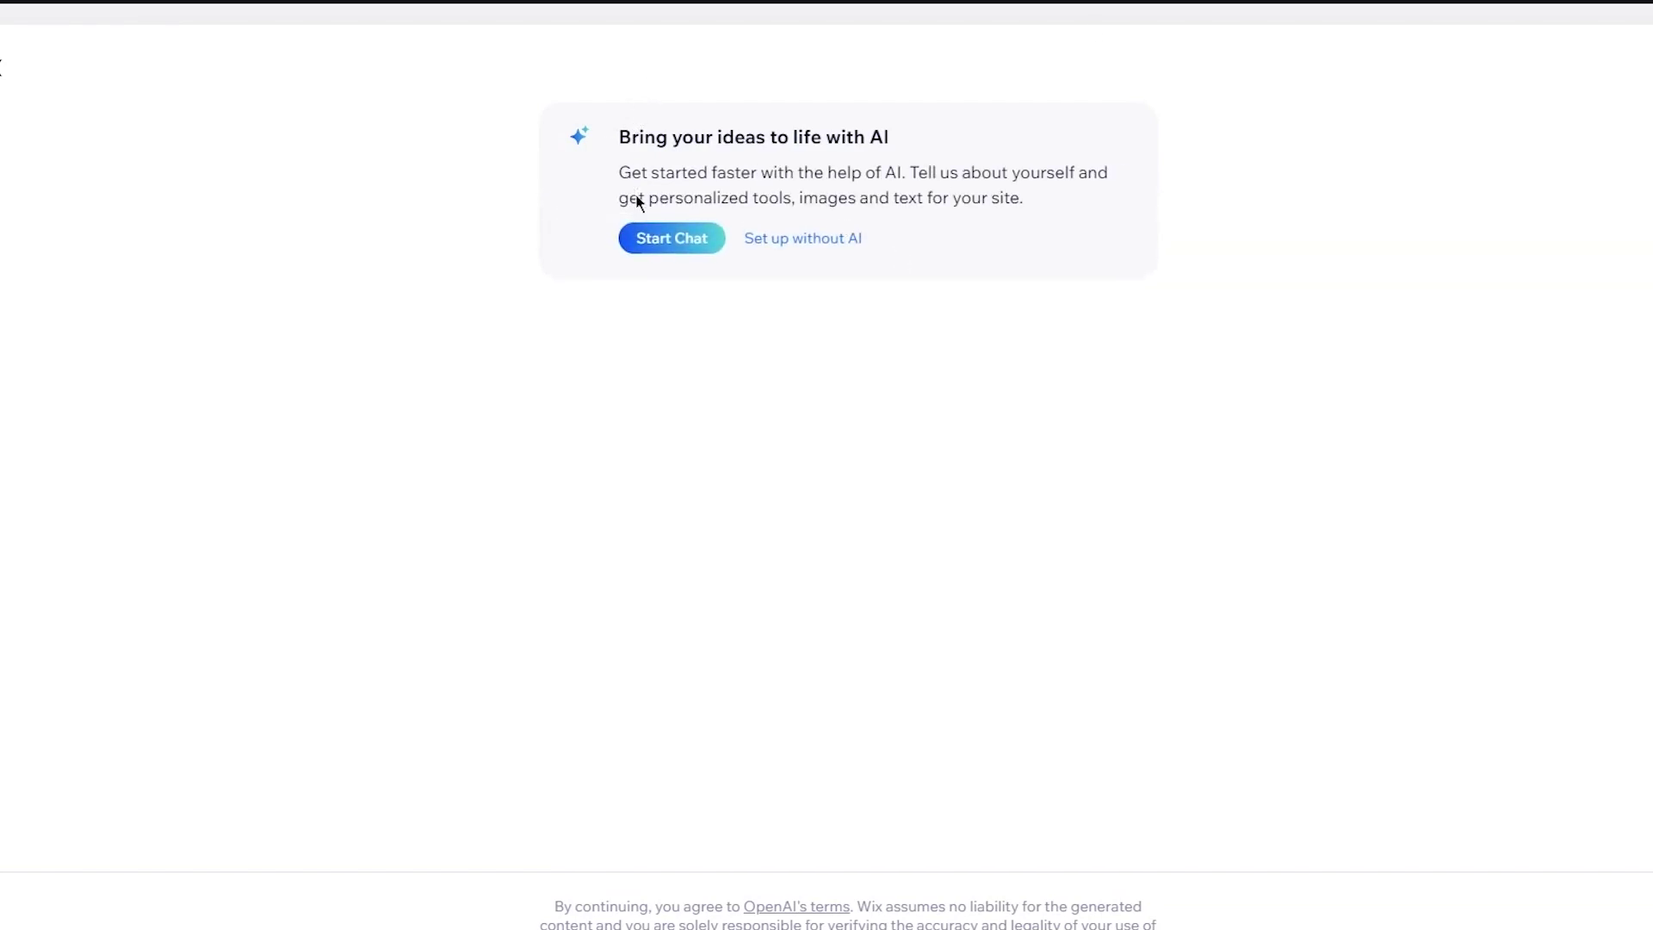
pyautogui.click(799, 238)
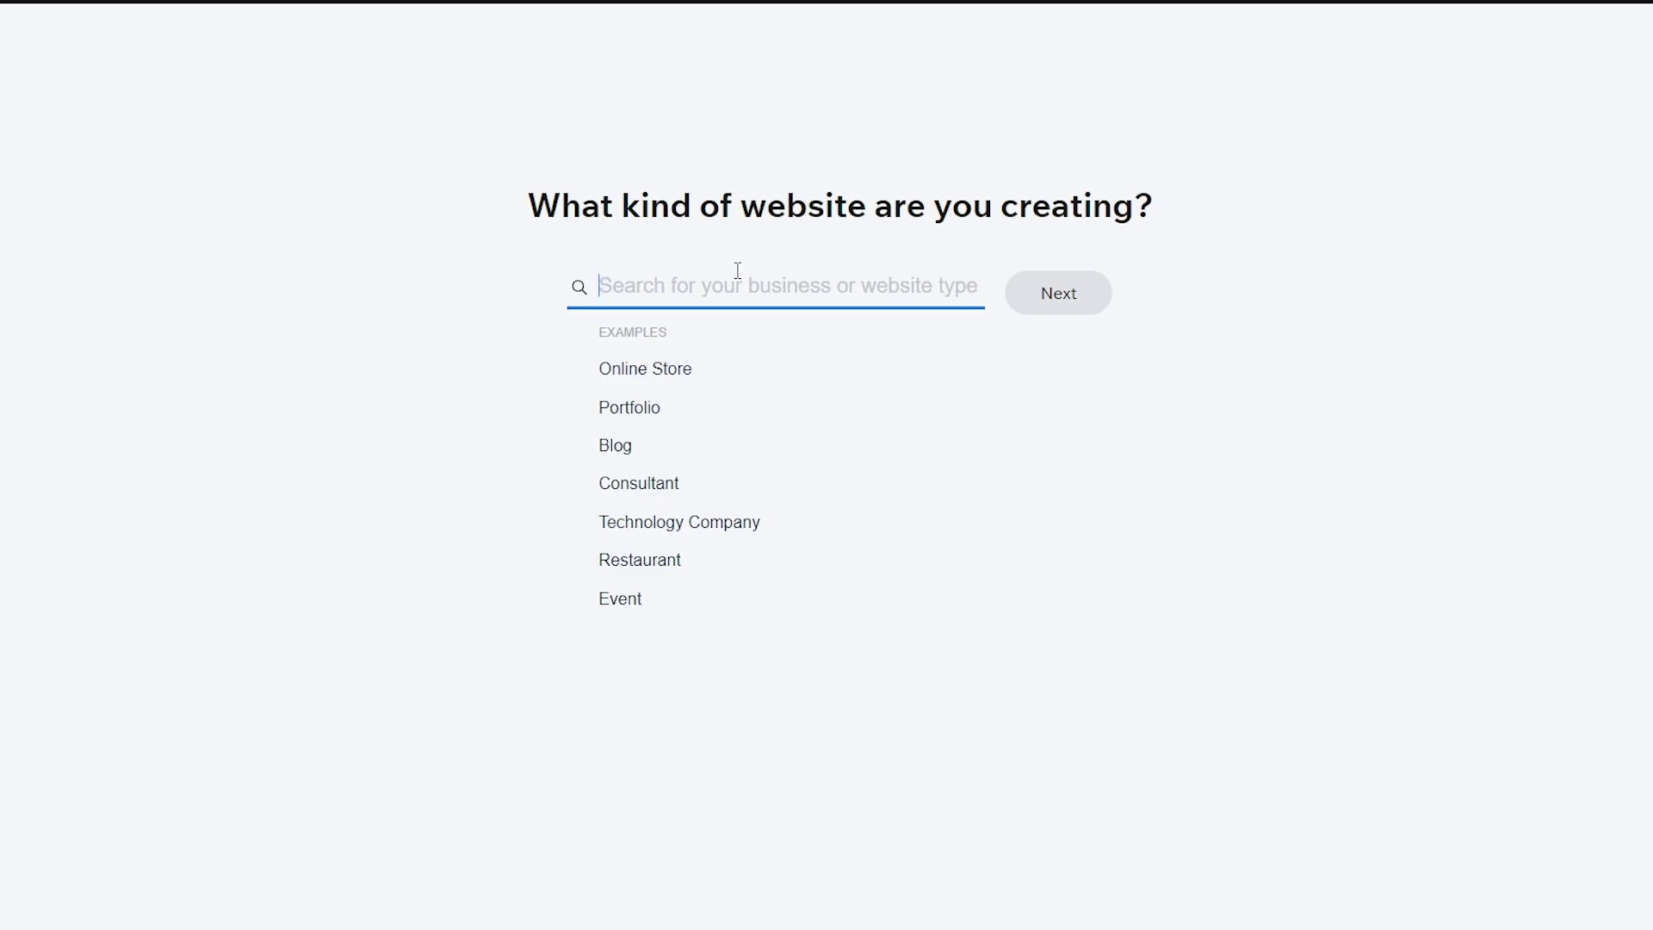
pyautogui.click(721, 523)
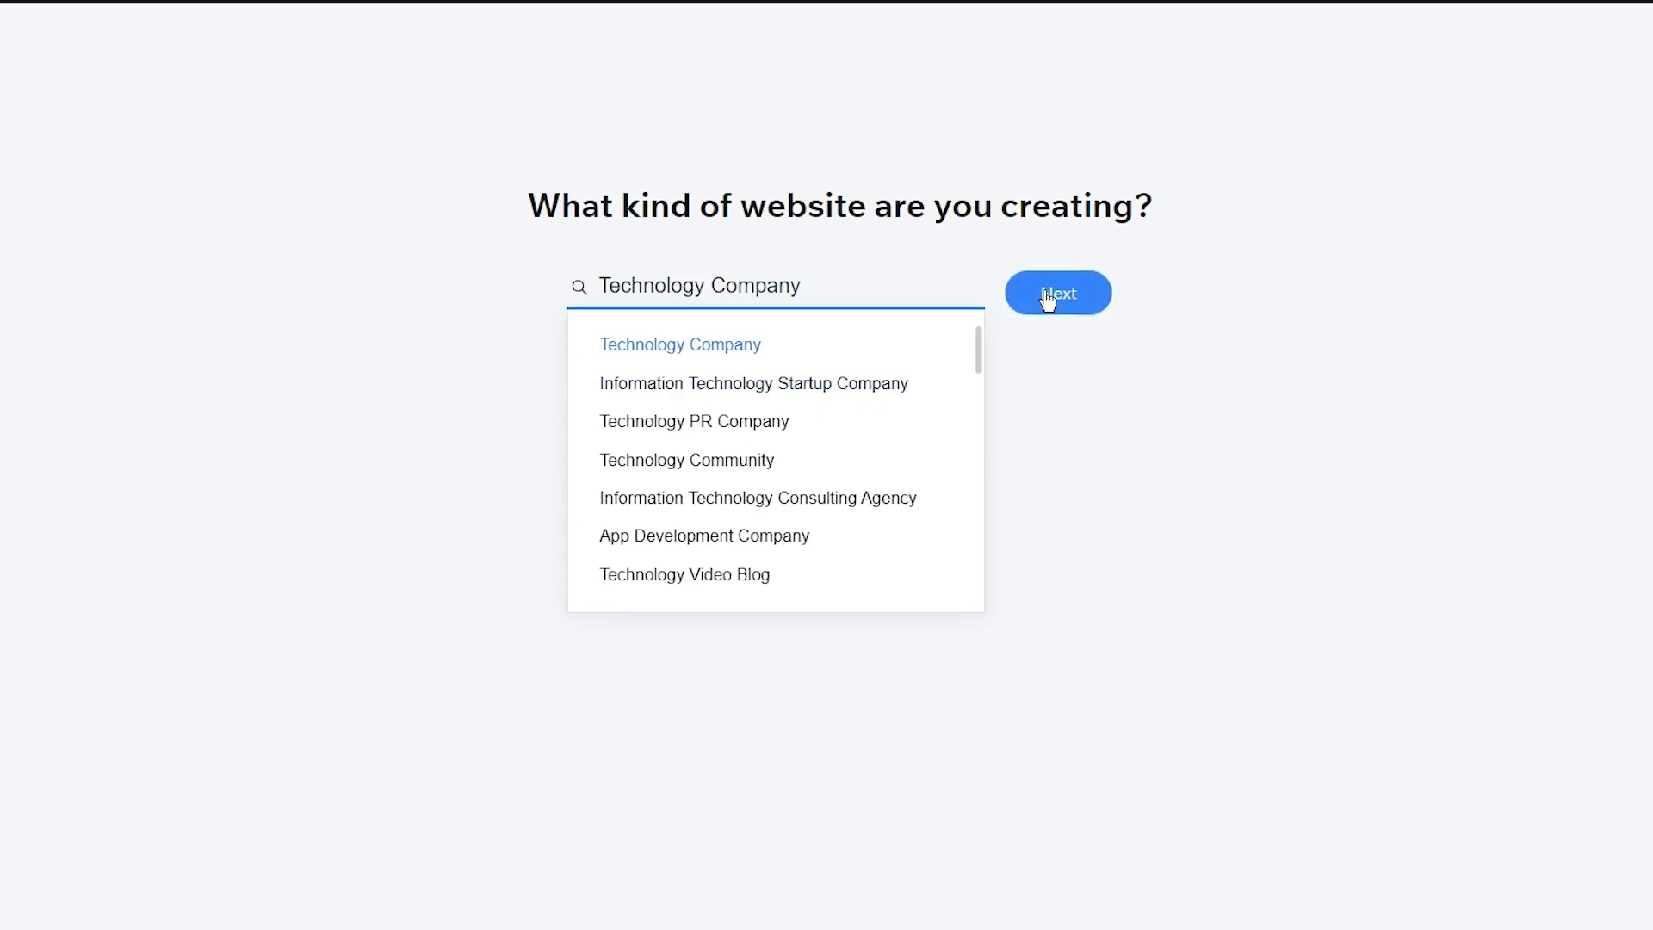
pyautogui.click(1016, 306)
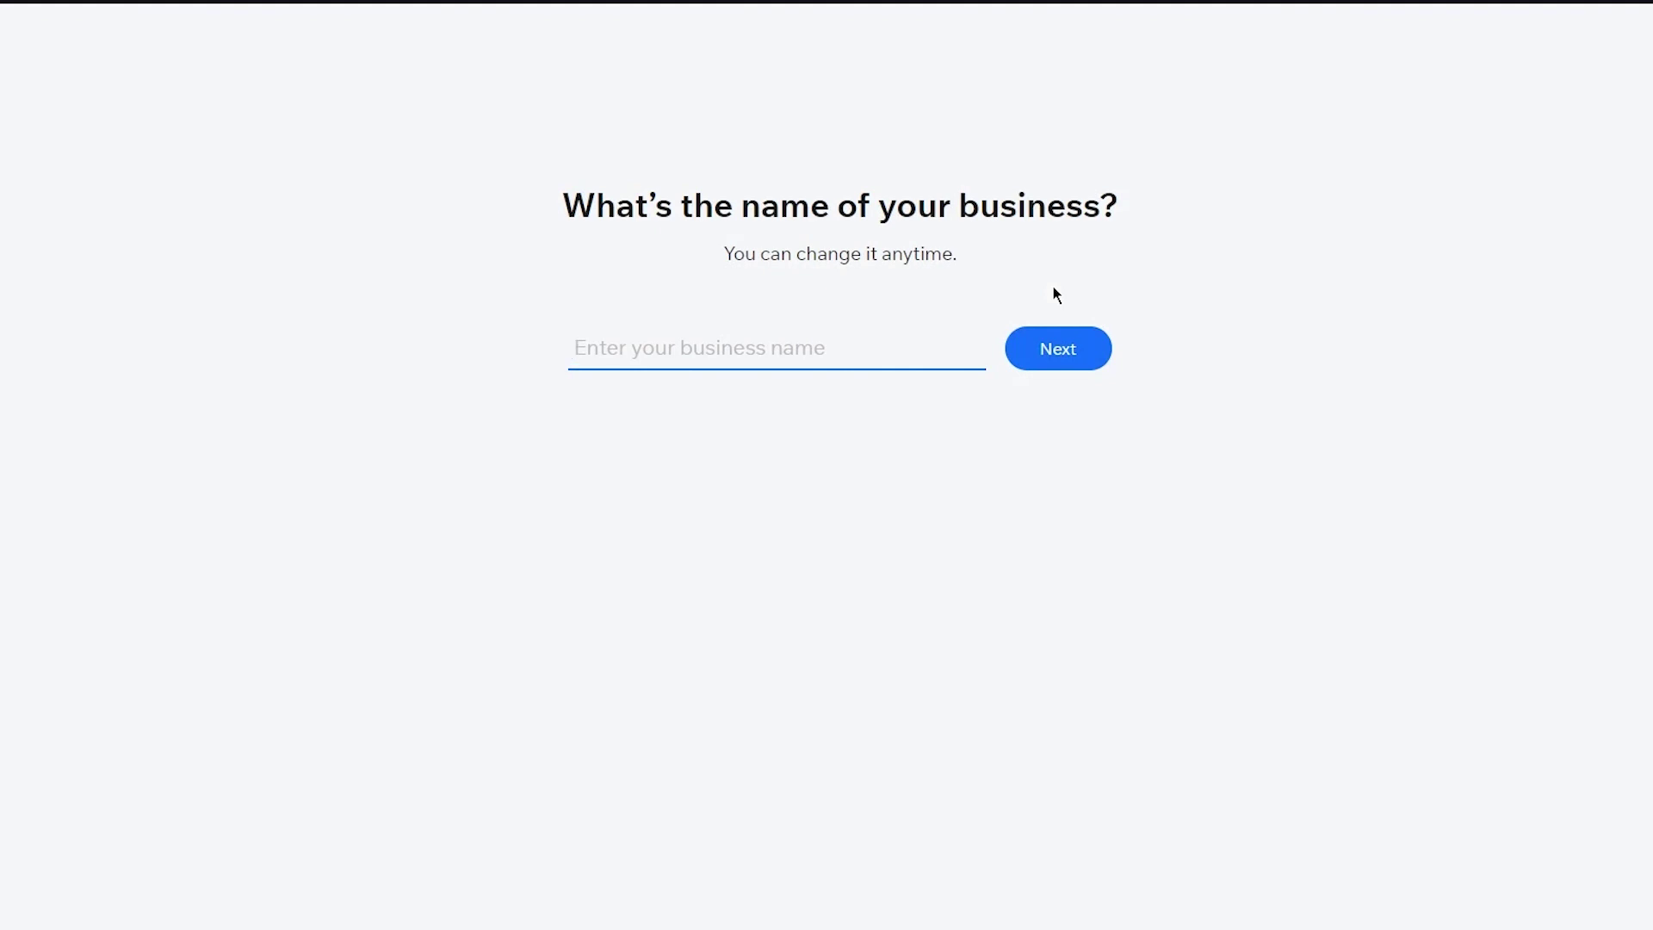
# Name the business "Coder Tech" and continue the setup.
pyautogui.write('Cod')
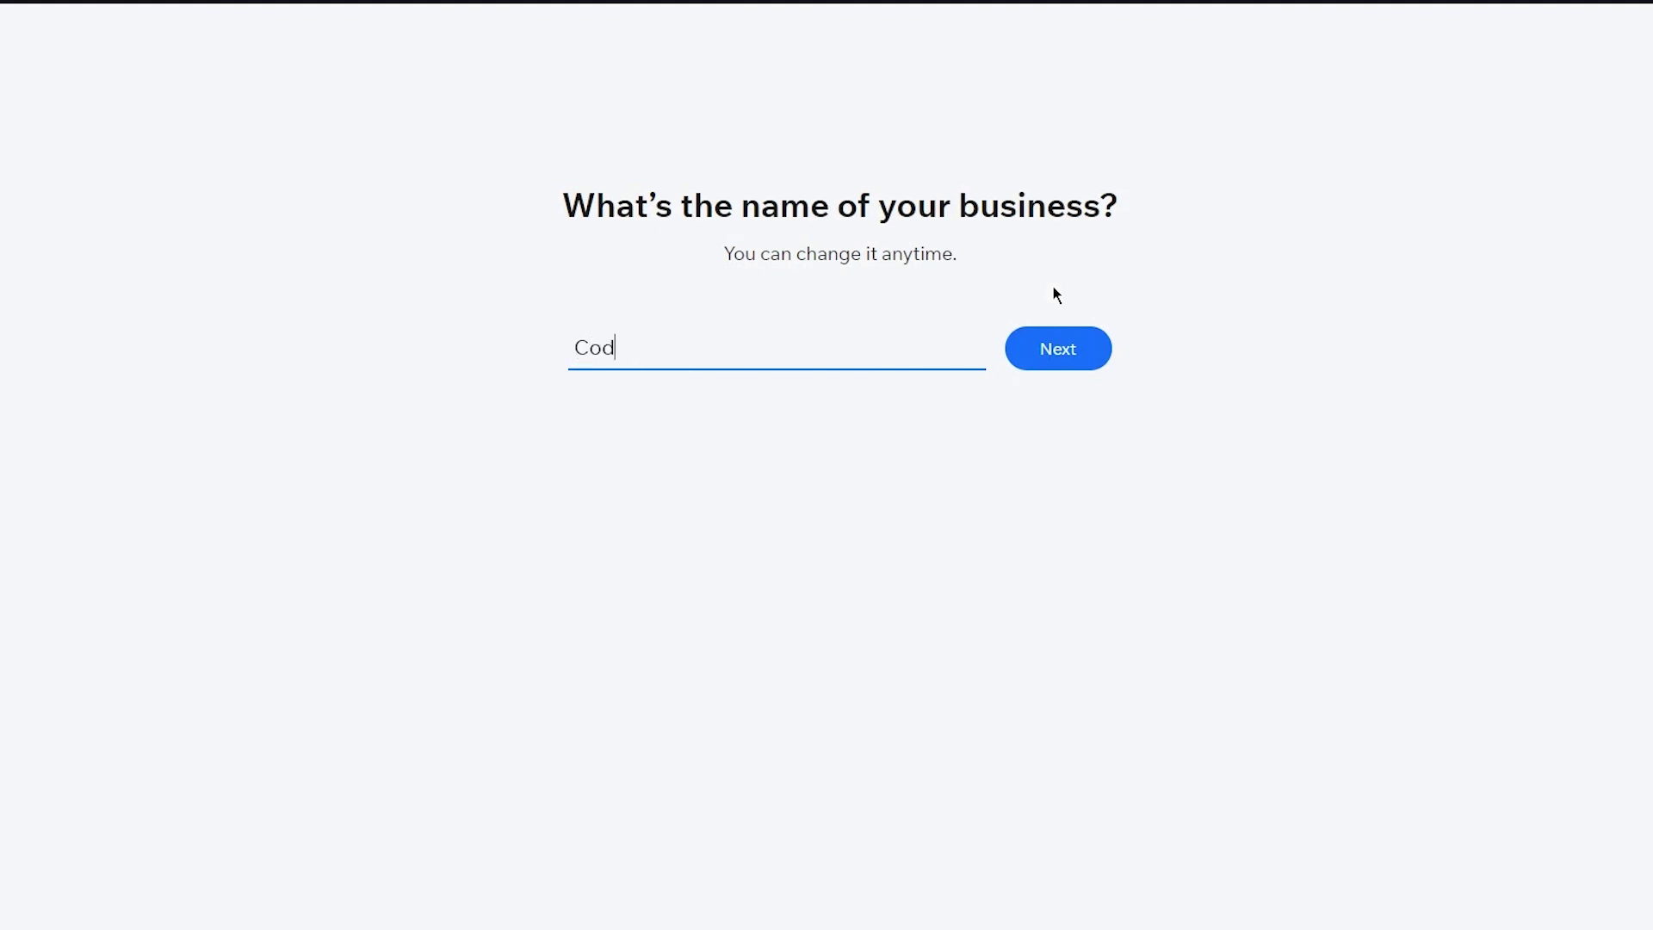
pyautogui.write('er Tech')
pyautogui.click(1064, 370)
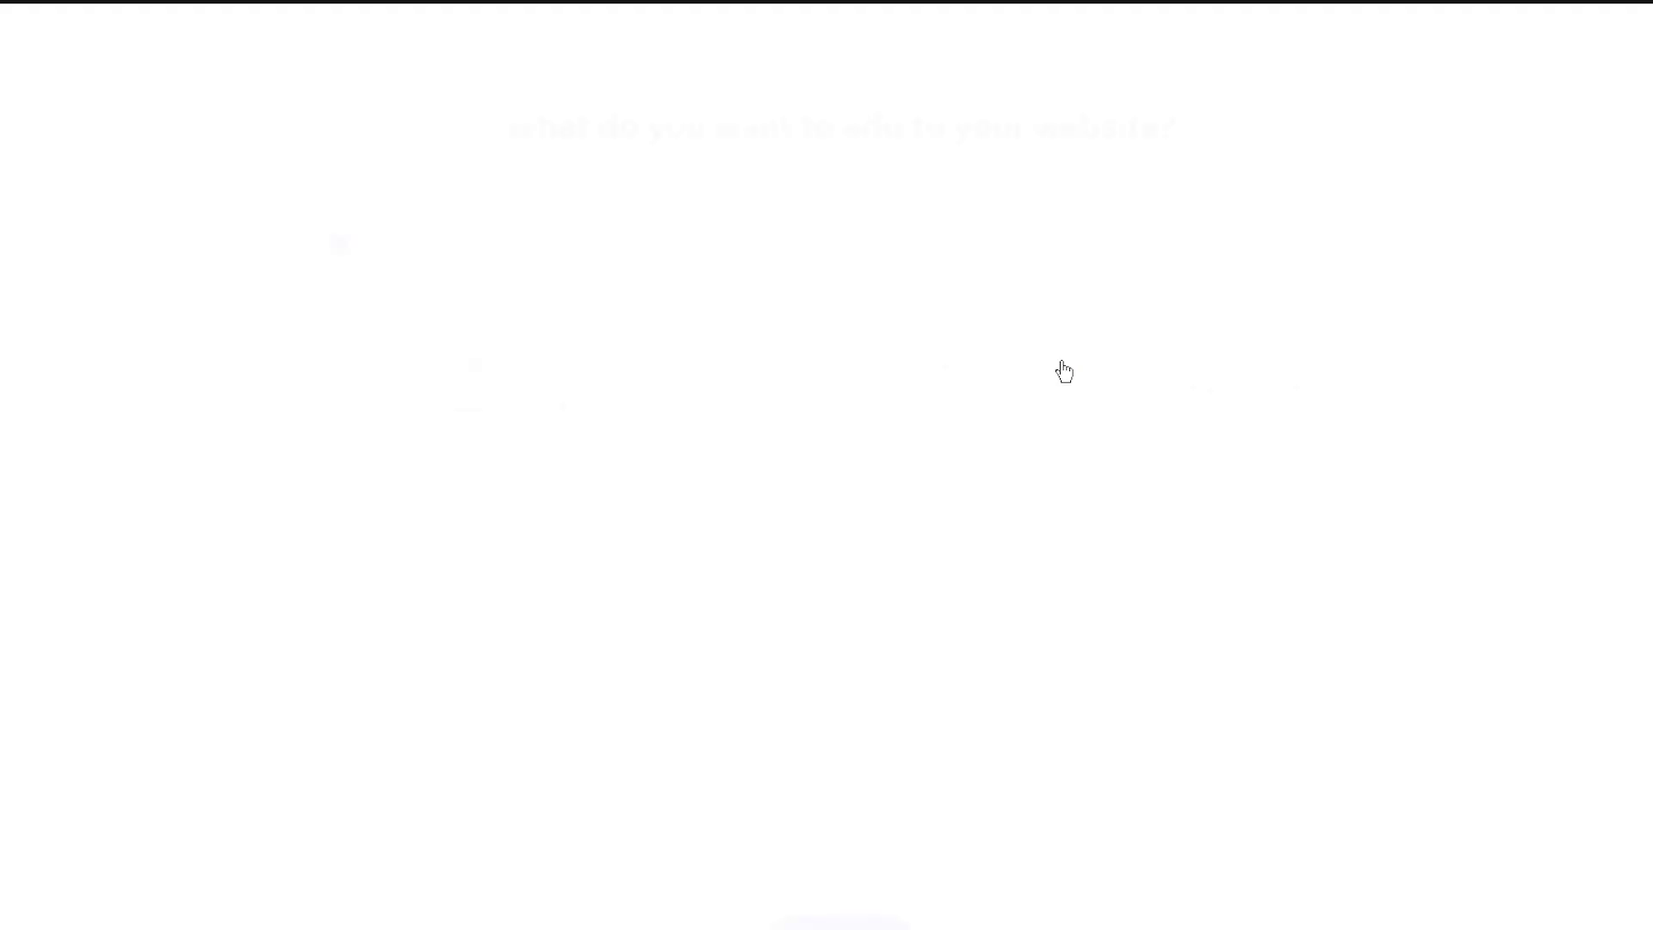
# Review the features offered for the website and continue with only Chat selected.
pyautogui.moveTo(497, 146); pyautogui.dragTo(1114, 177)
pyautogui.click(1256, 190)
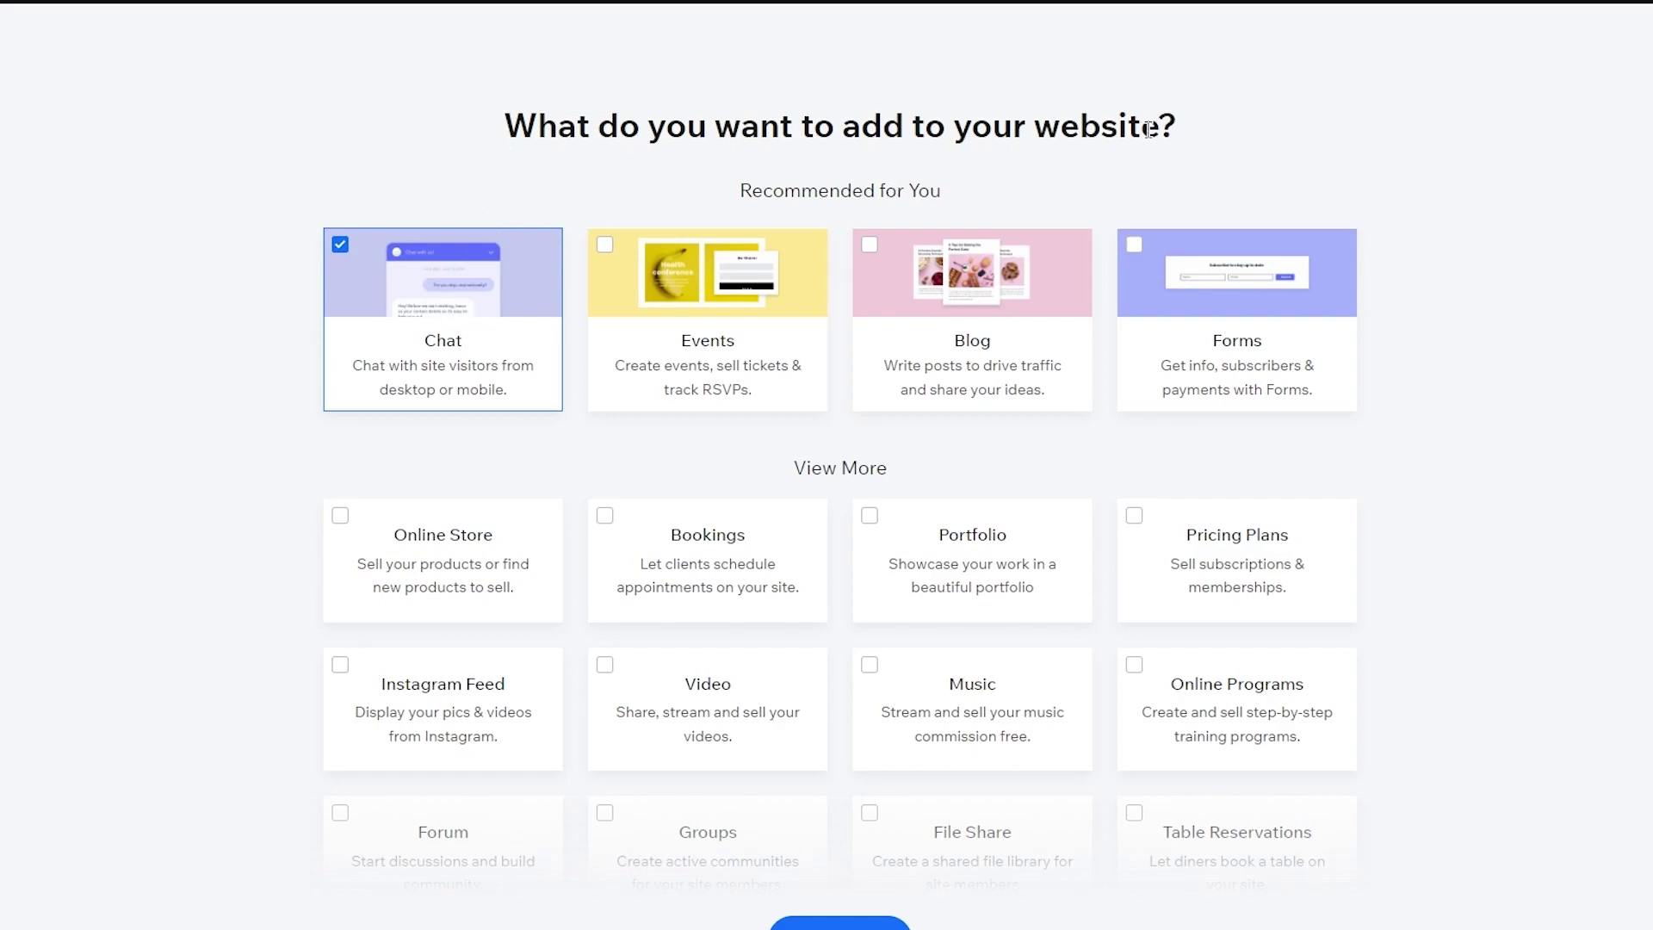
pyautogui.scroll(-3, 1435, 322)
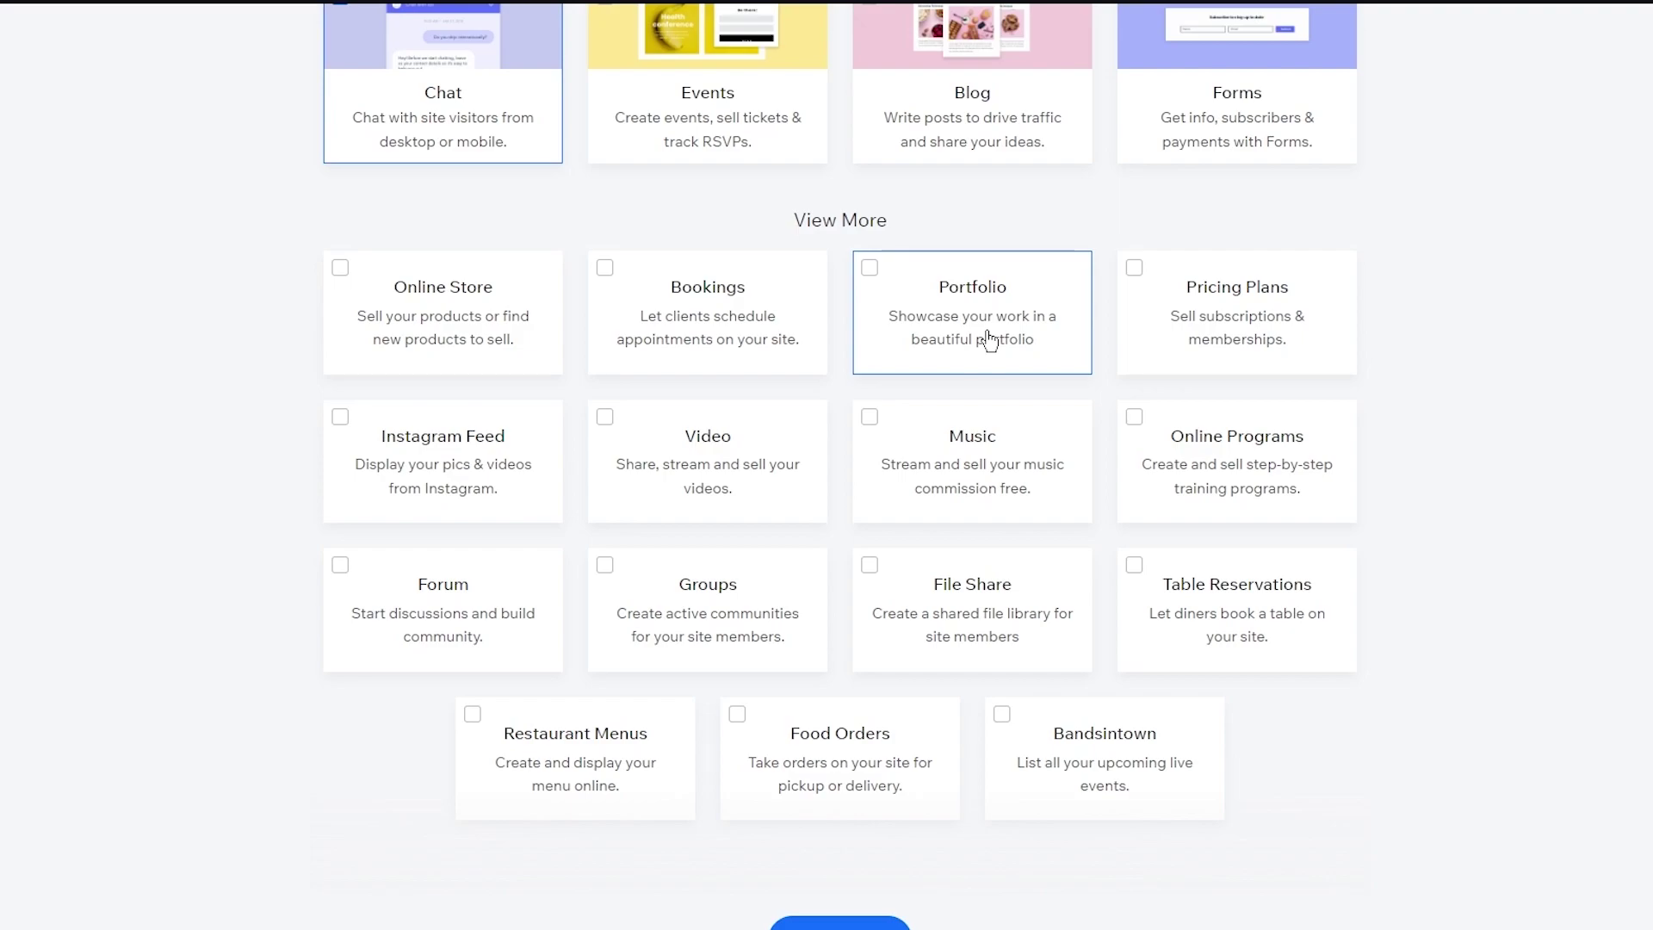
pyautogui.scroll(3, 988, 340)
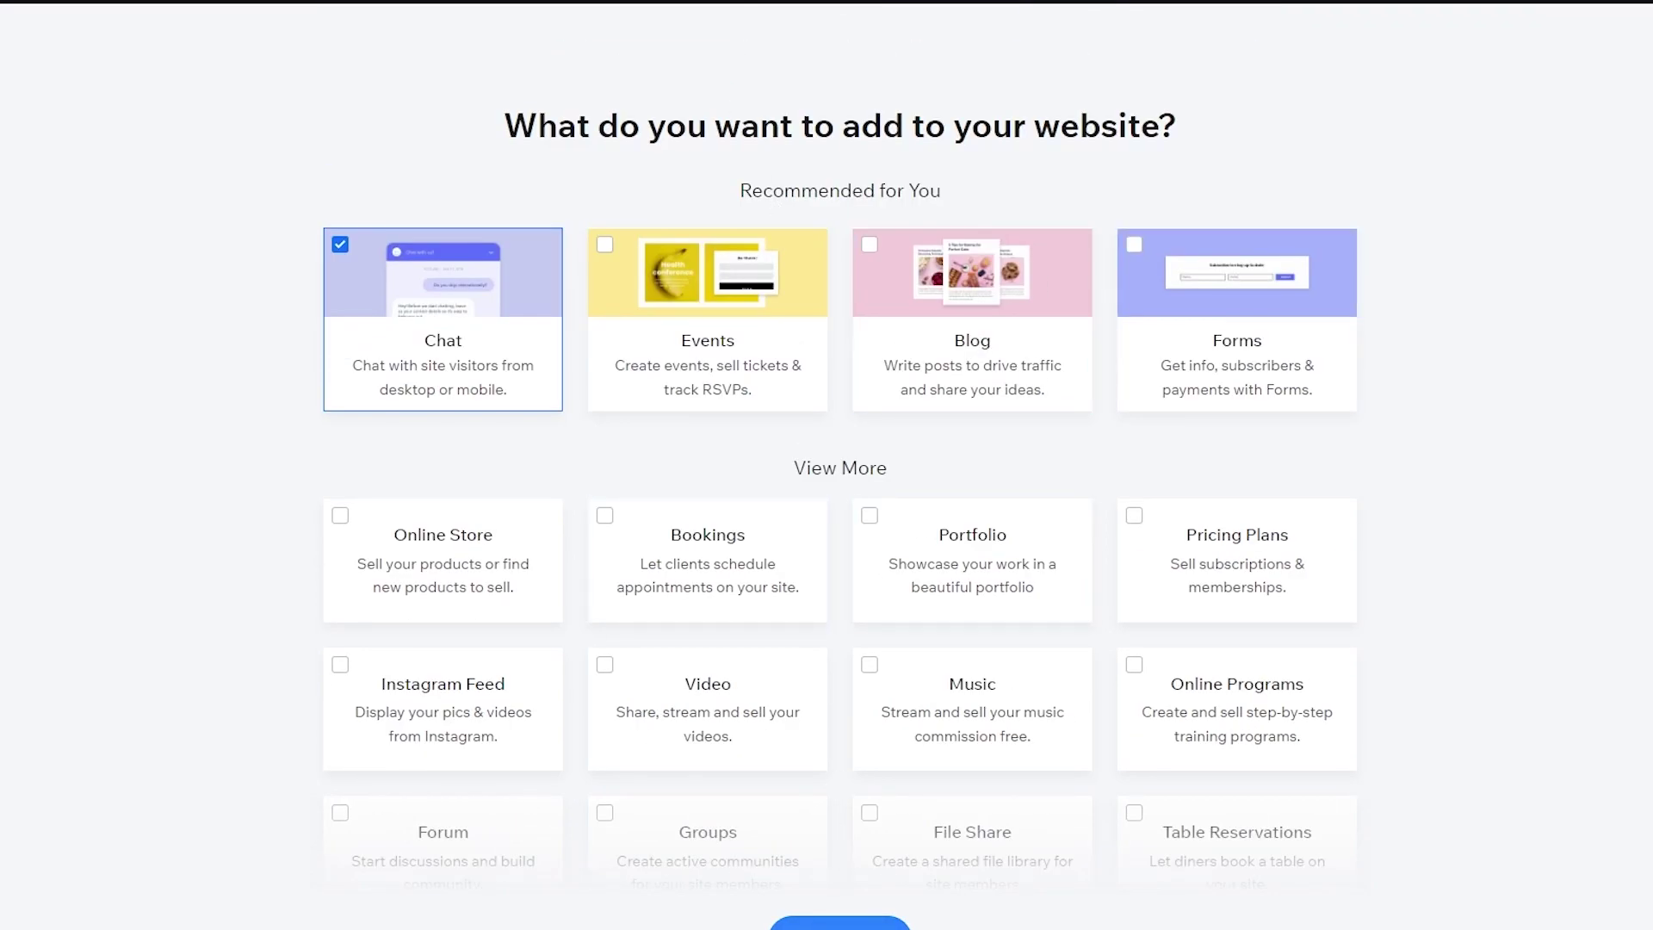
pyautogui.click(840, 923)
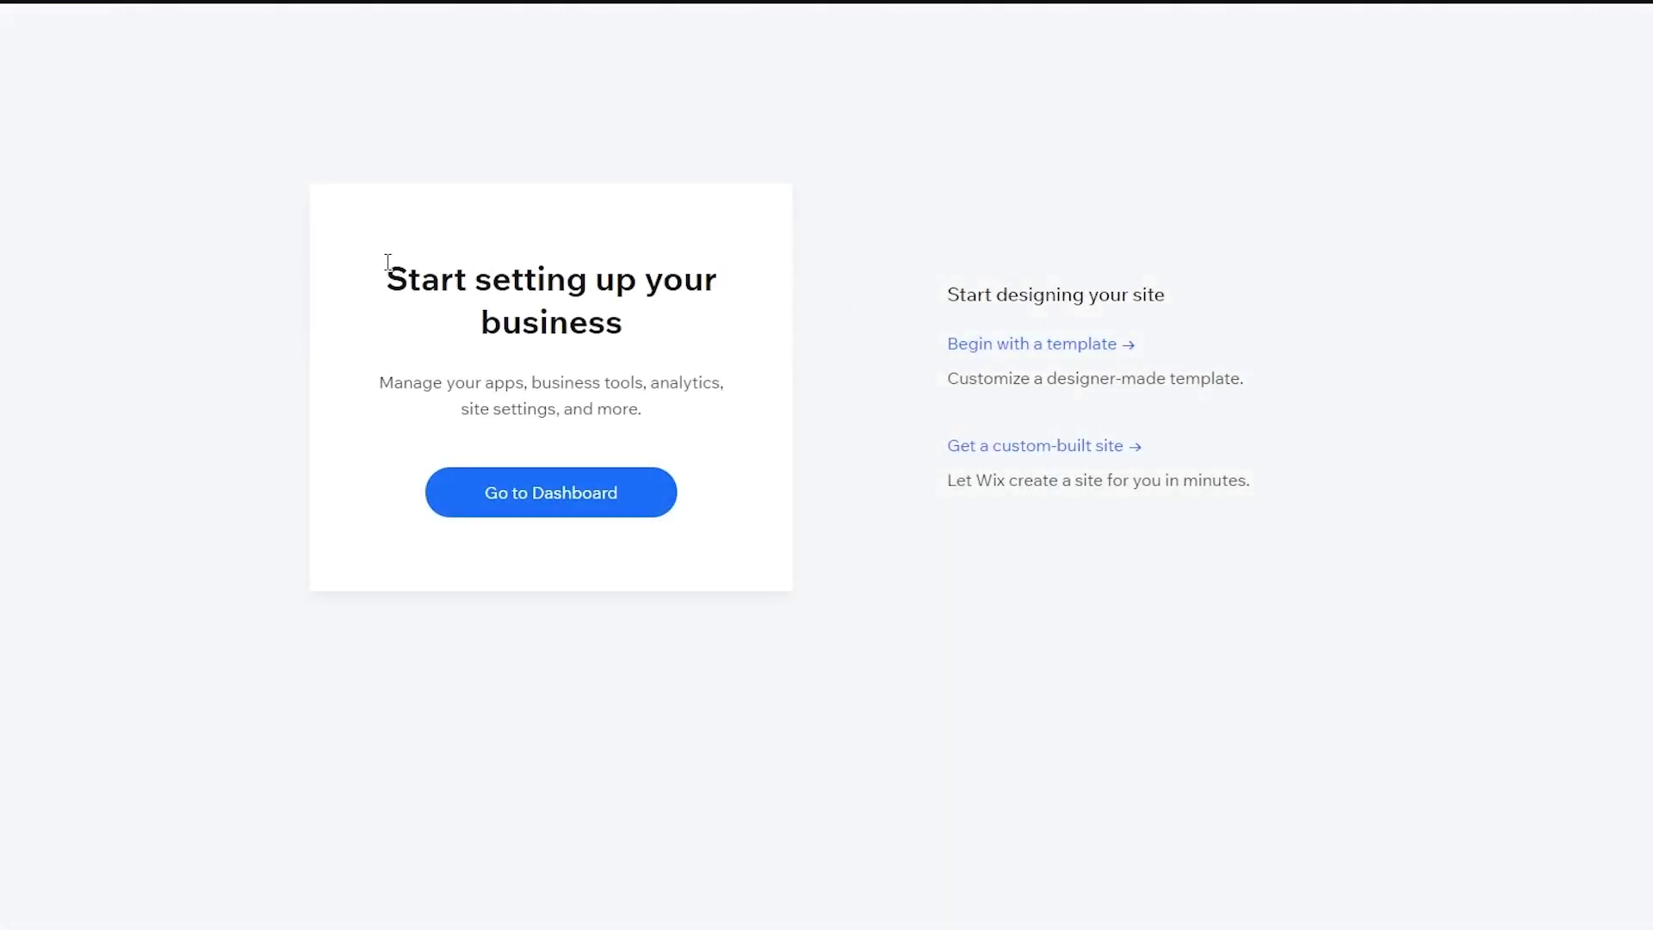
# Go to the new site's dashboard and start designing the site from the template gallery.
pyautogui.moveTo(926, 281); pyautogui.dragTo(1087, 296)
pyautogui.click(1355, 327)
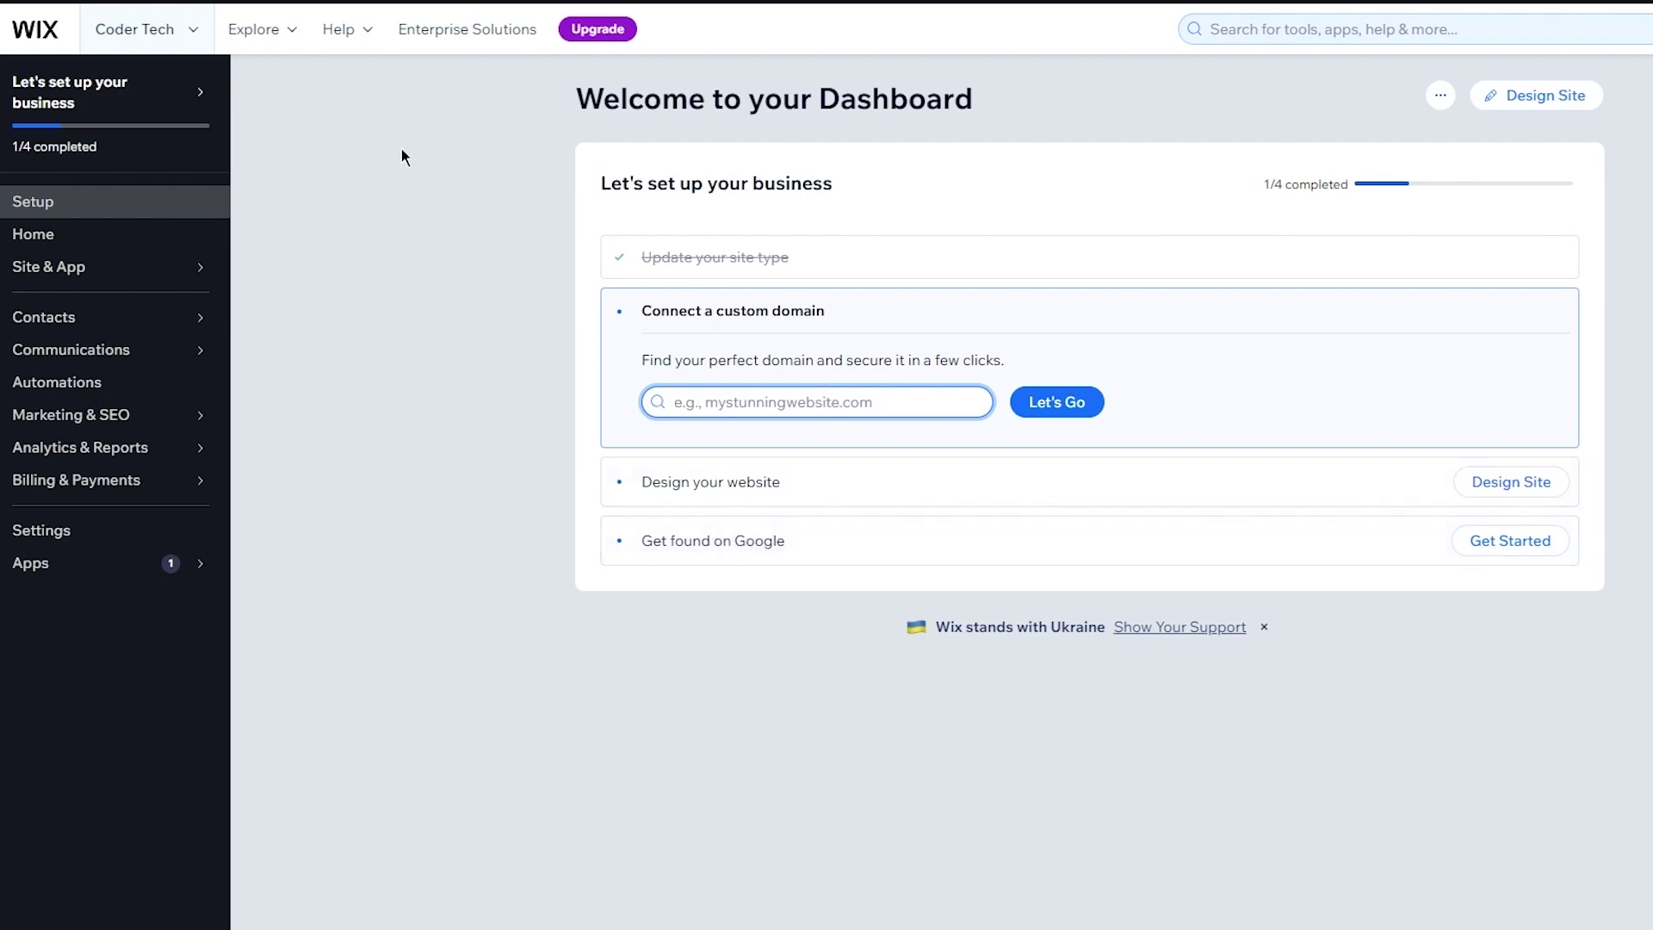
pyautogui.moveTo(172, 274)
pyautogui.click(1565, 113)
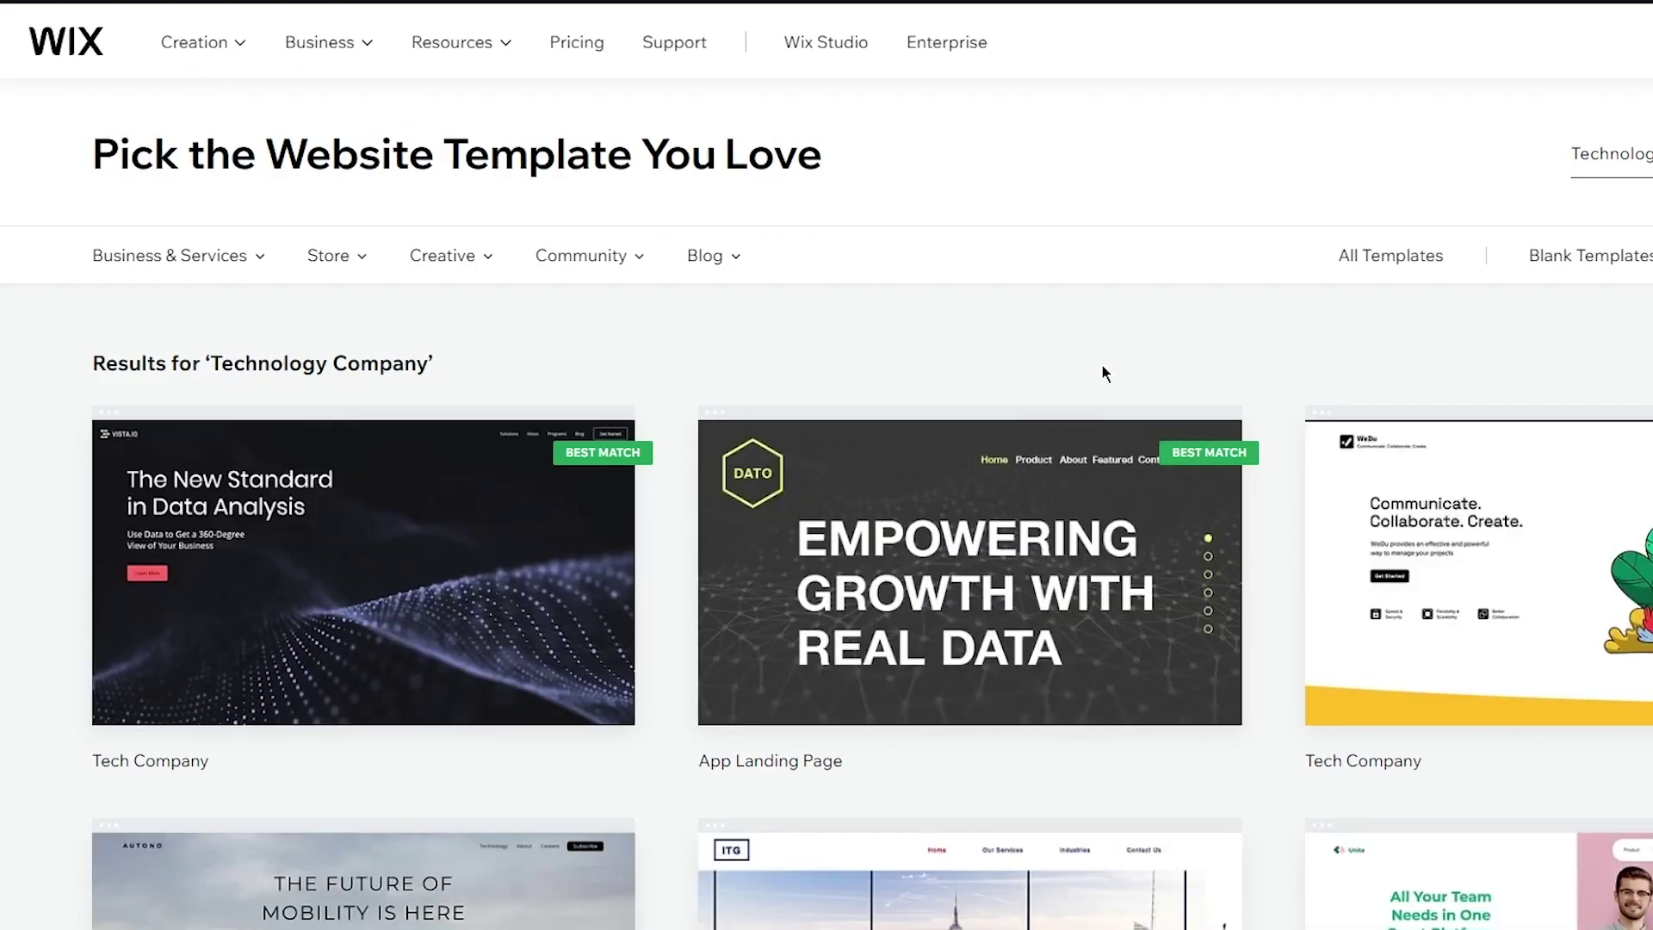
# Browse the Technology Company templates and start editing the Tech Company template headed "The New Standard in Data Analysis".
pyautogui.scroll(-7, 945, 344)
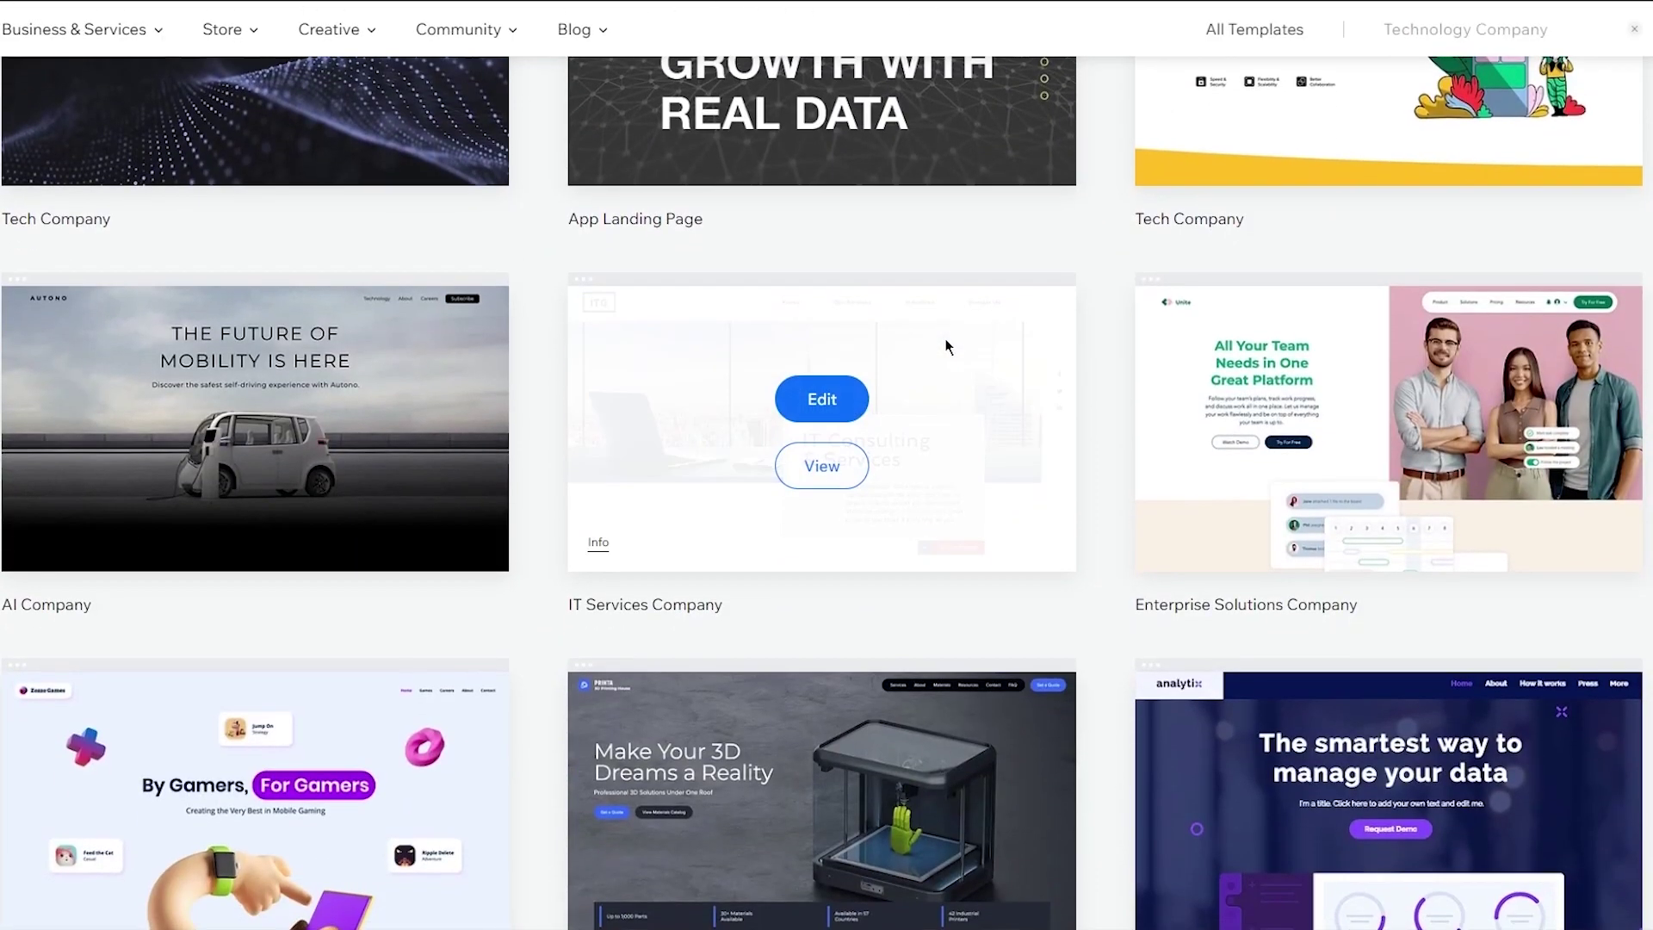
pyautogui.scroll(-4, 1101, 336)
pyautogui.scroll(-3, 1126, 357)
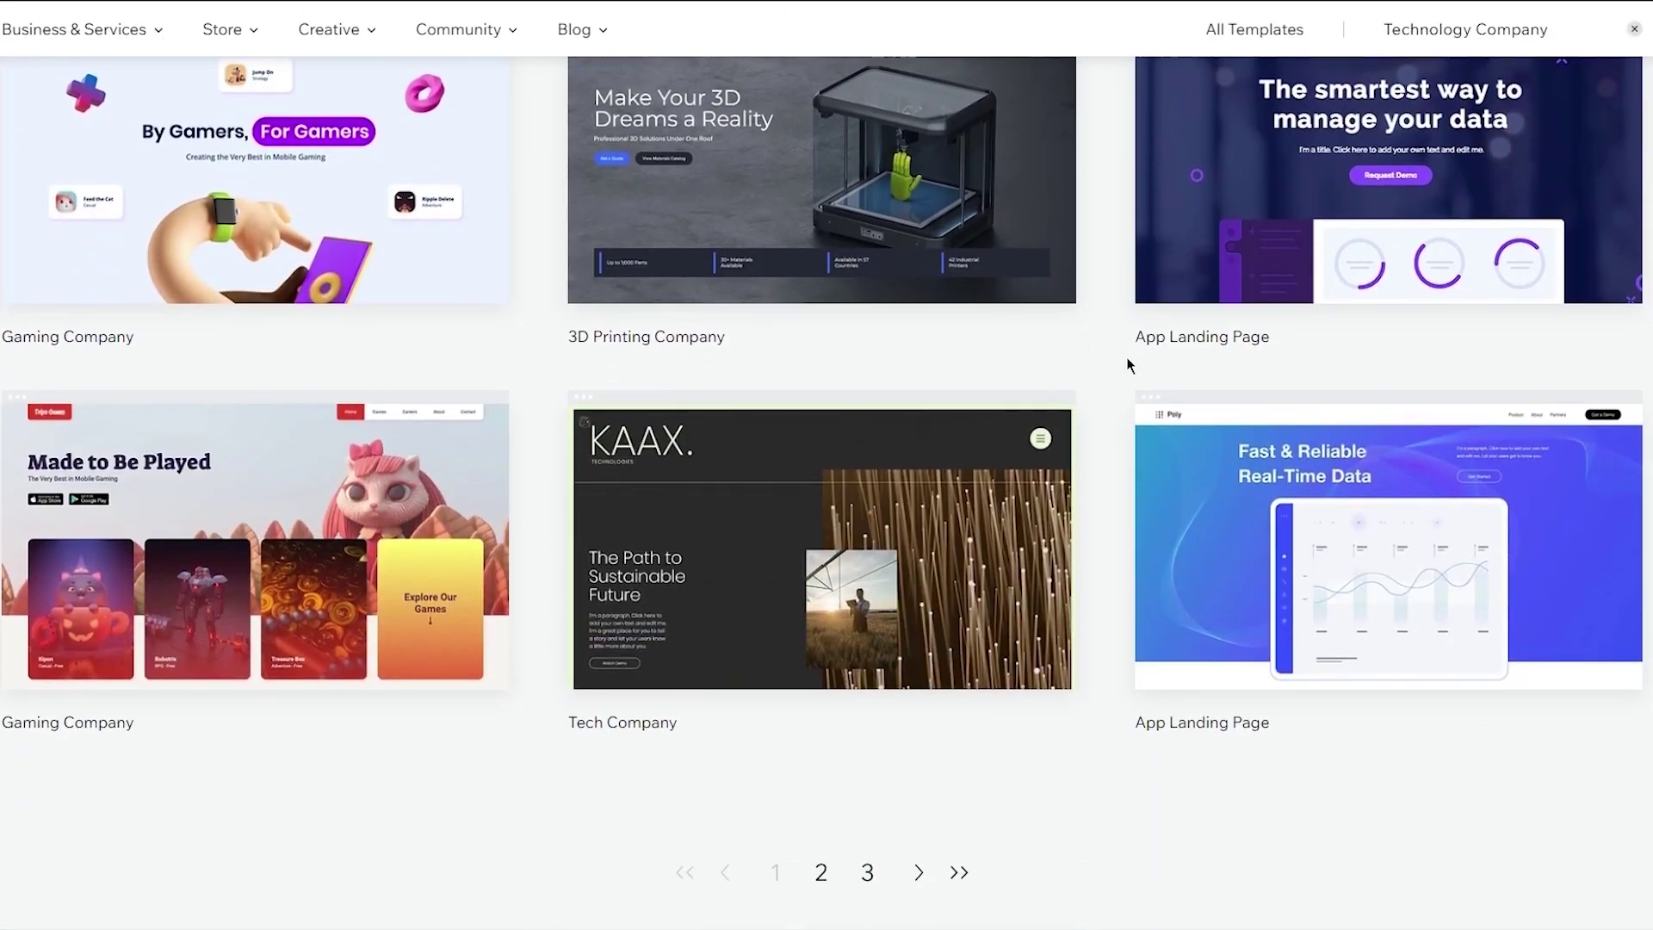
pyautogui.scroll(-5, 1127, 361)
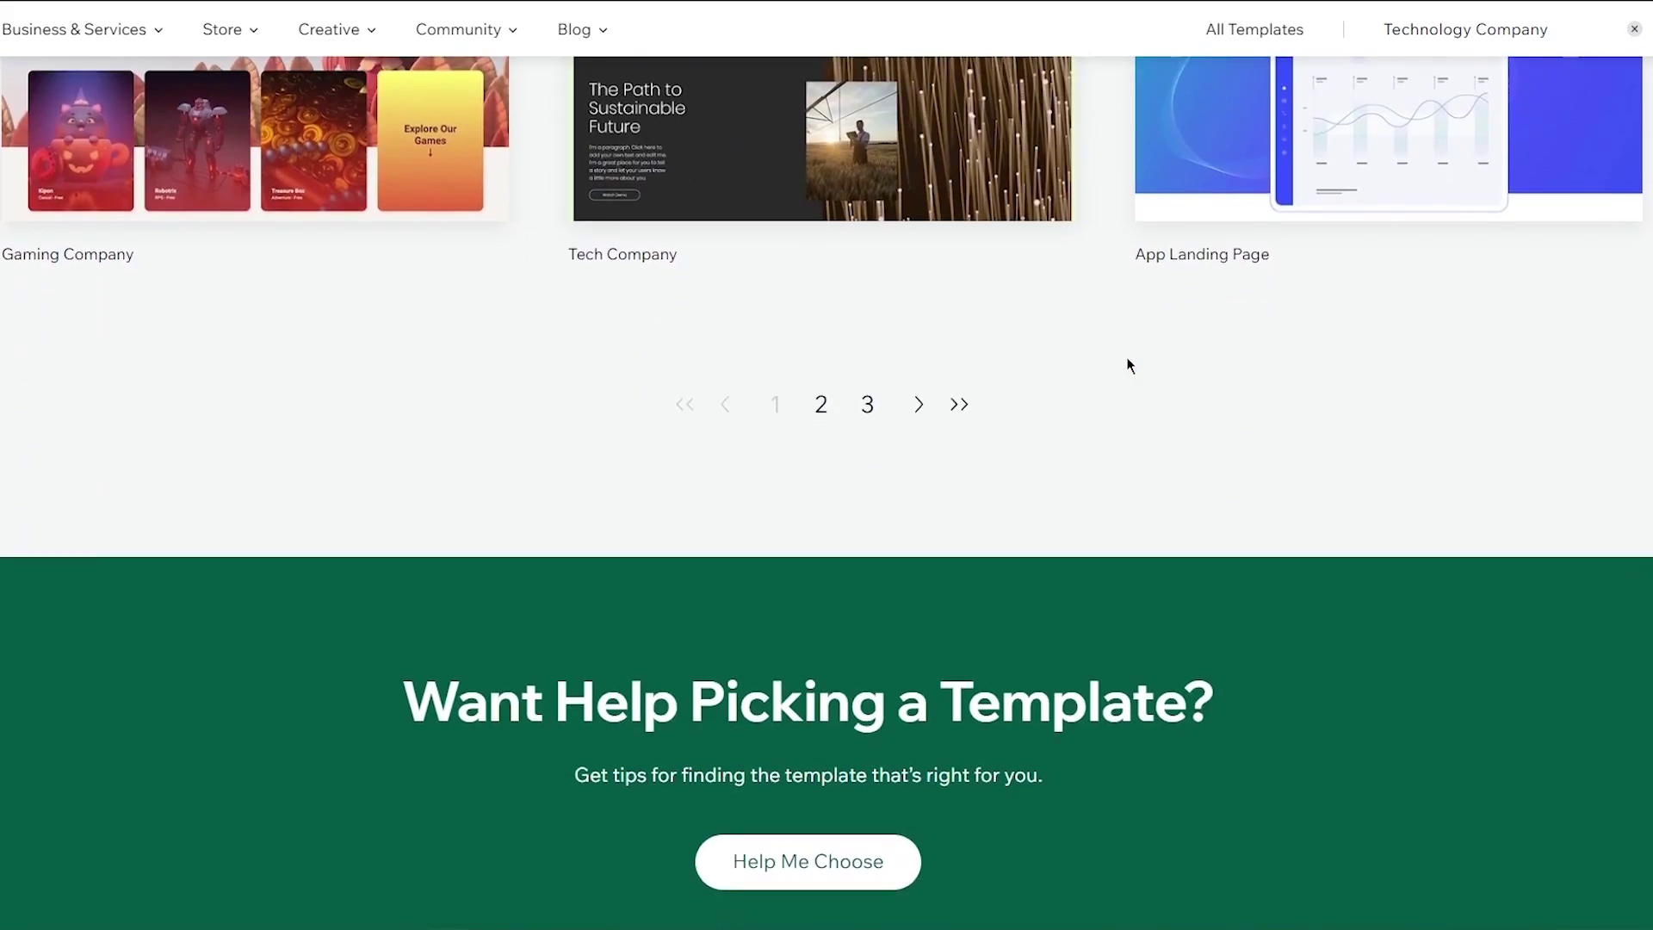
pyautogui.scroll(3, 1128, 361)
pyautogui.scroll(7, 1126, 357)
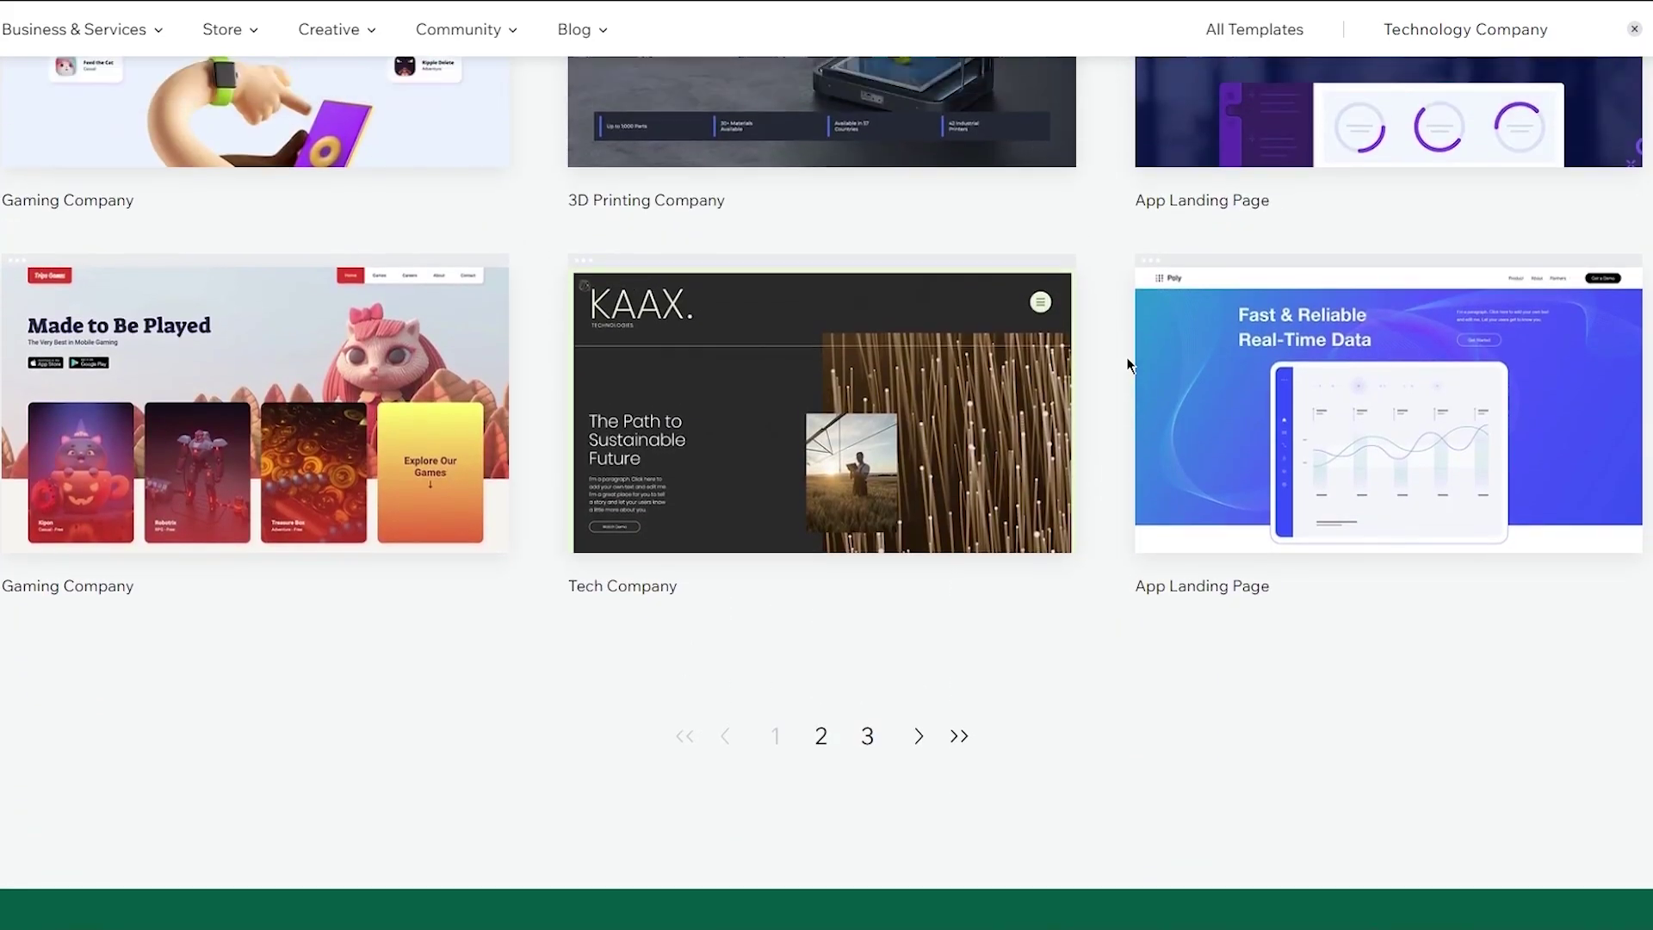
pyautogui.scroll(5, 1126, 357)
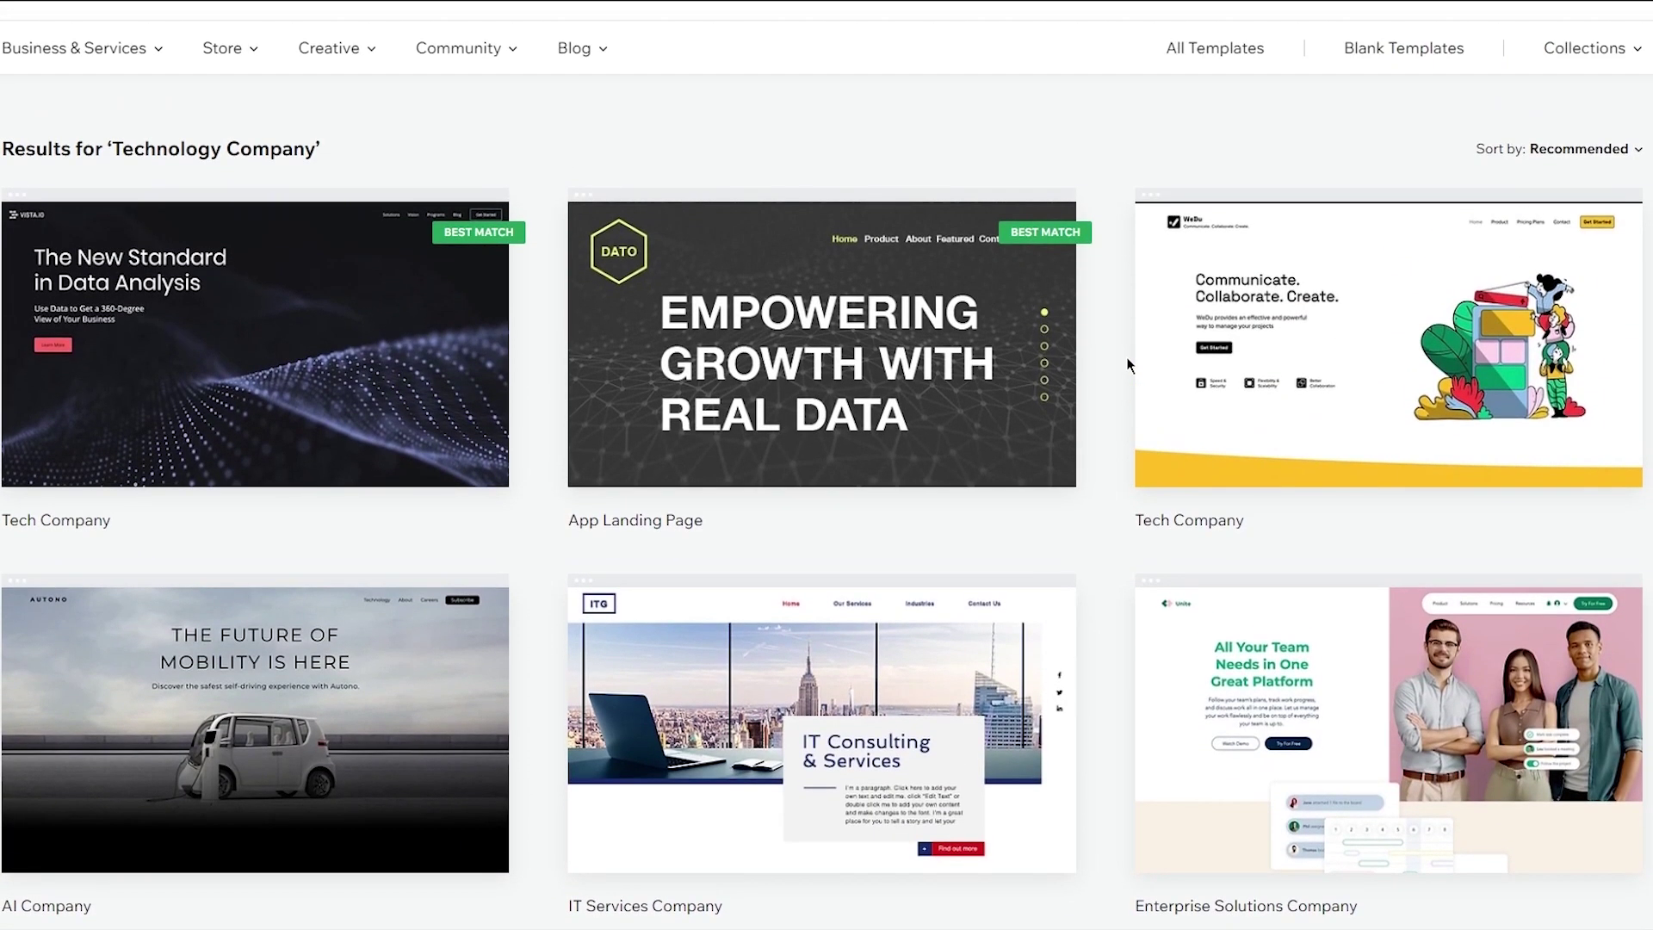
pyautogui.moveTo(354, 317)
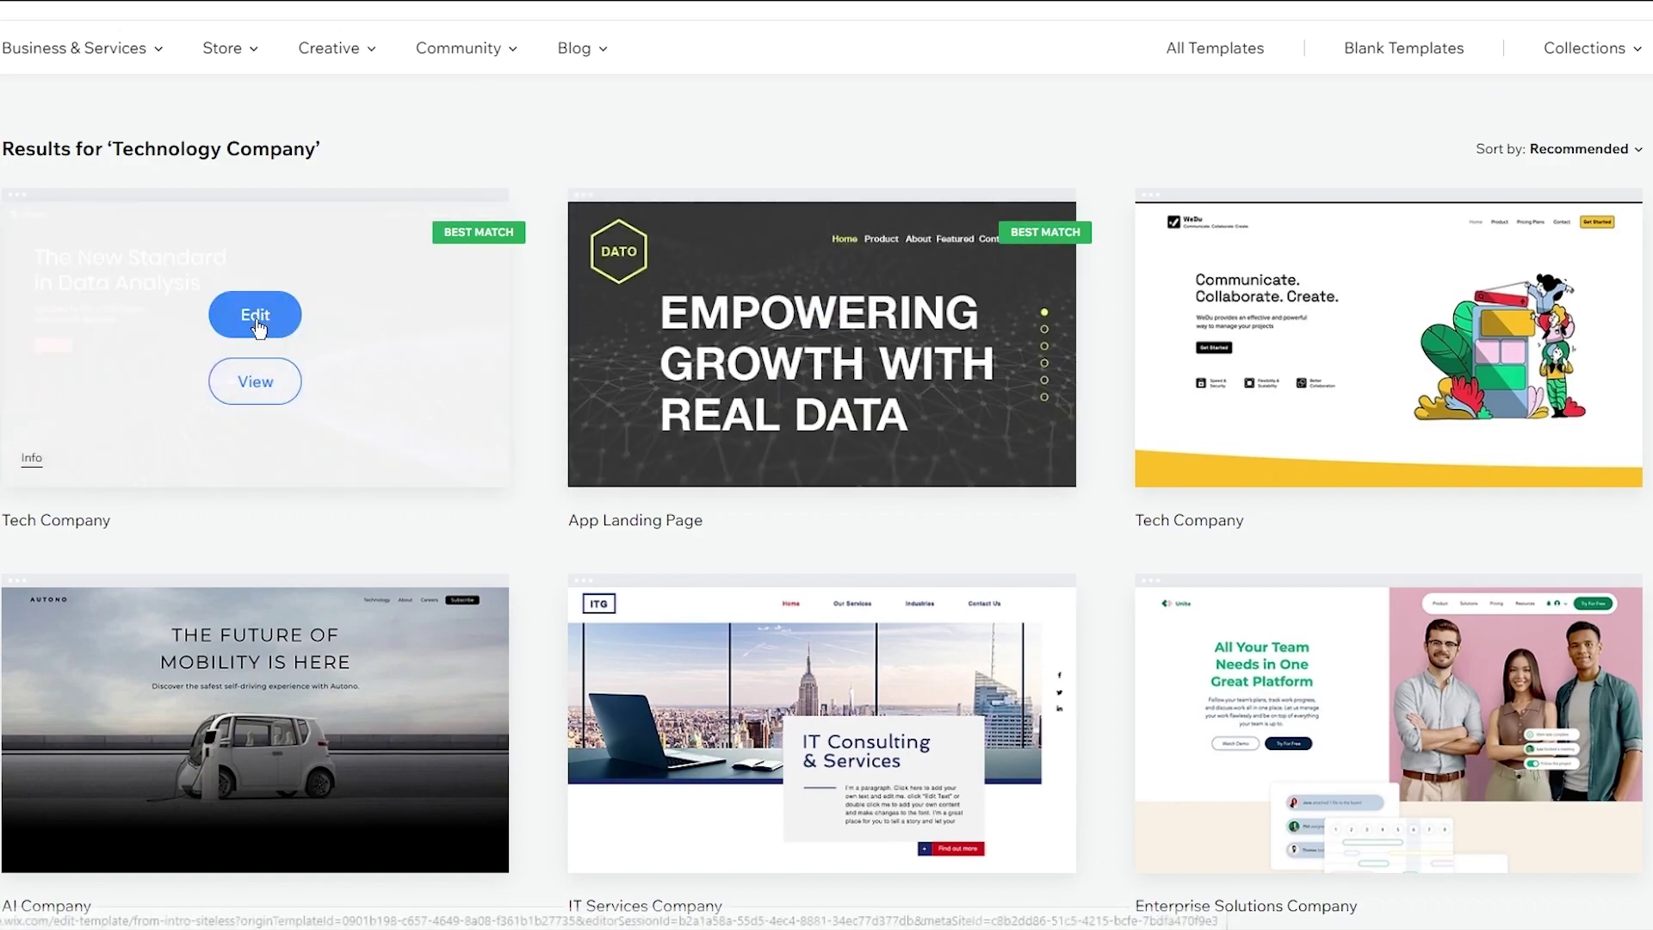
pyautogui.click(255, 315)
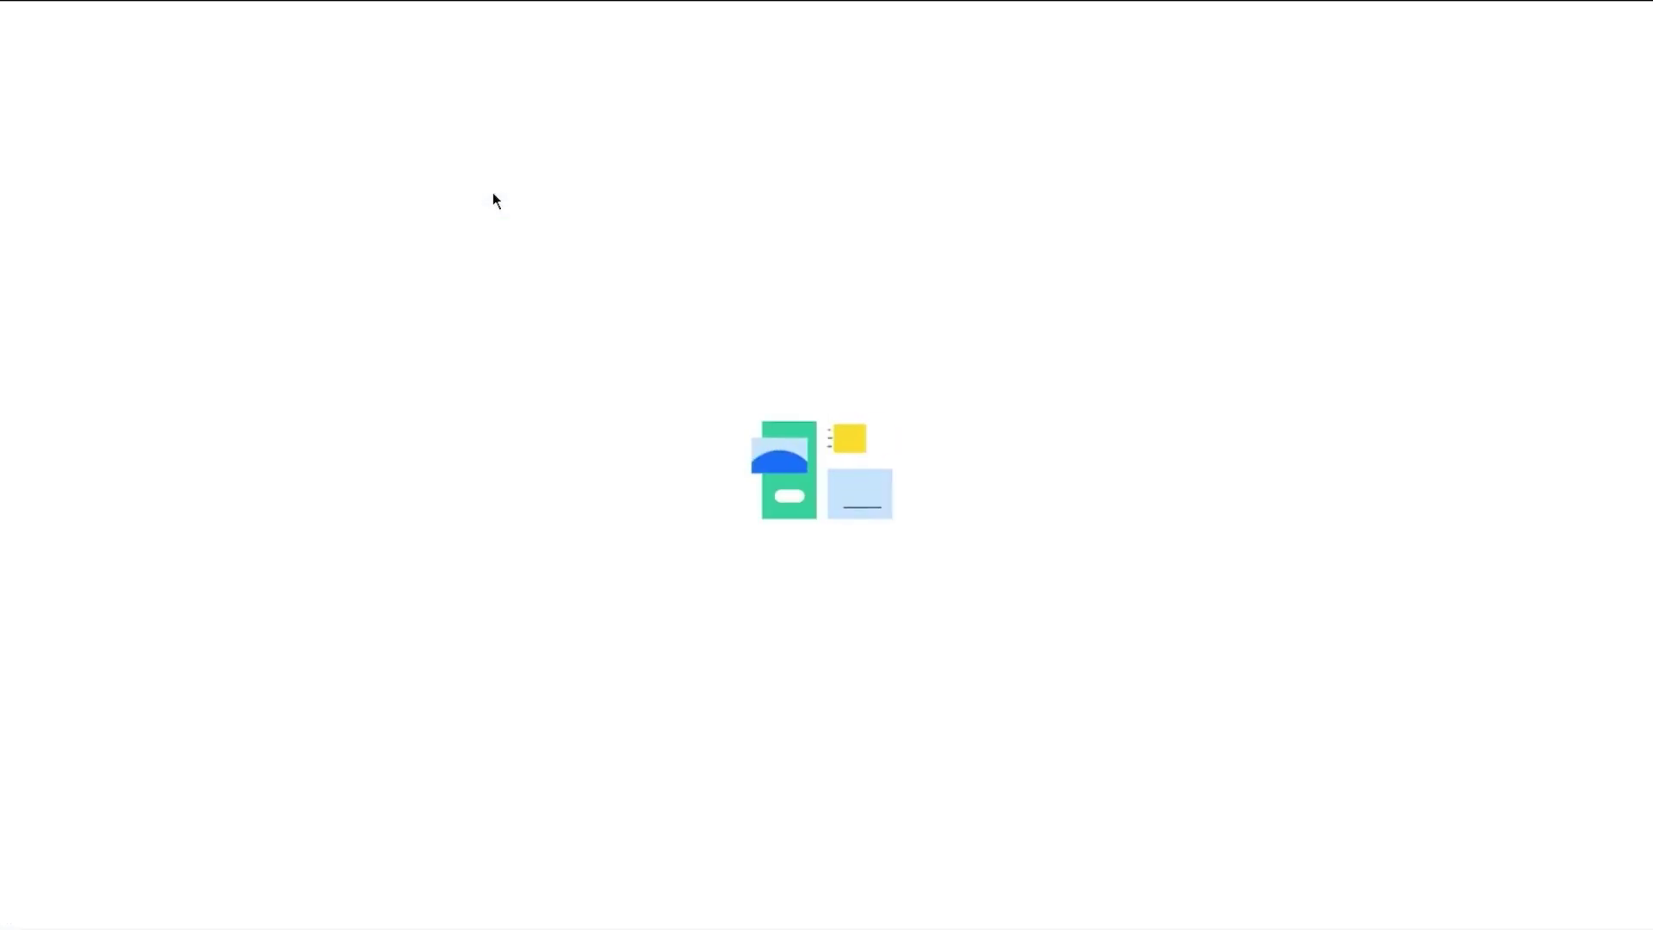
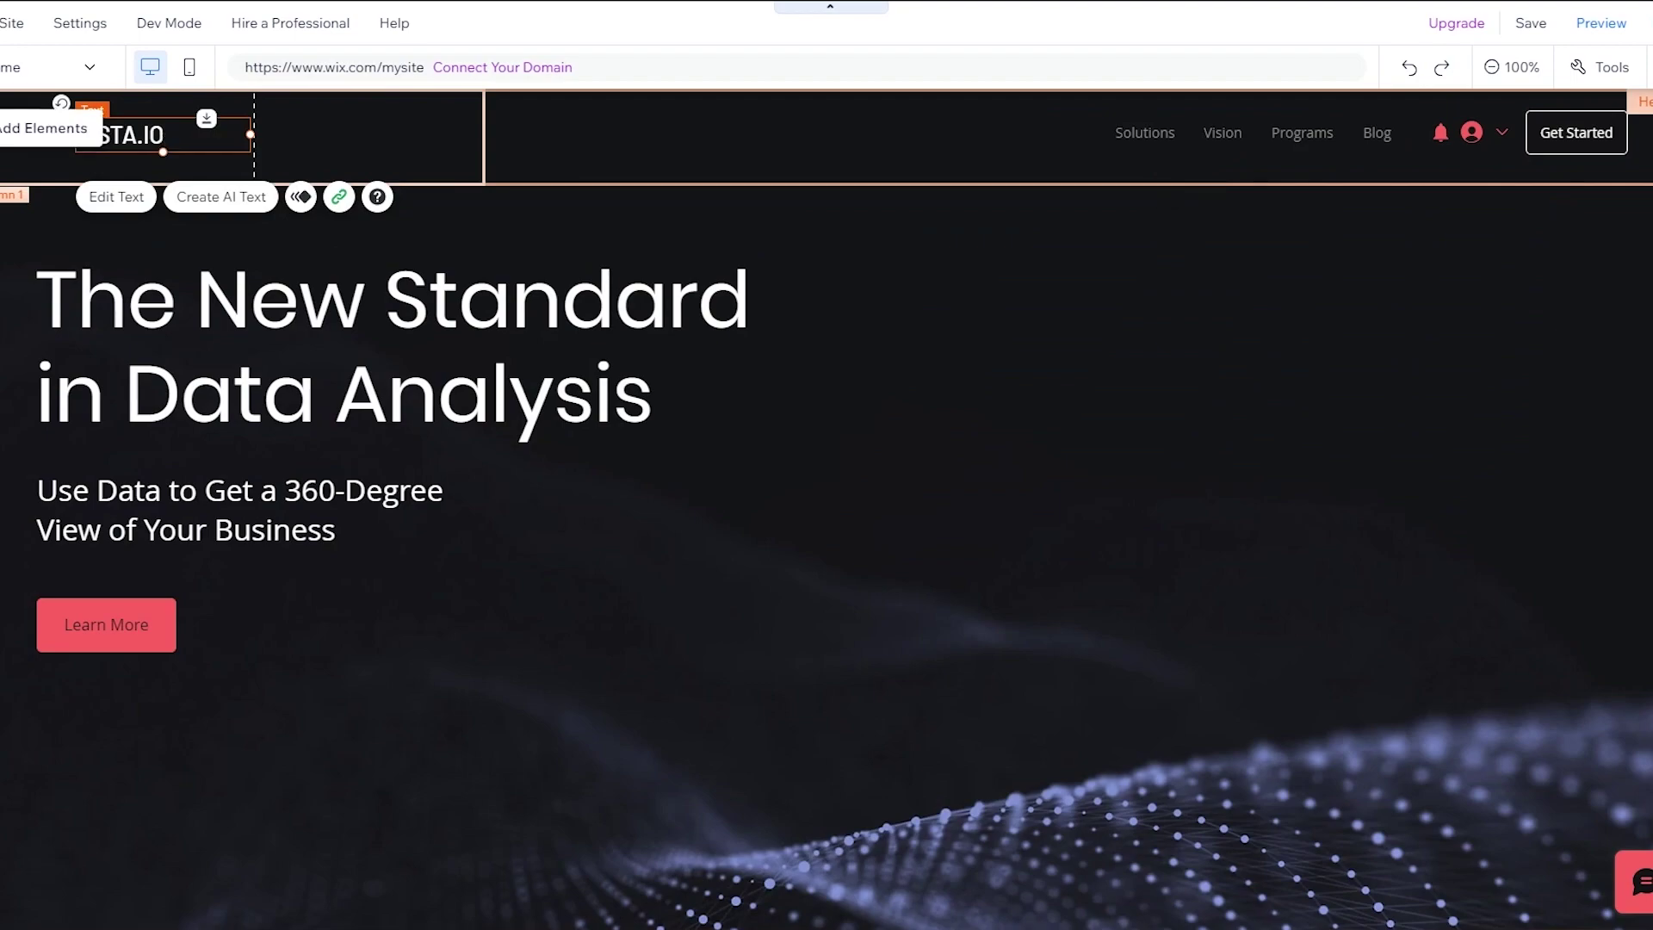
# Change the header's site title to "Coders Tech" and delete the vector logo beside it.
pyautogui.doubleClick(156, 129)
pyautogui.write('Coders Tech')
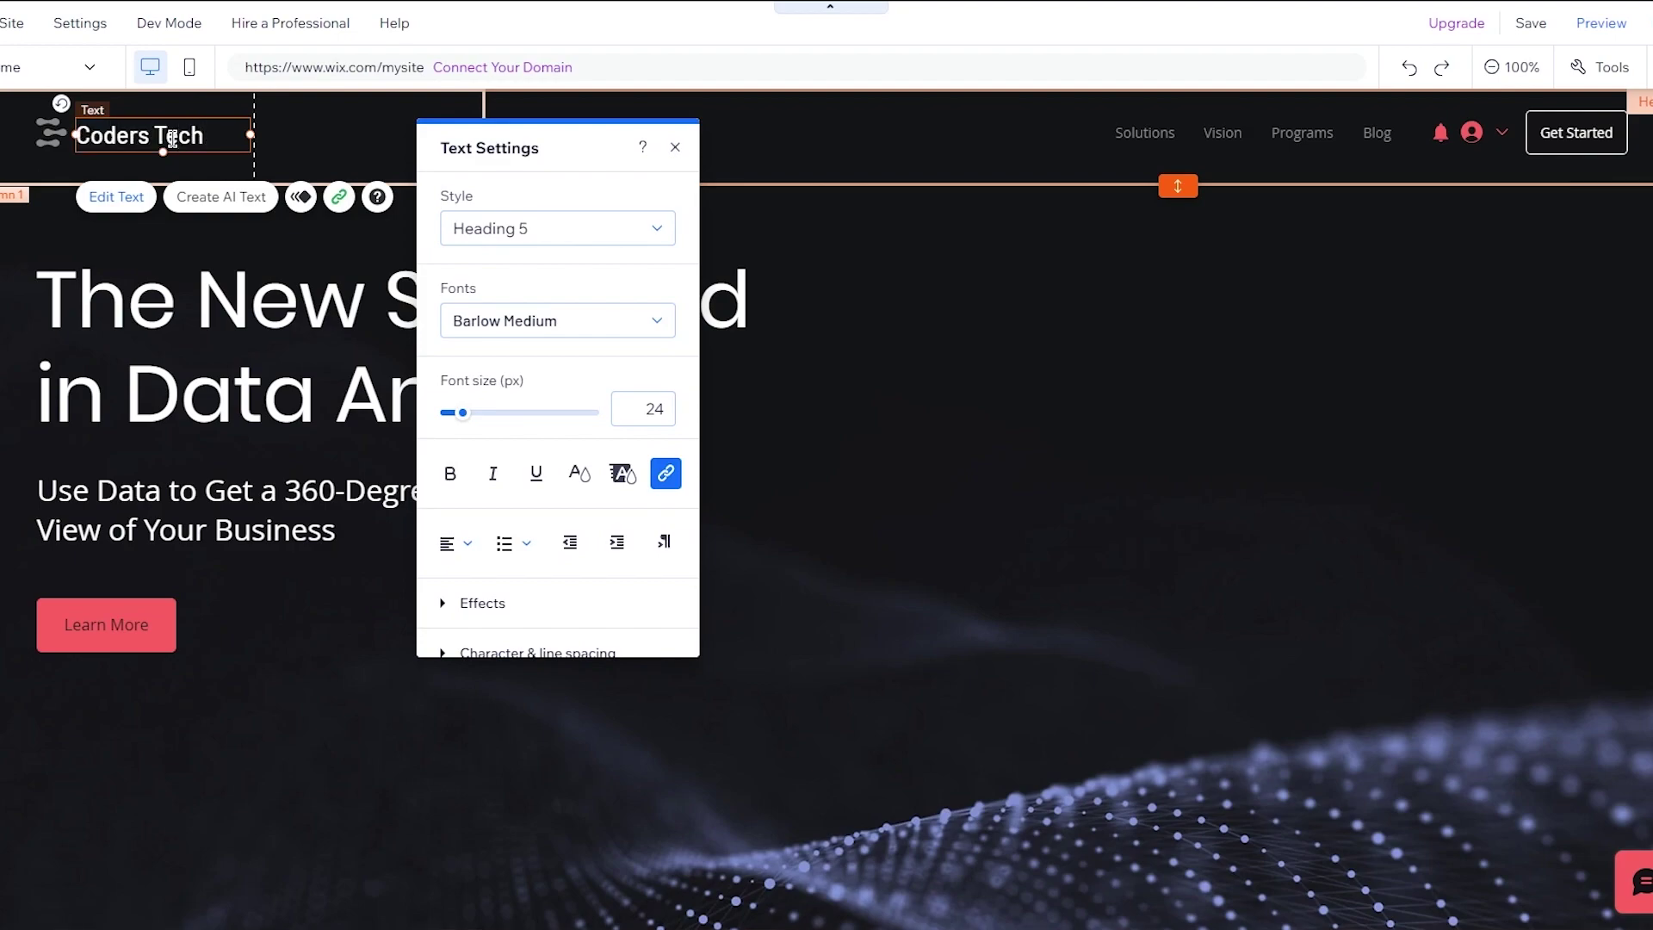
pyautogui.click(45, 145)
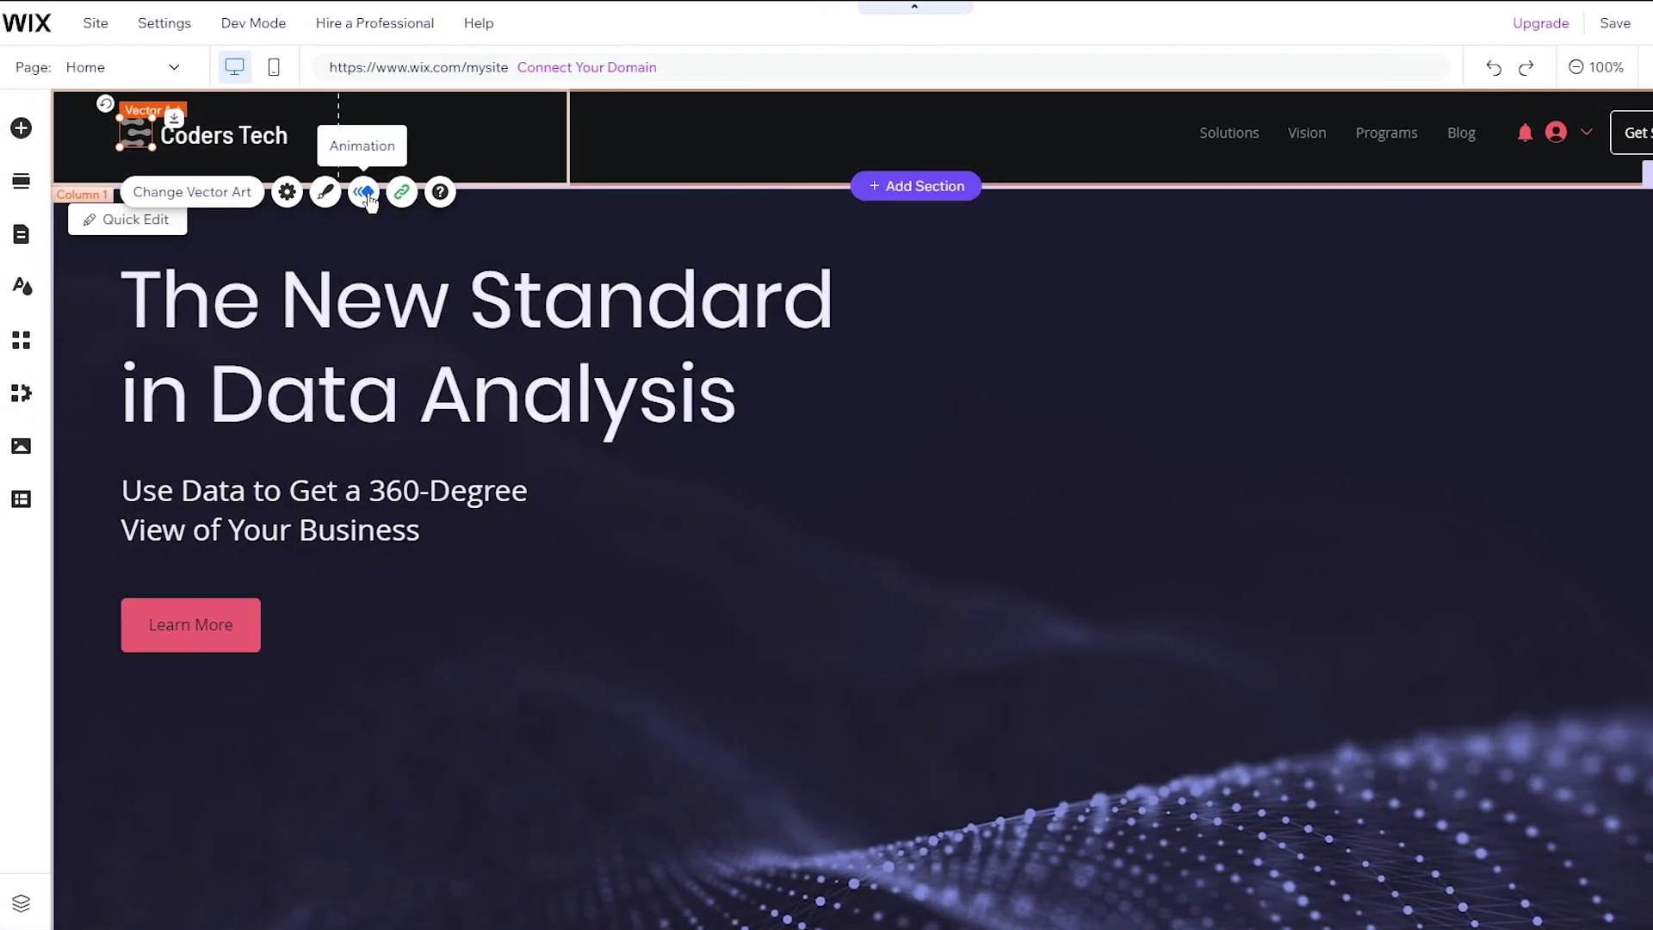
pyautogui.press('Delete')
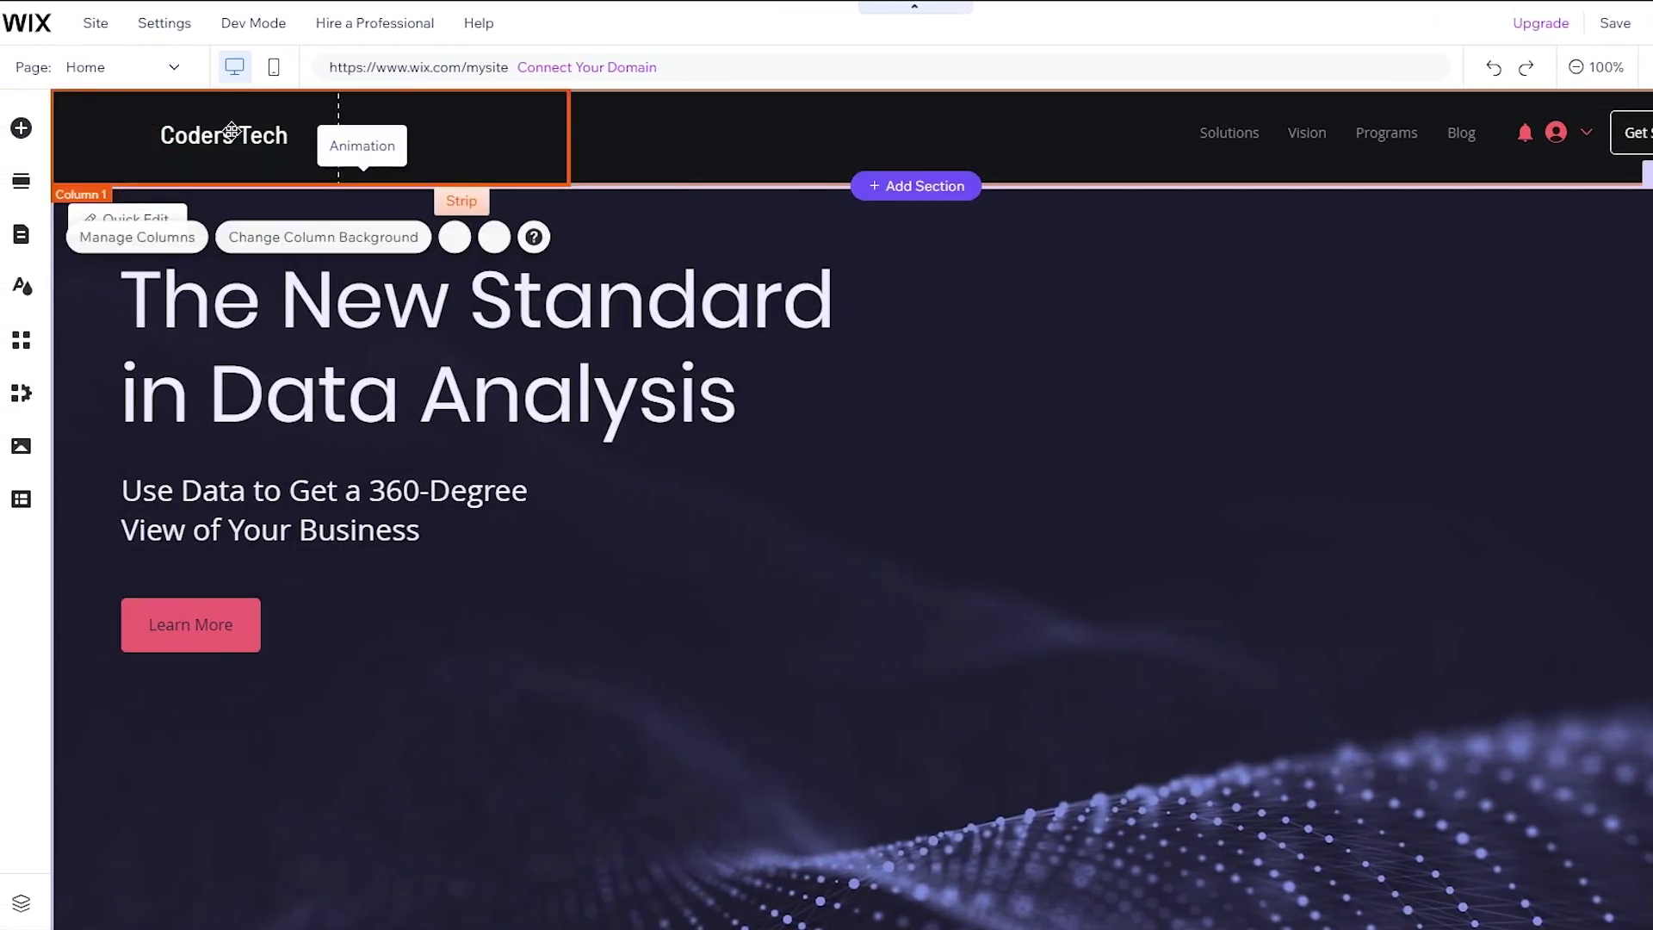
# Start adding a new image element to the page by uploading an image.
pyautogui.click(23, 127)
pyautogui.click(23, 128)
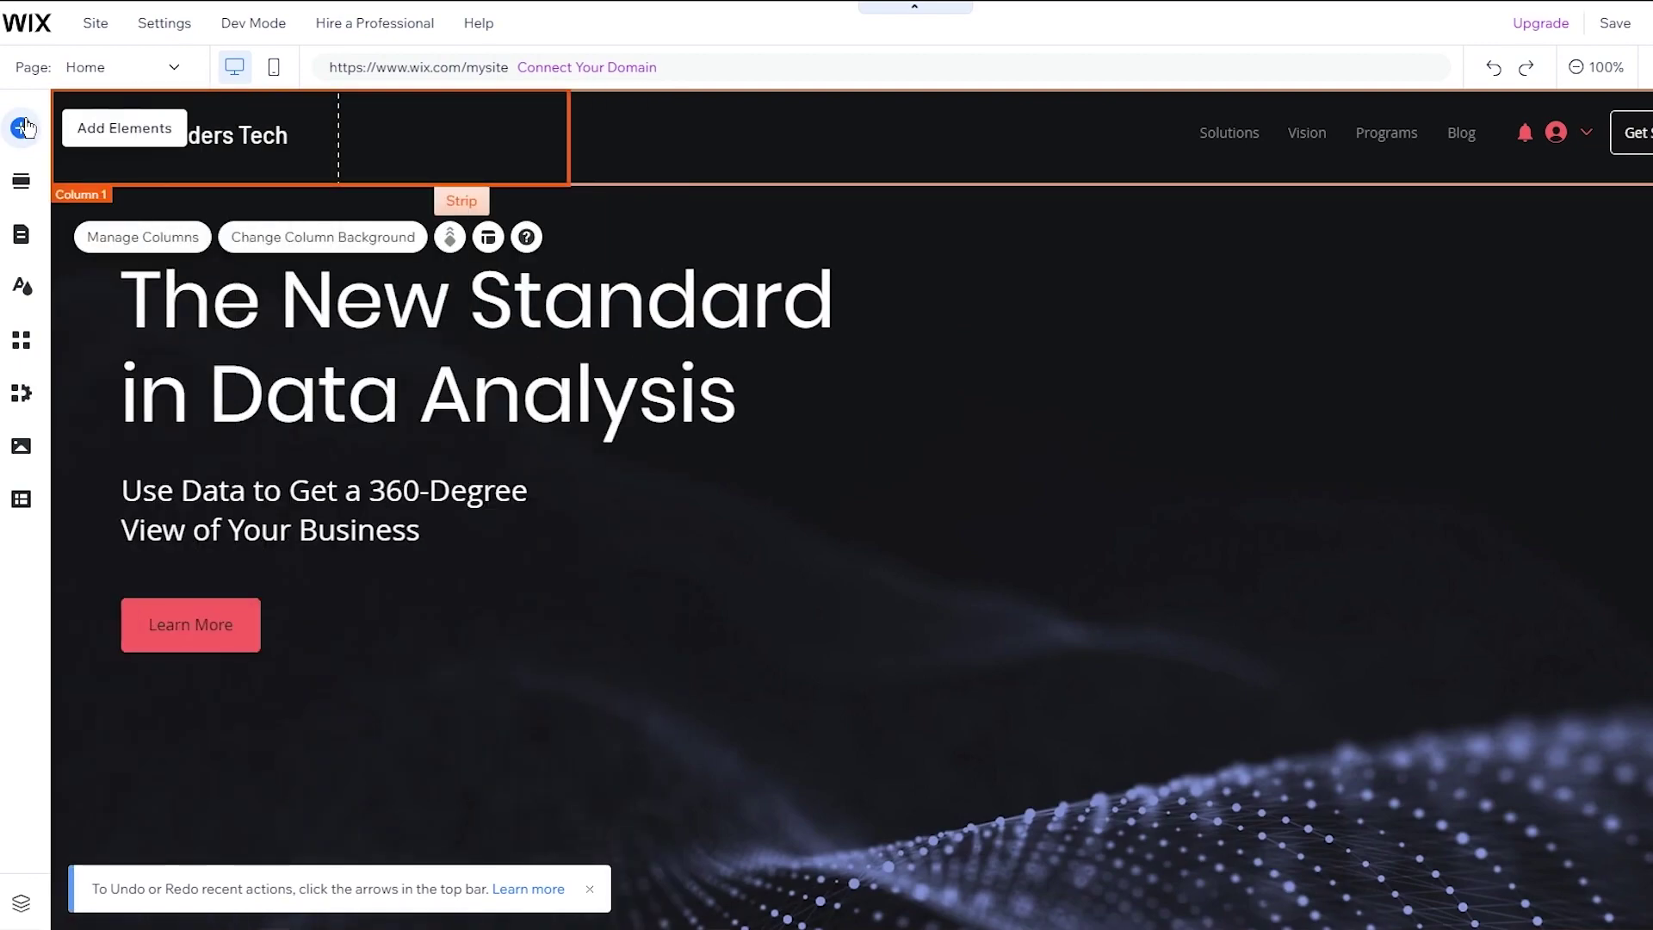
pyautogui.click(24, 128)
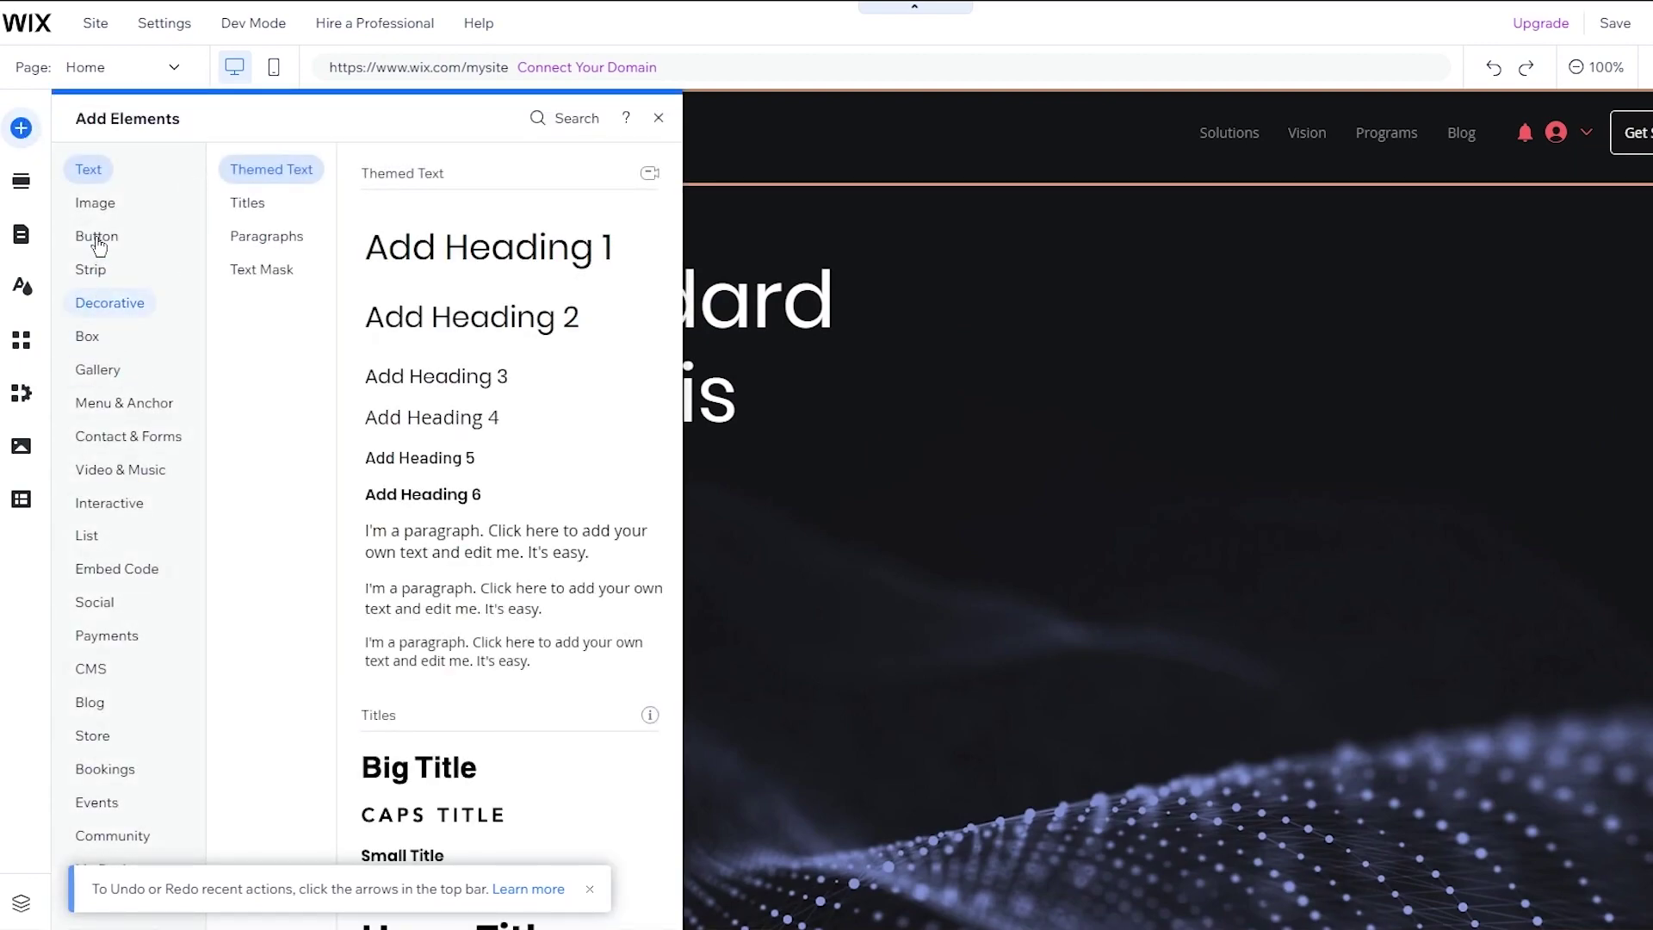
pyautogui.click(97, 204)
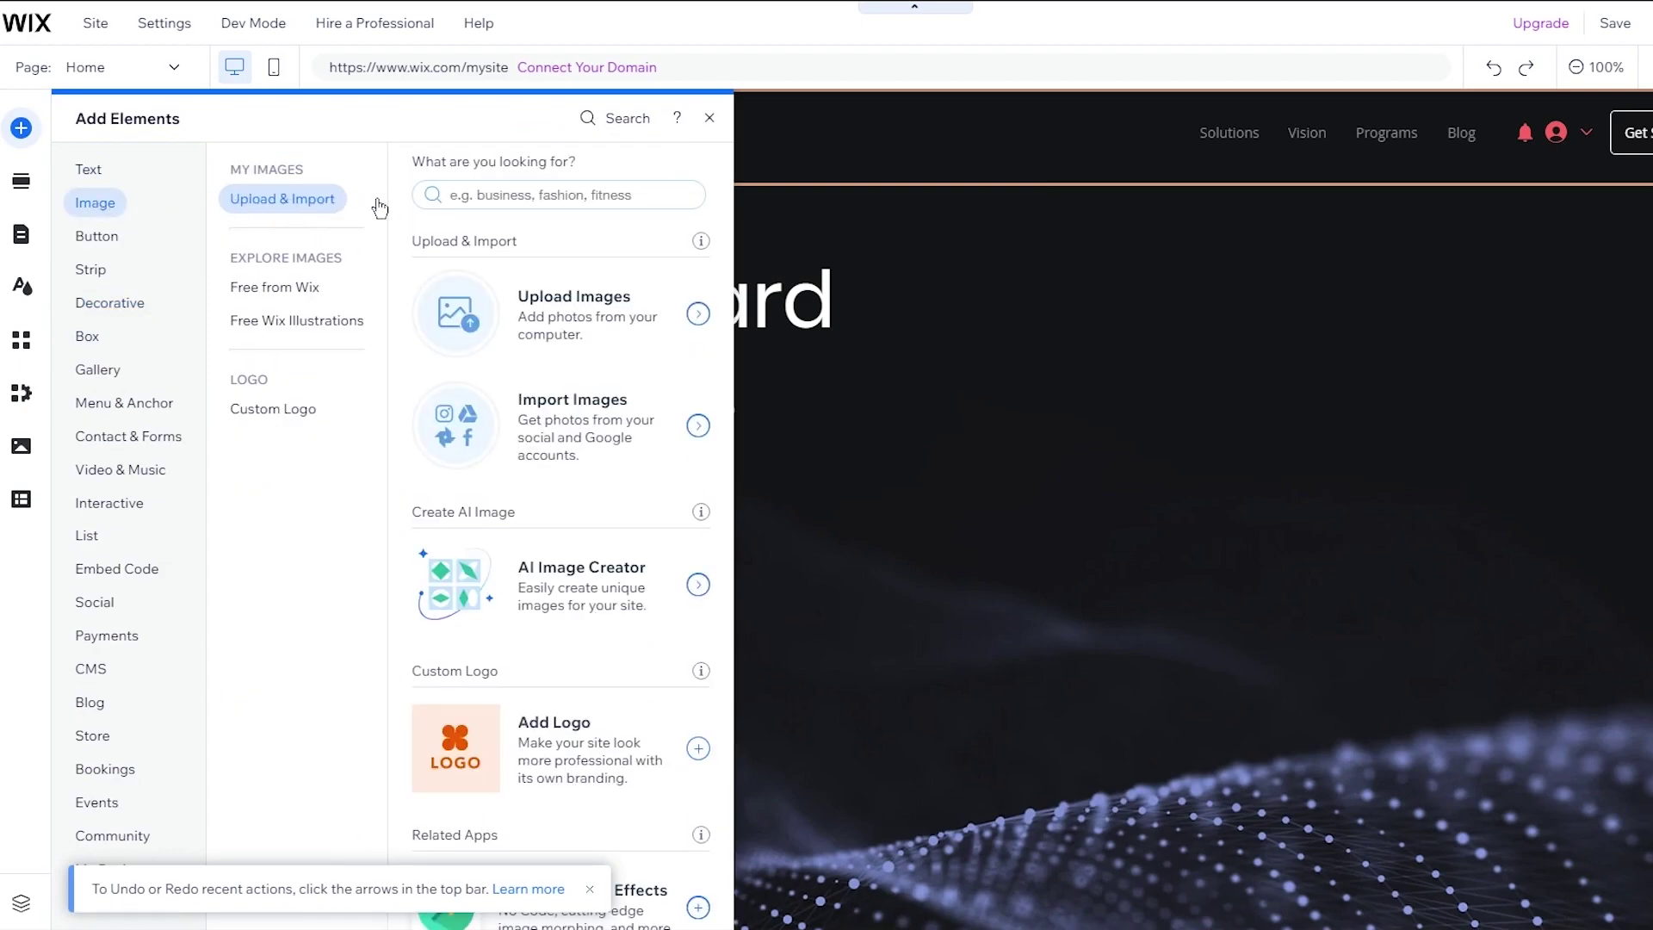
pyautogui.click(651, 323)
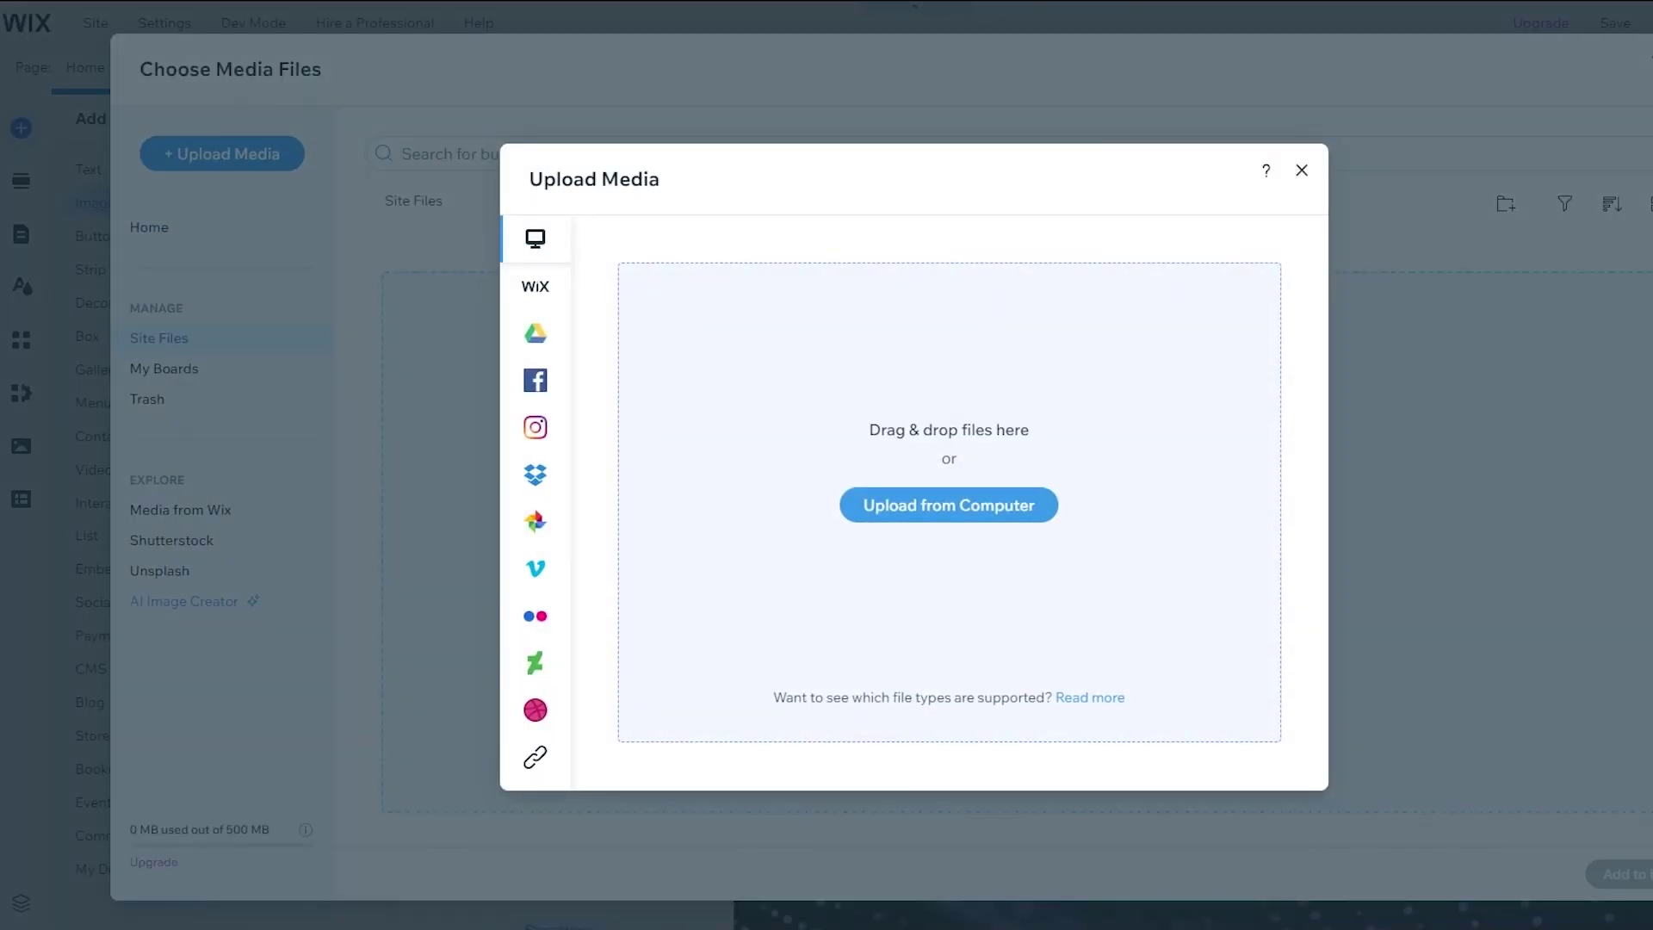
# Upload Now_-removebg-preview.png from the computer and add it to the page.
pyautogui.click(907, 505)
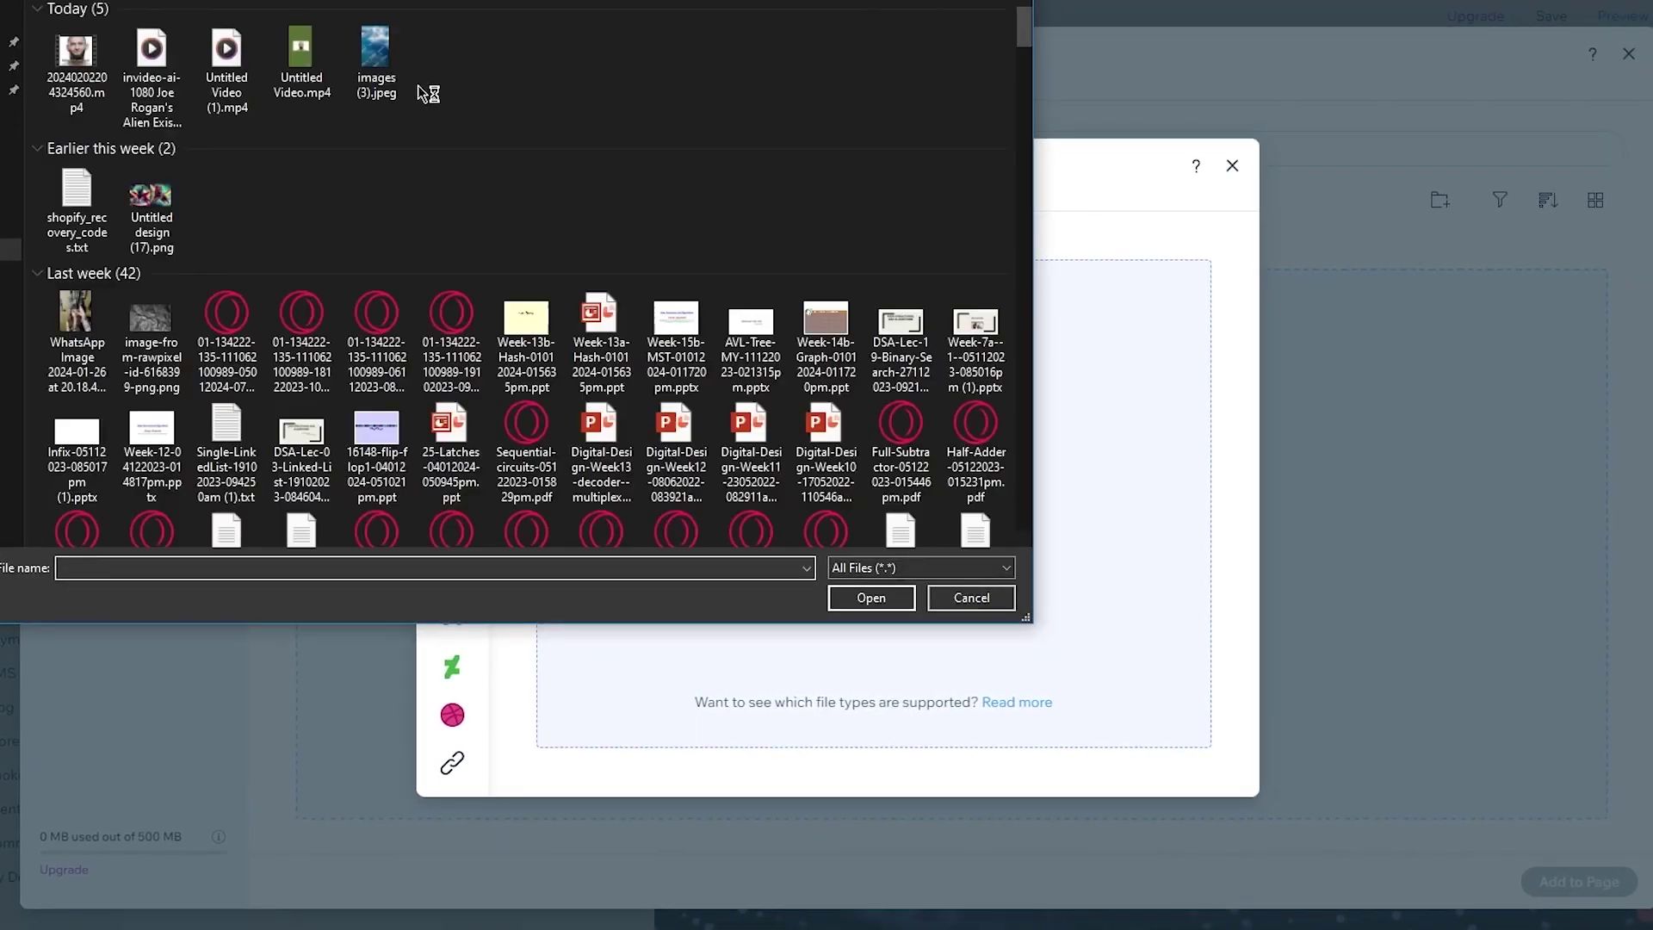
pyautogui.scroll(-15, 267, 191)
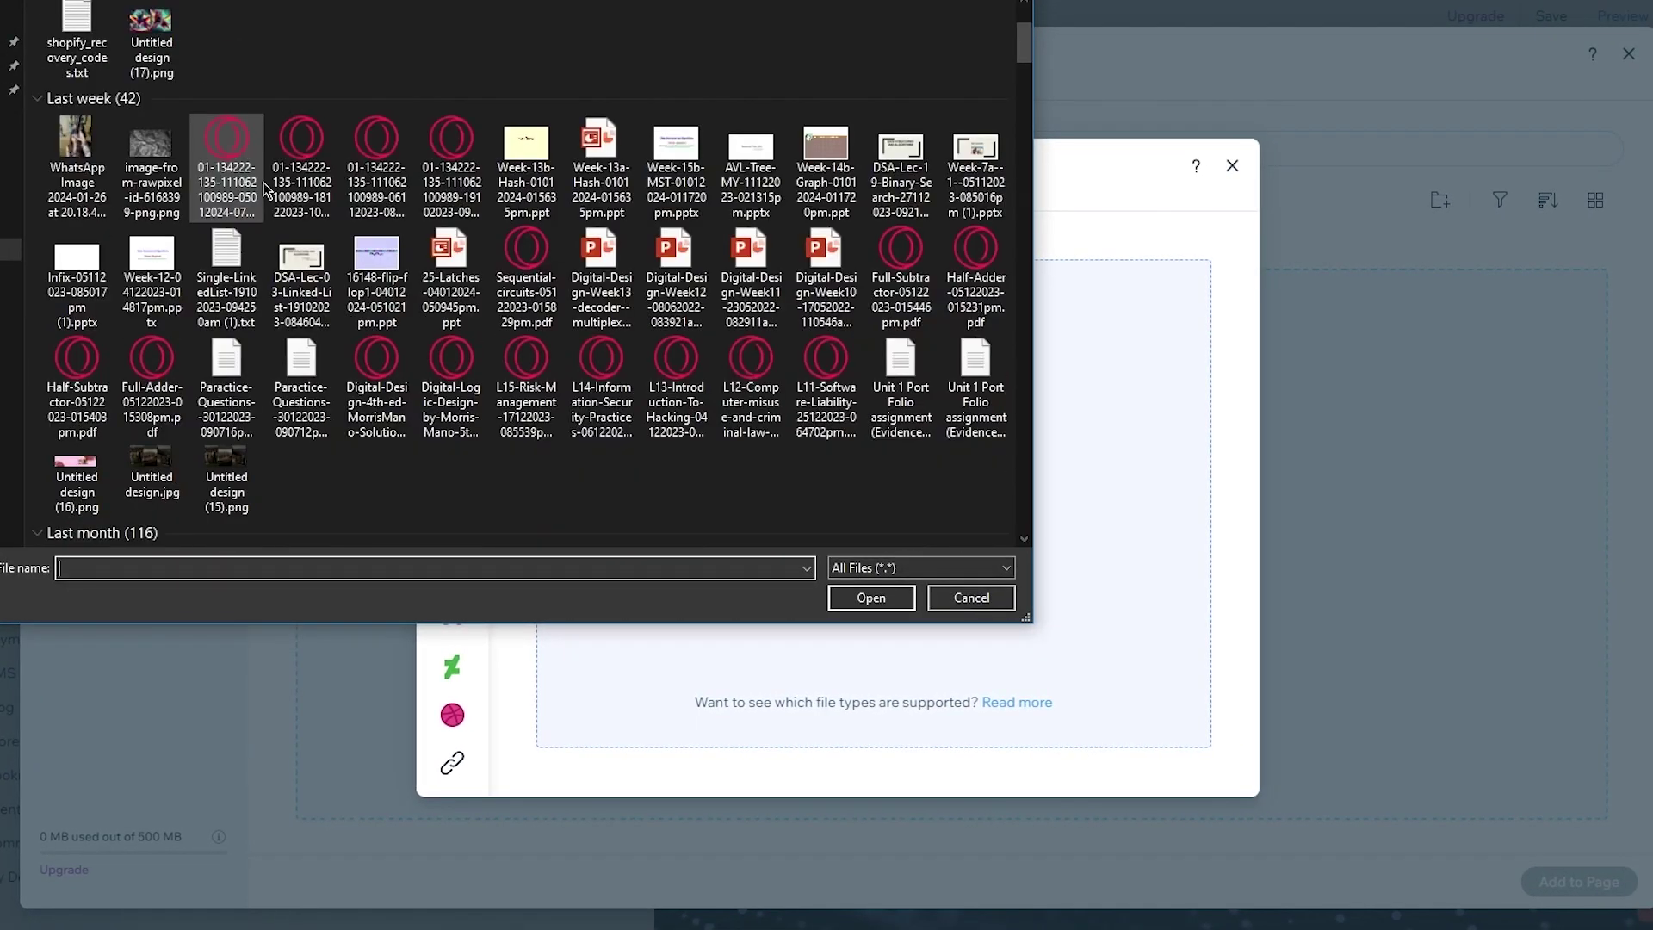
pyautogui.scroll(-3, 540, 193)
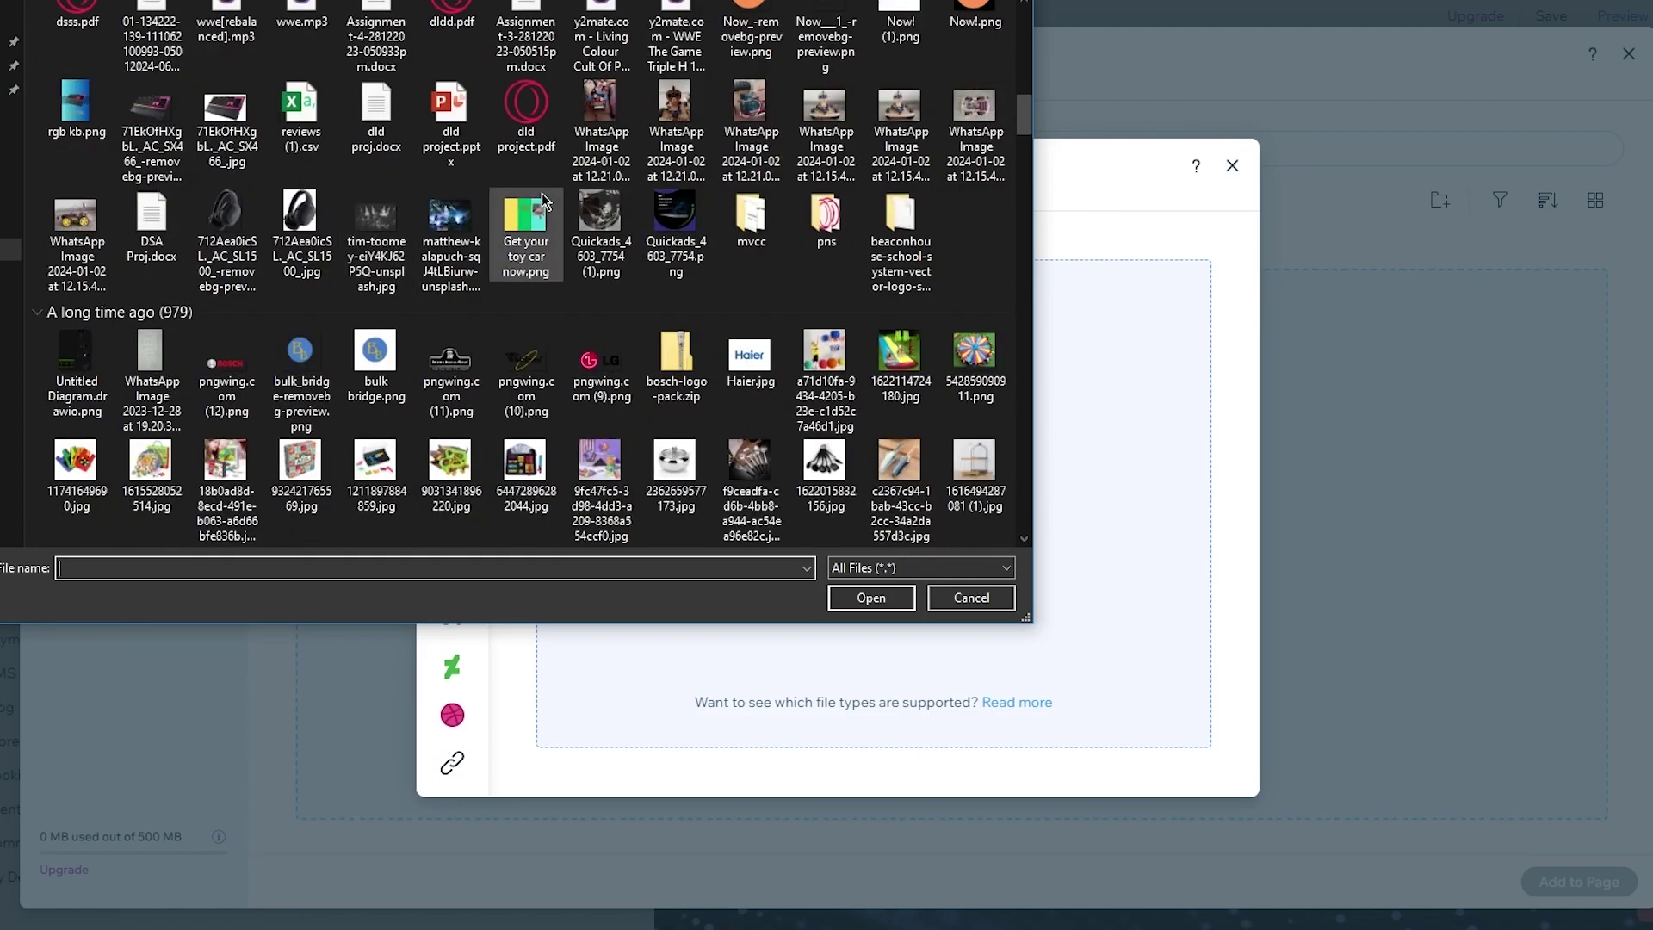
pyautogui.scroll(3, 541, 193)
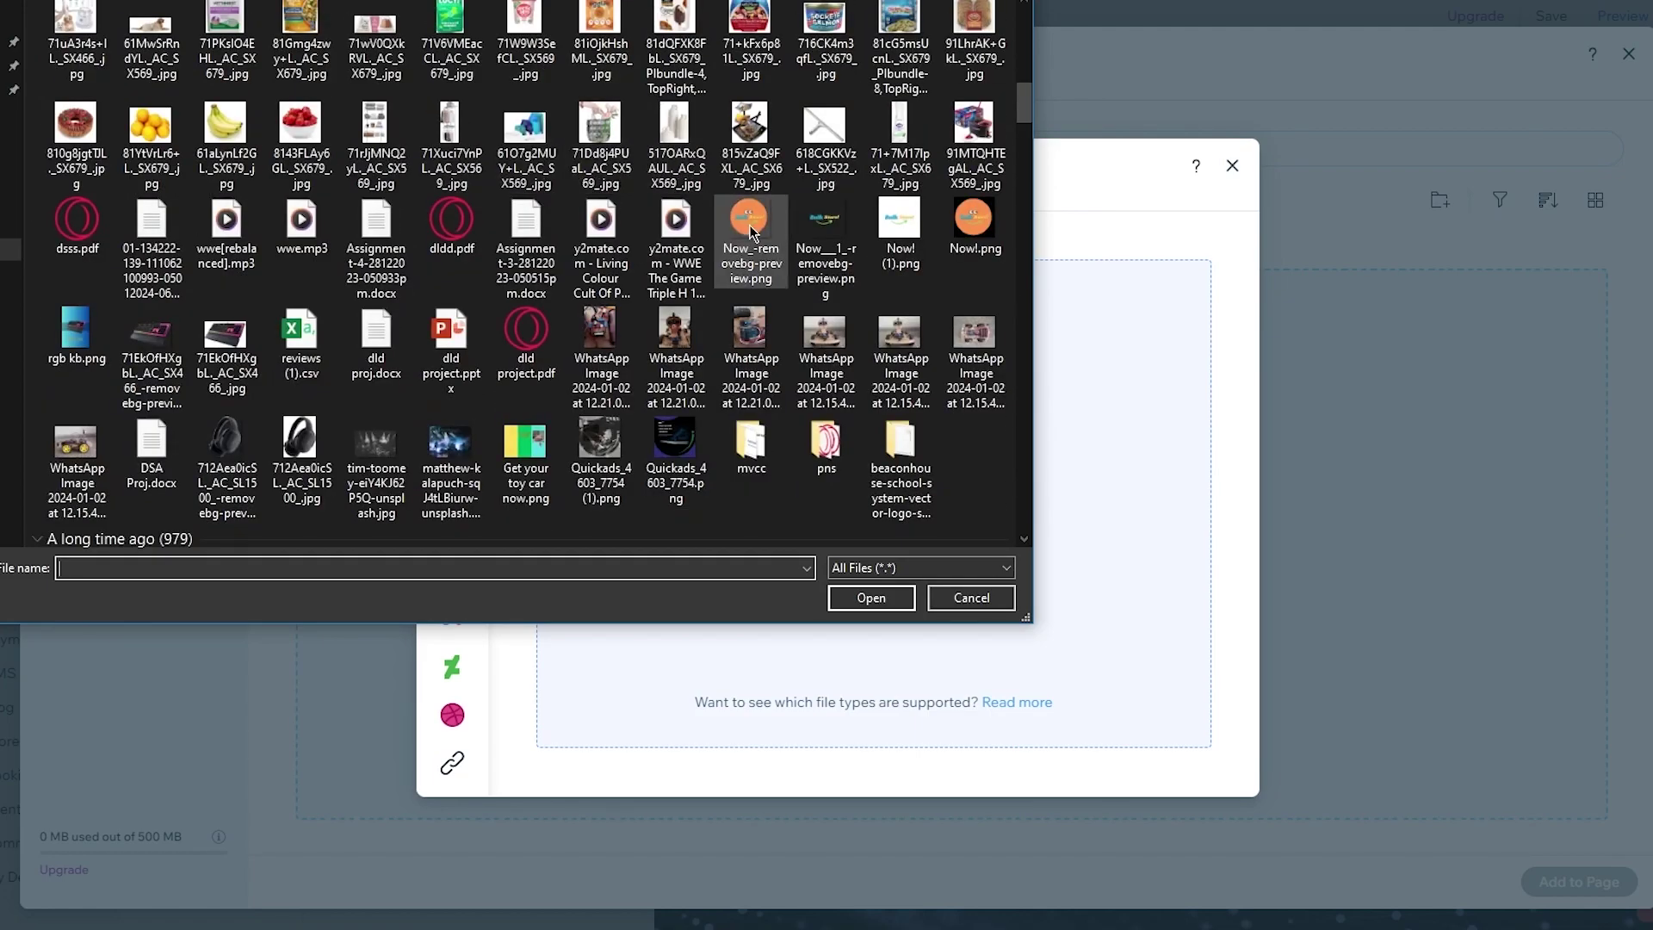
pyautogui.scroll(-5, 749, 224)
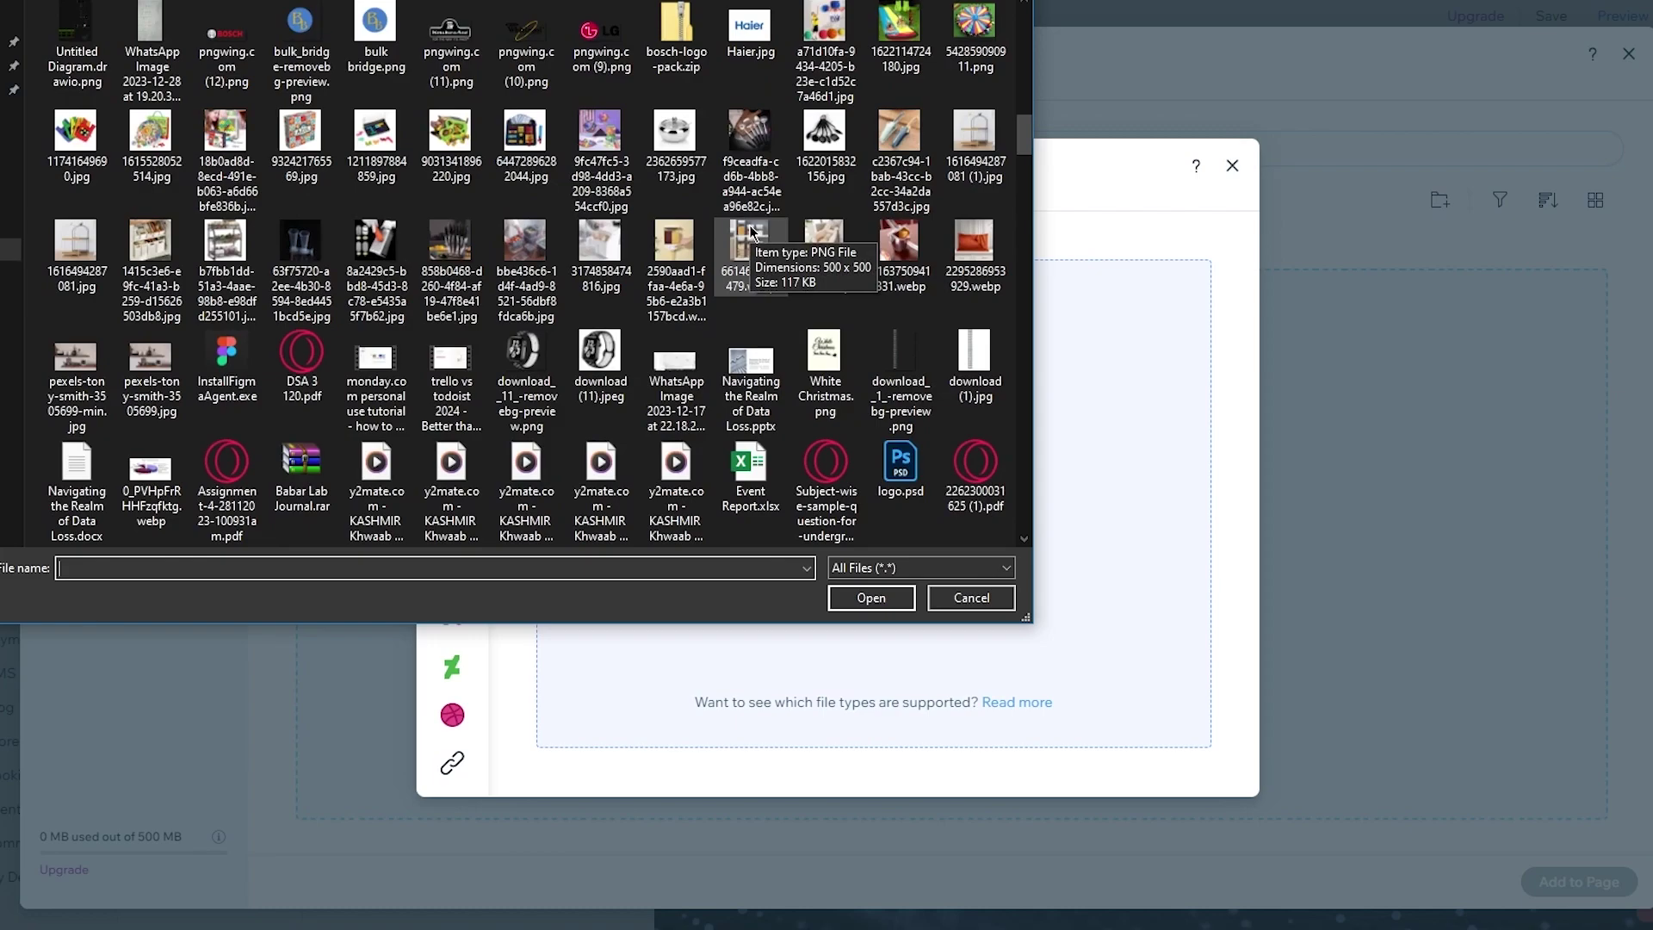
pyautogui.scroll(5, 748, 228)
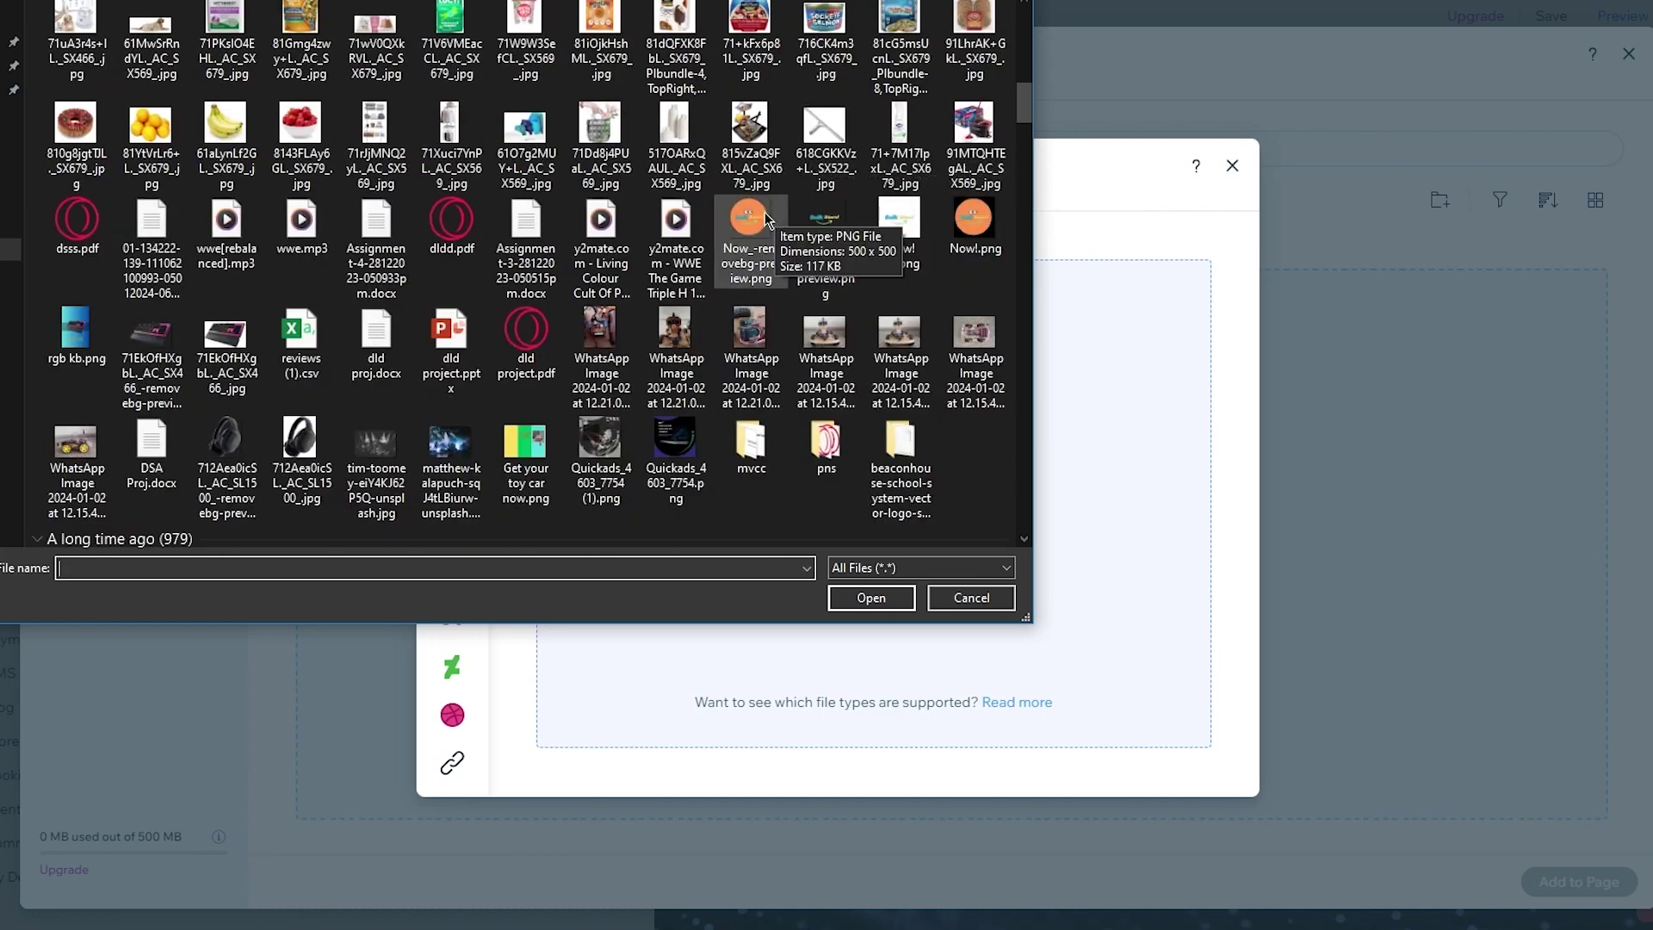
pyautogui.doubleClick(764, 212)
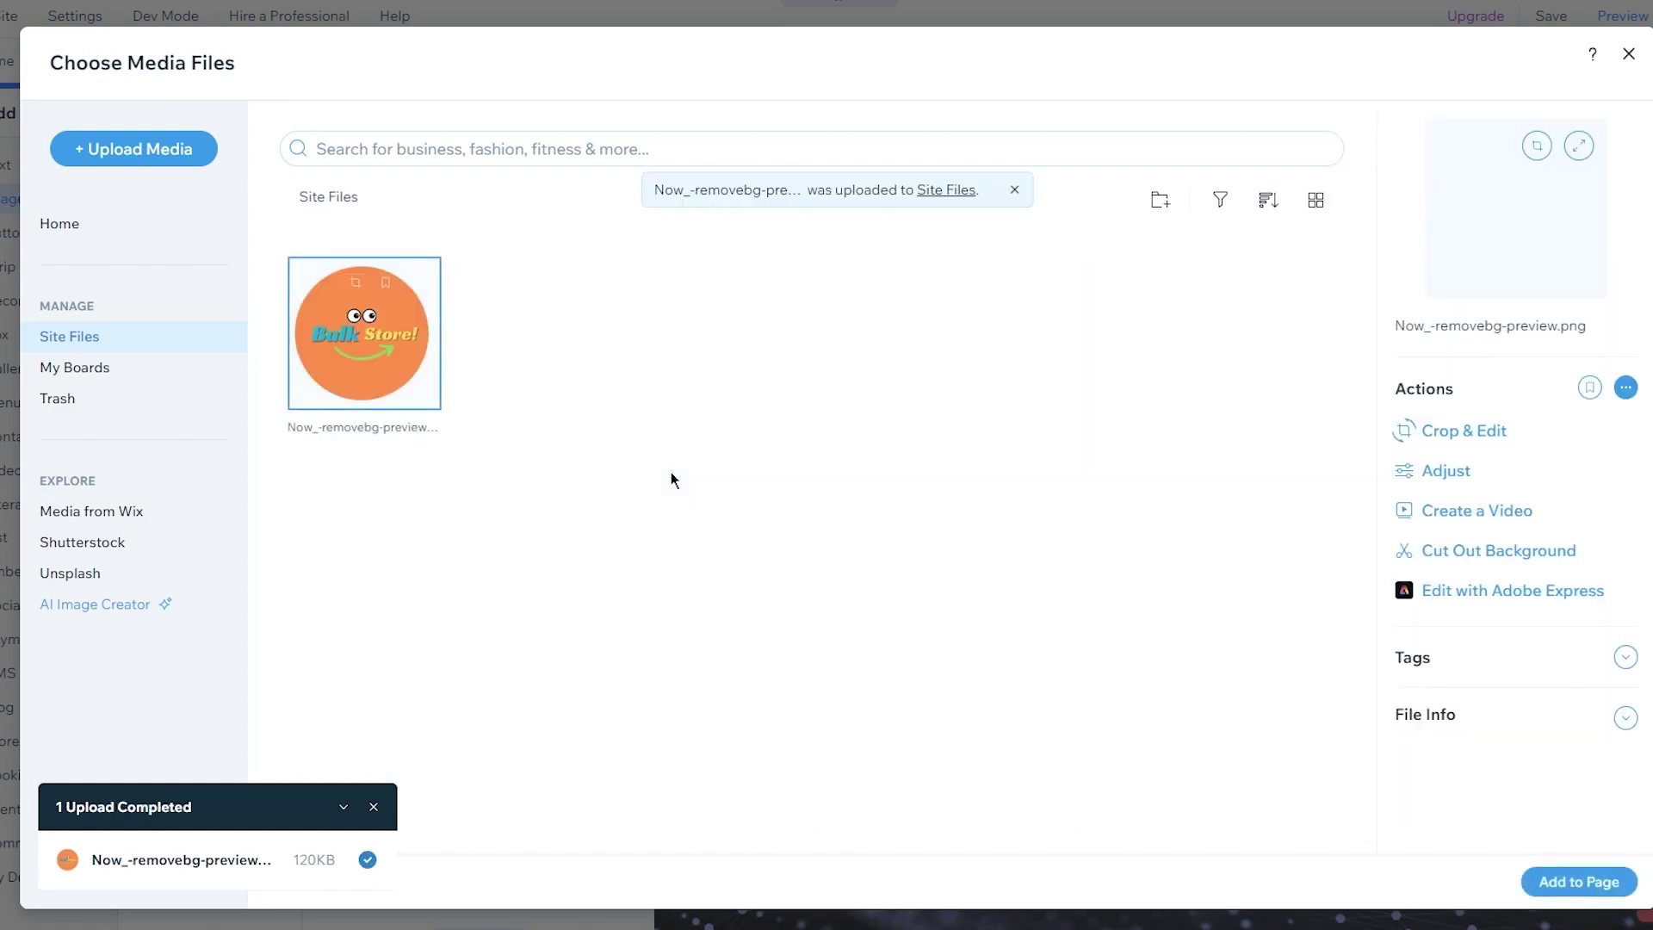
pyautogui.click(1560, 882)
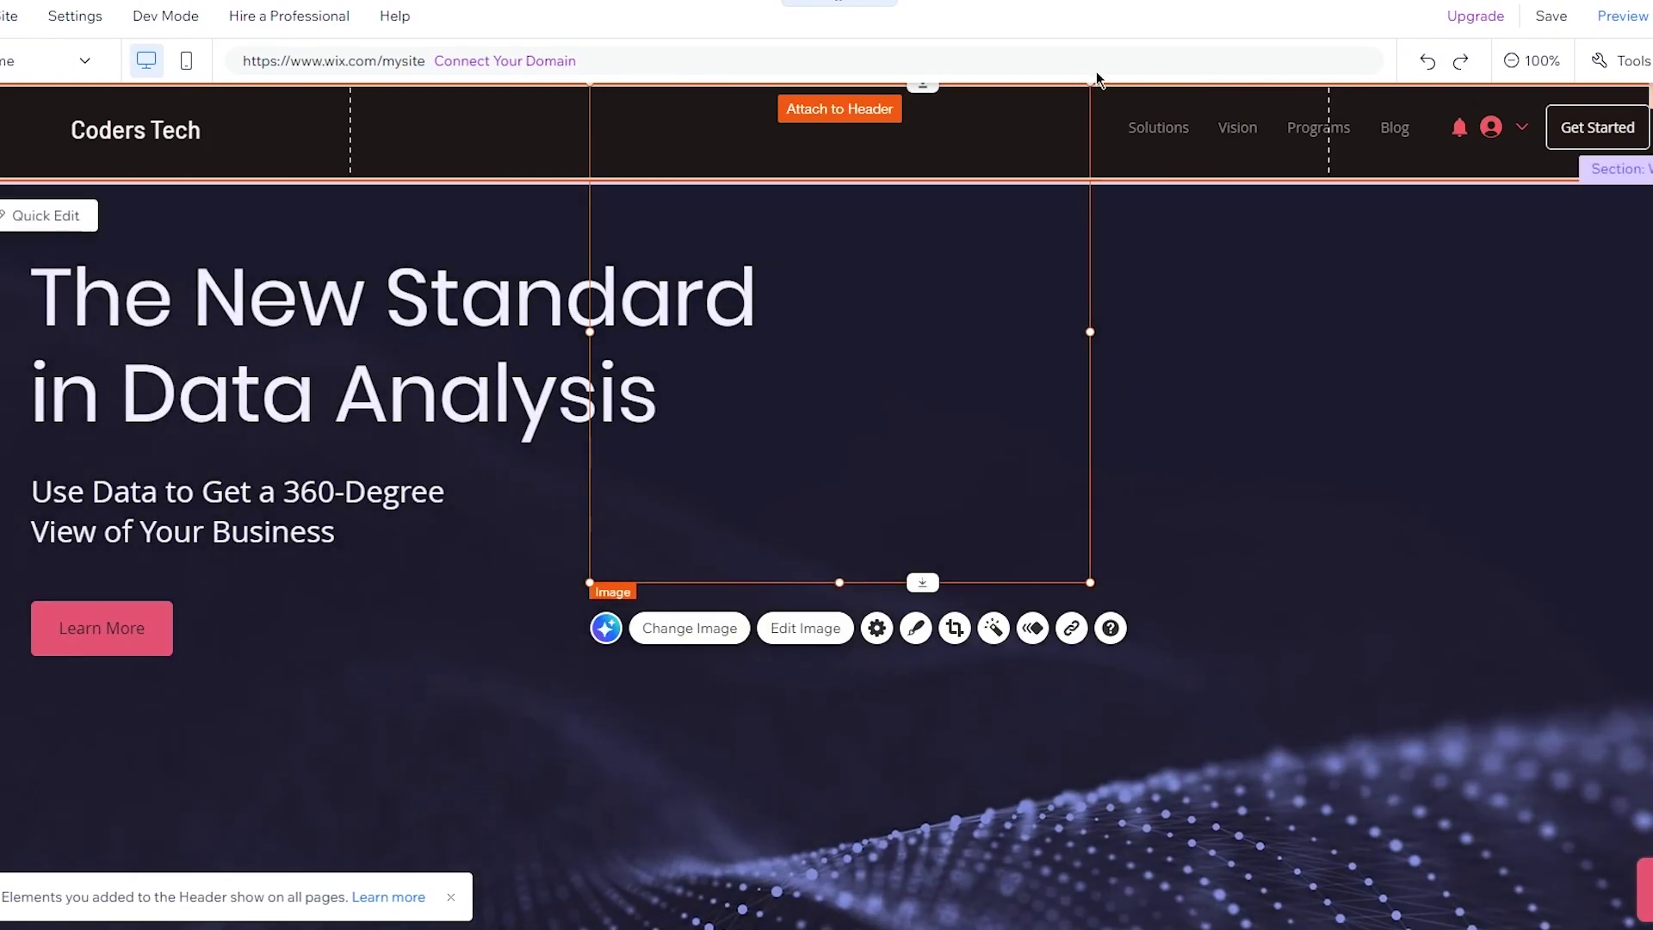
# Shrink the new logo image to a small icon and place it in the header directly beside the "Coders Tech" title.
pyautogui.moveTo(1090, 84); pyautogui.dragTo(651, 522)
pyautogui.moveTo(55, 151); pyautogui.dragTo(39, 125)
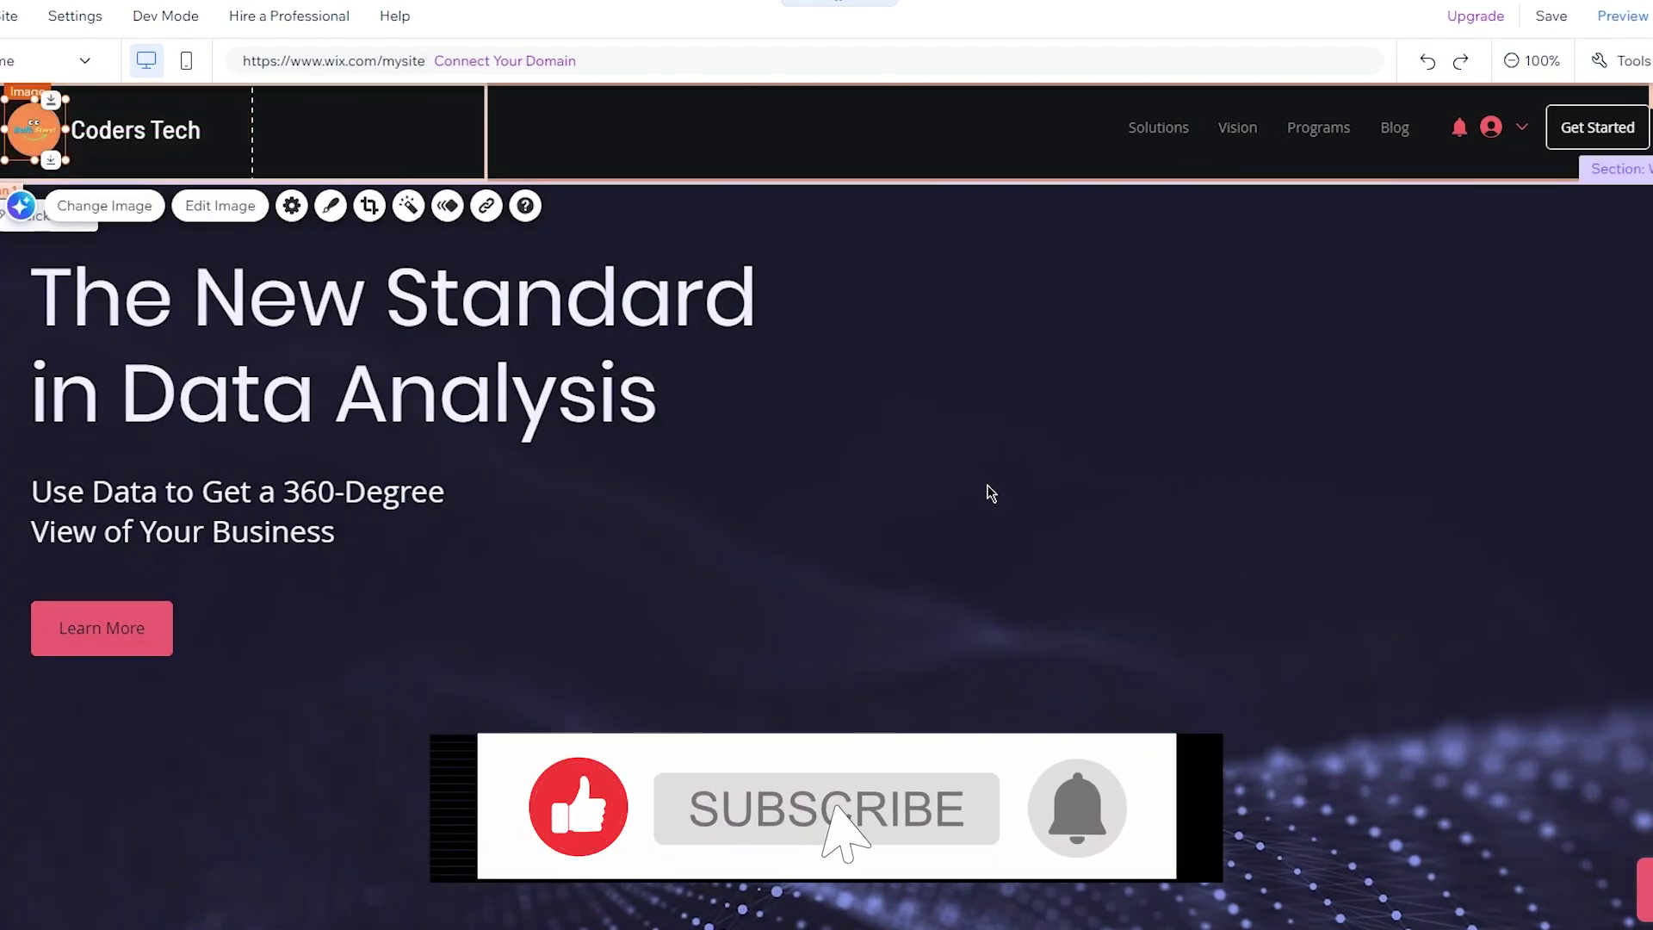
pyautogui.click(989, 491)
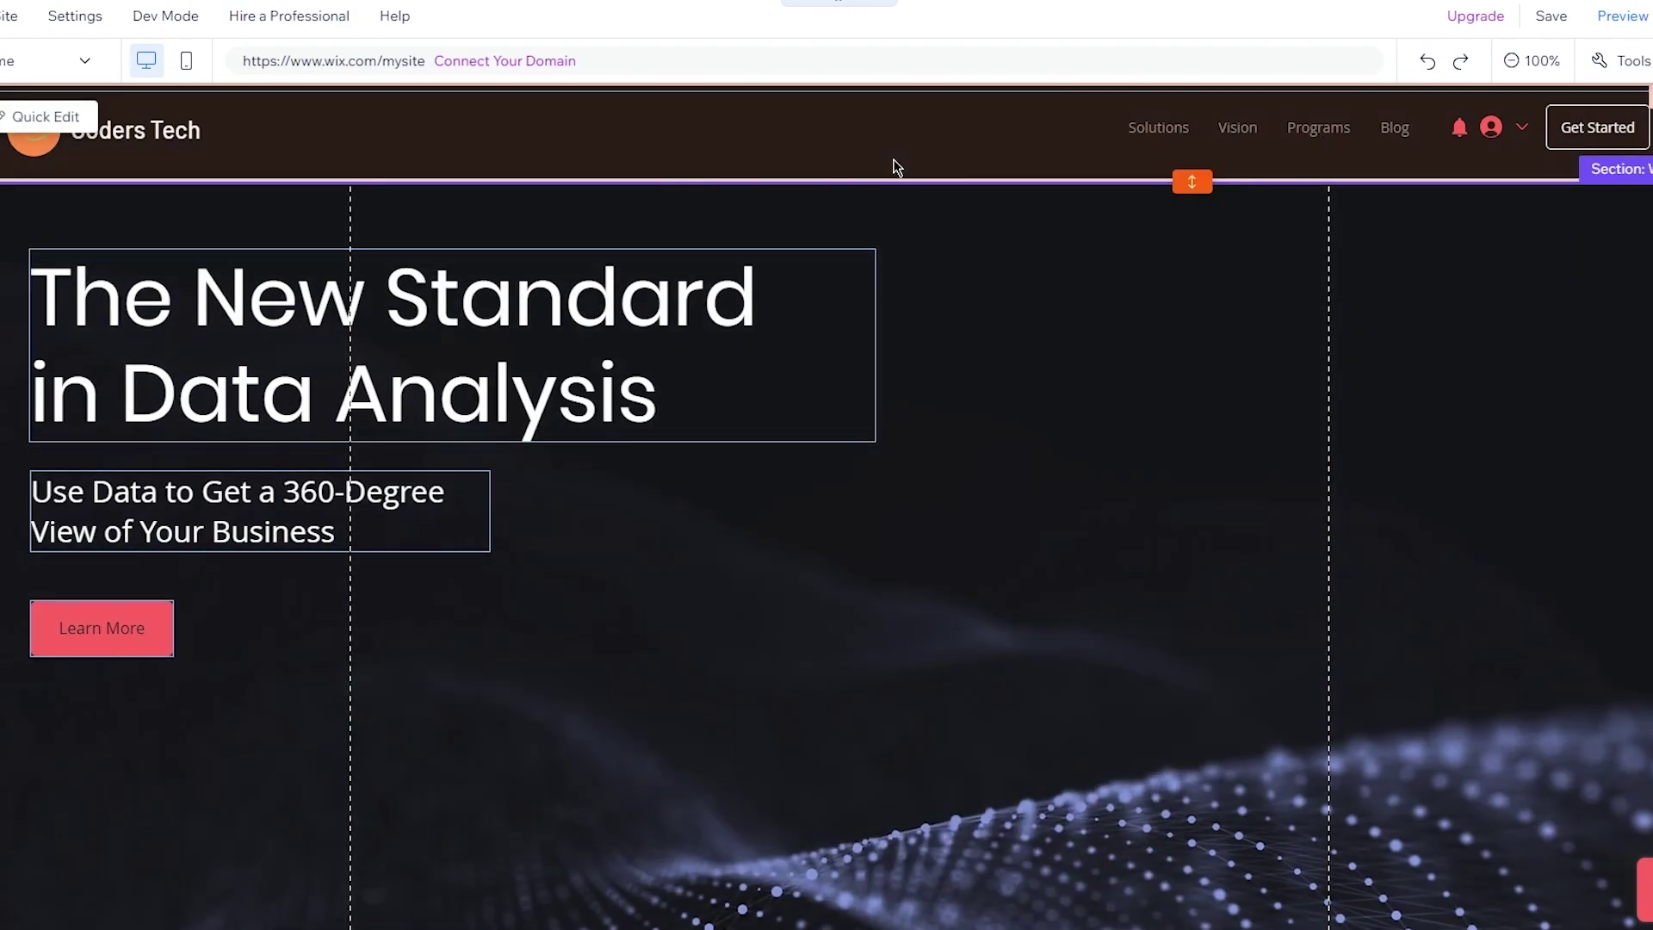
# Replace the hero section's heading text with "New Style of Coding Brought to the World".
pyautogui.scroll(-4, 971, 436)
pyautogui.scroll(3, 971, 437)
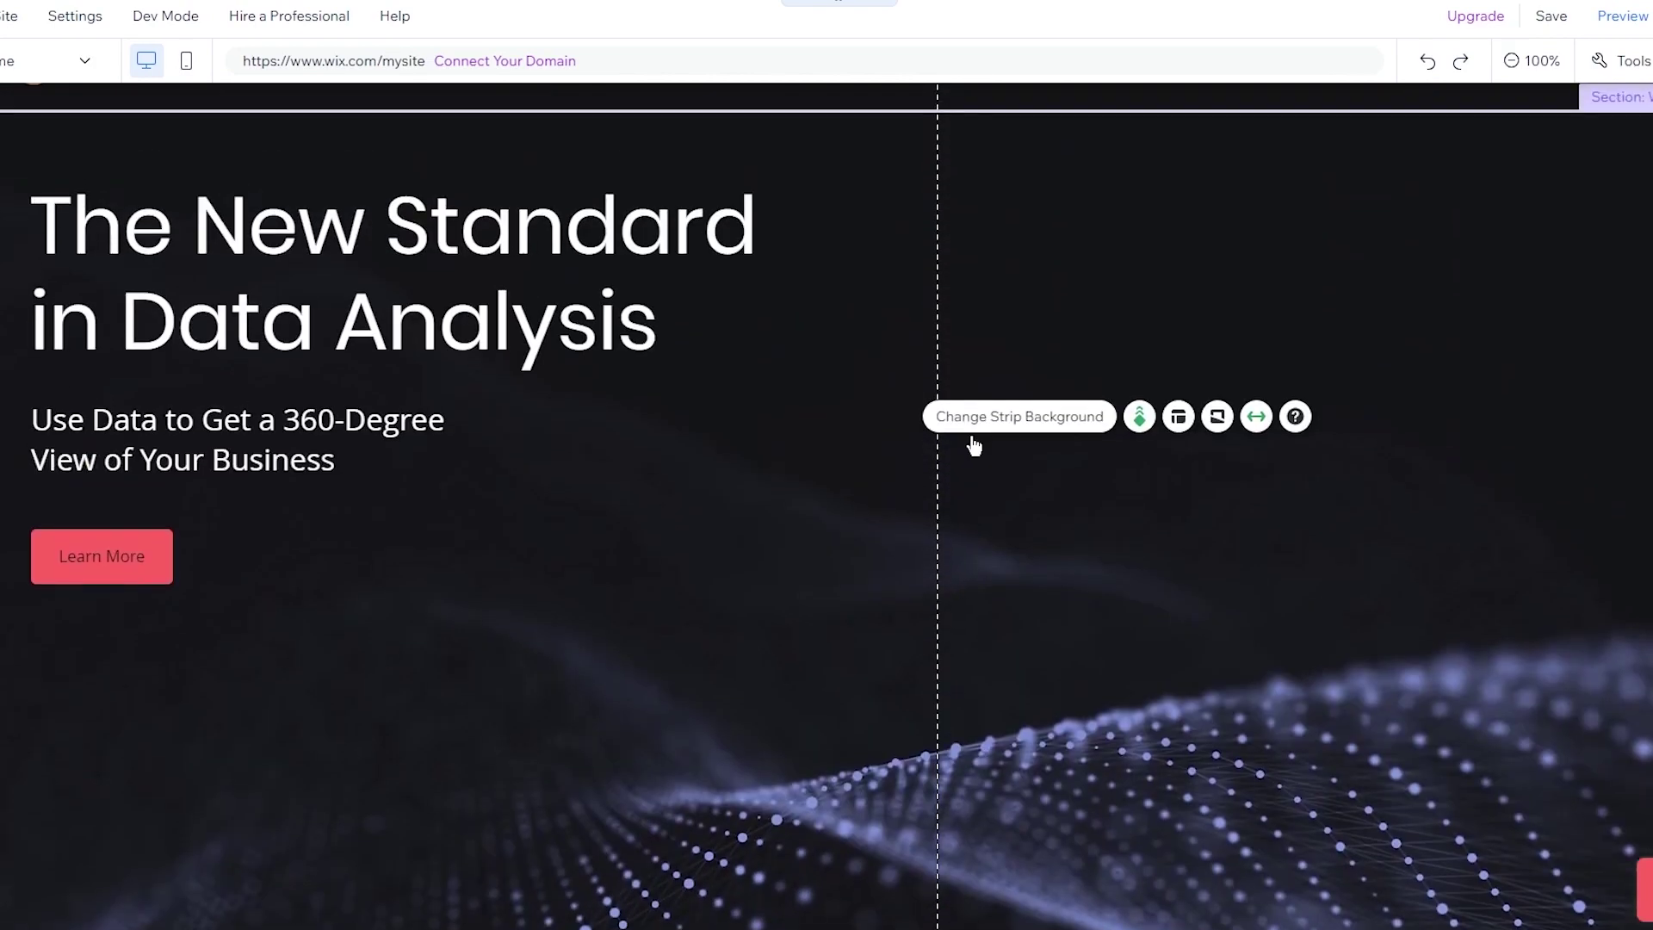
pyautogui.scroll(-13, 971, 437)
pyautogui.scroll(4, 971, 437)
pyautogui.scroll(8, 971, 436)
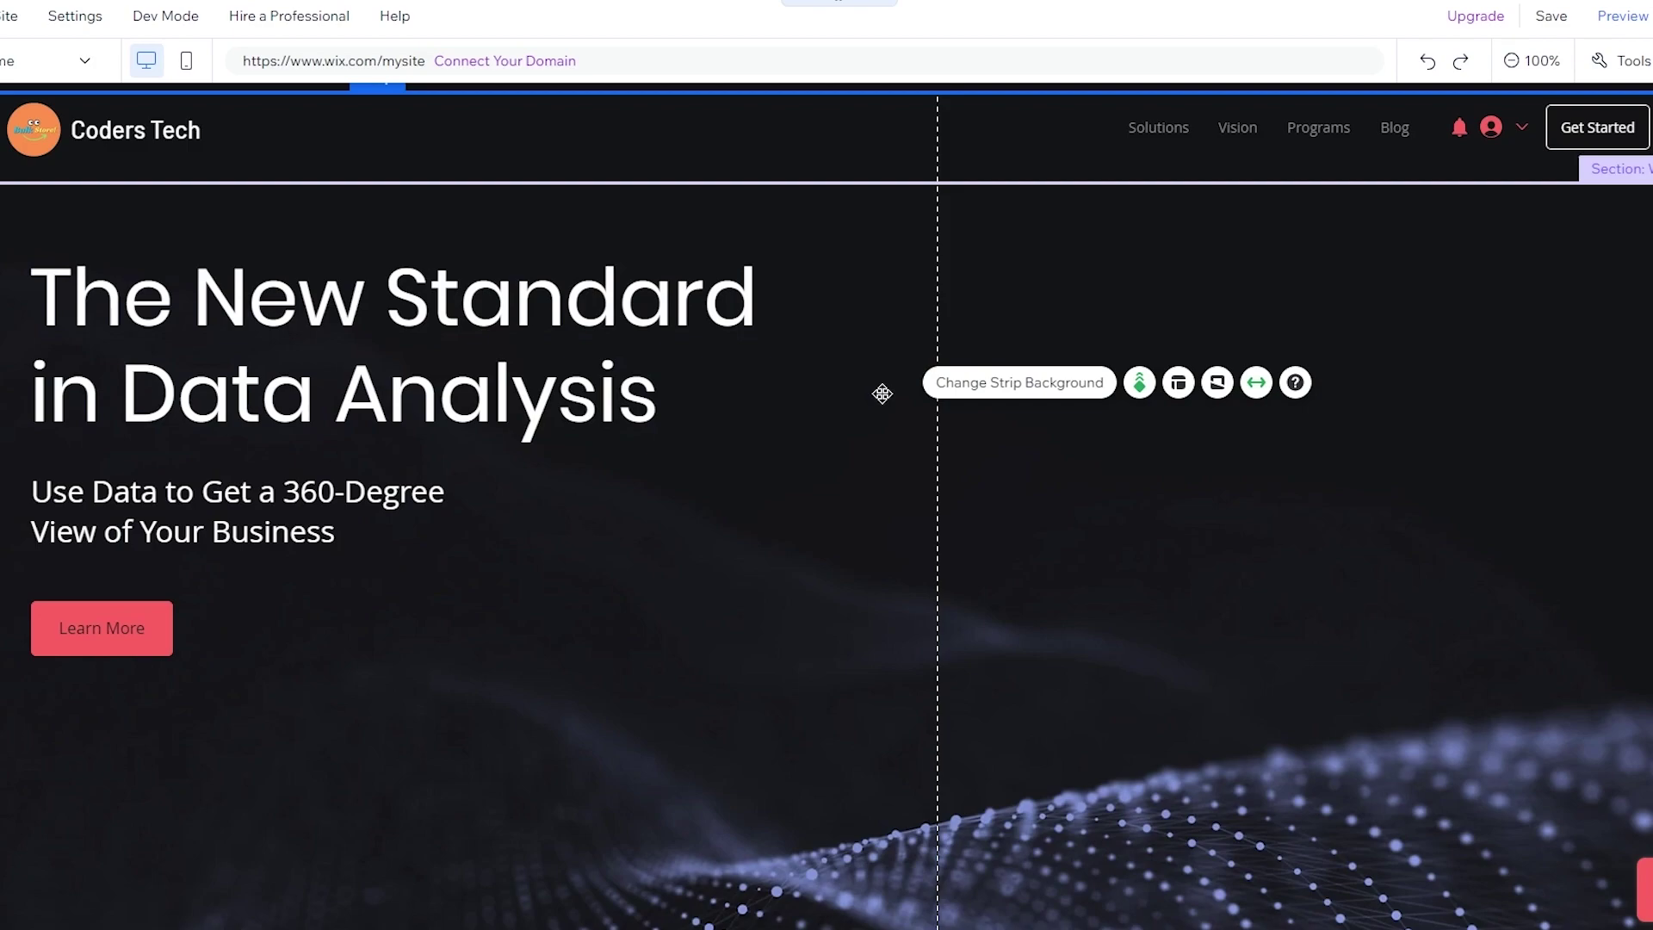
pyautogui.doubleClick(672, 409)
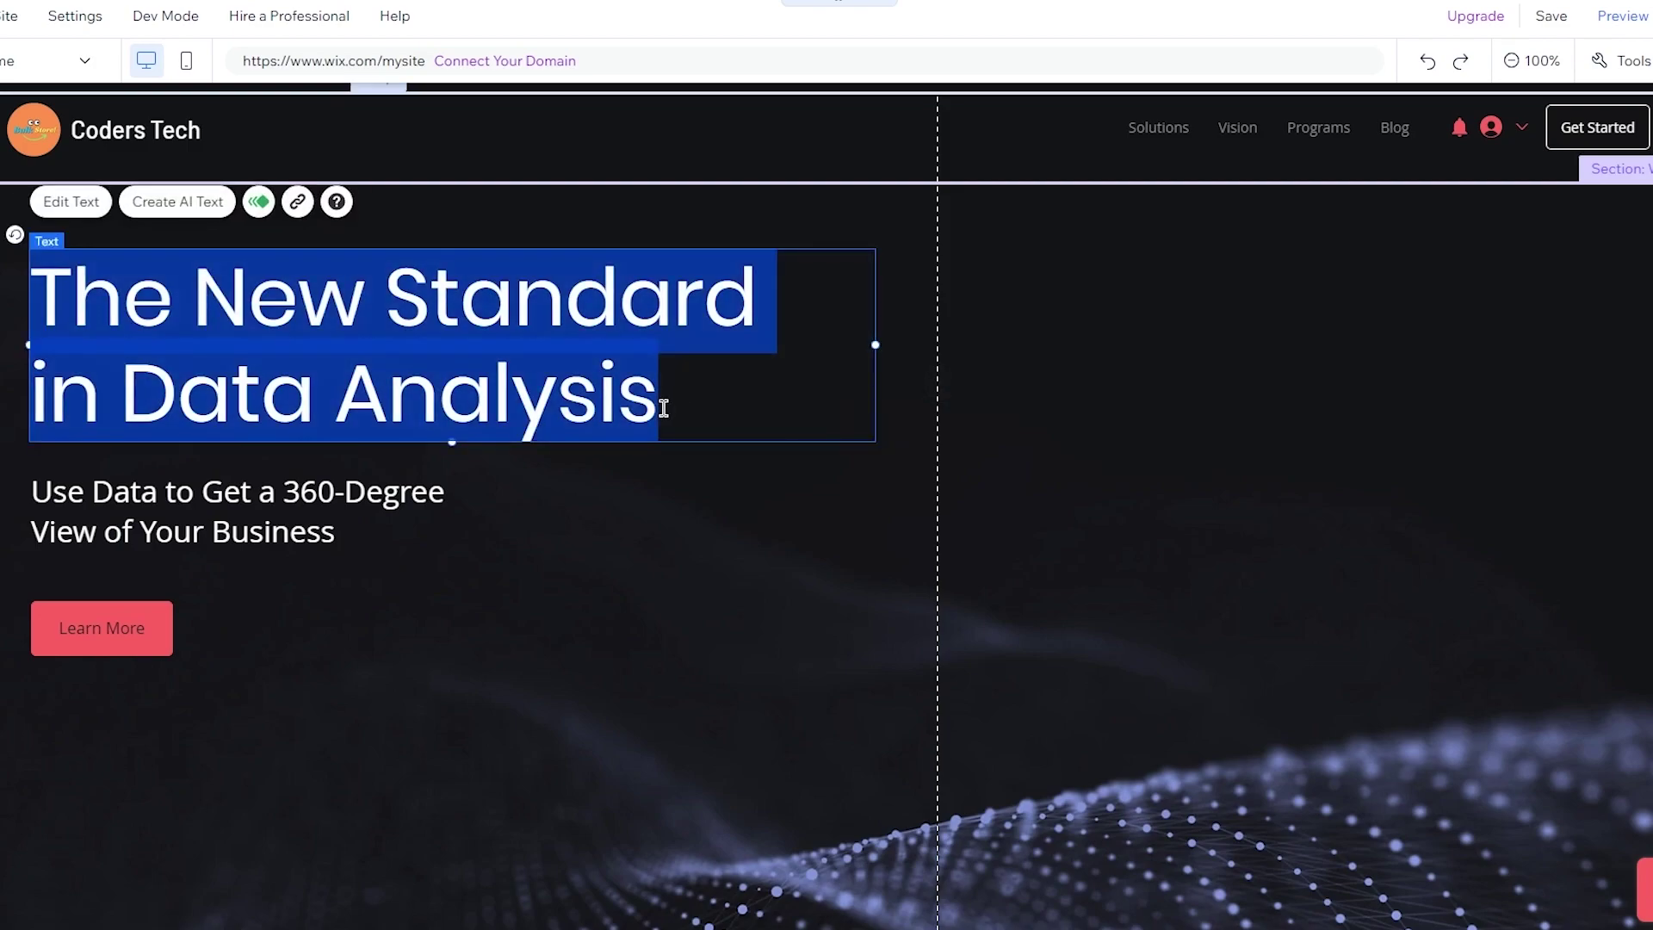
pyautogui.write('N')
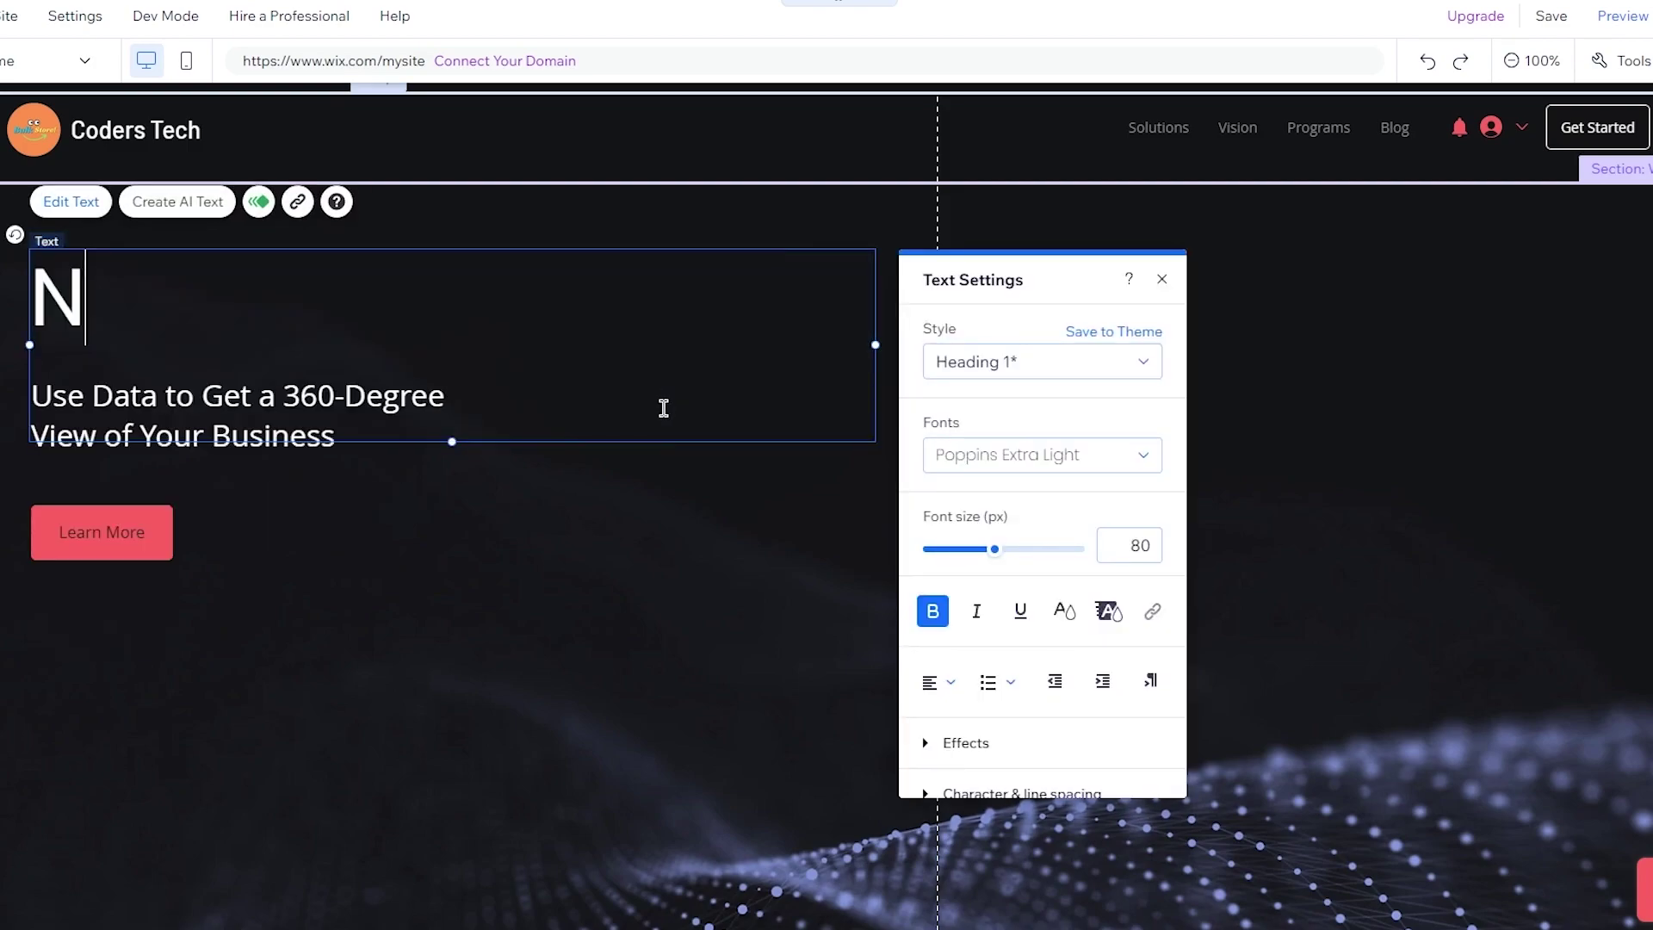
pyautogui.write('ew Styl')
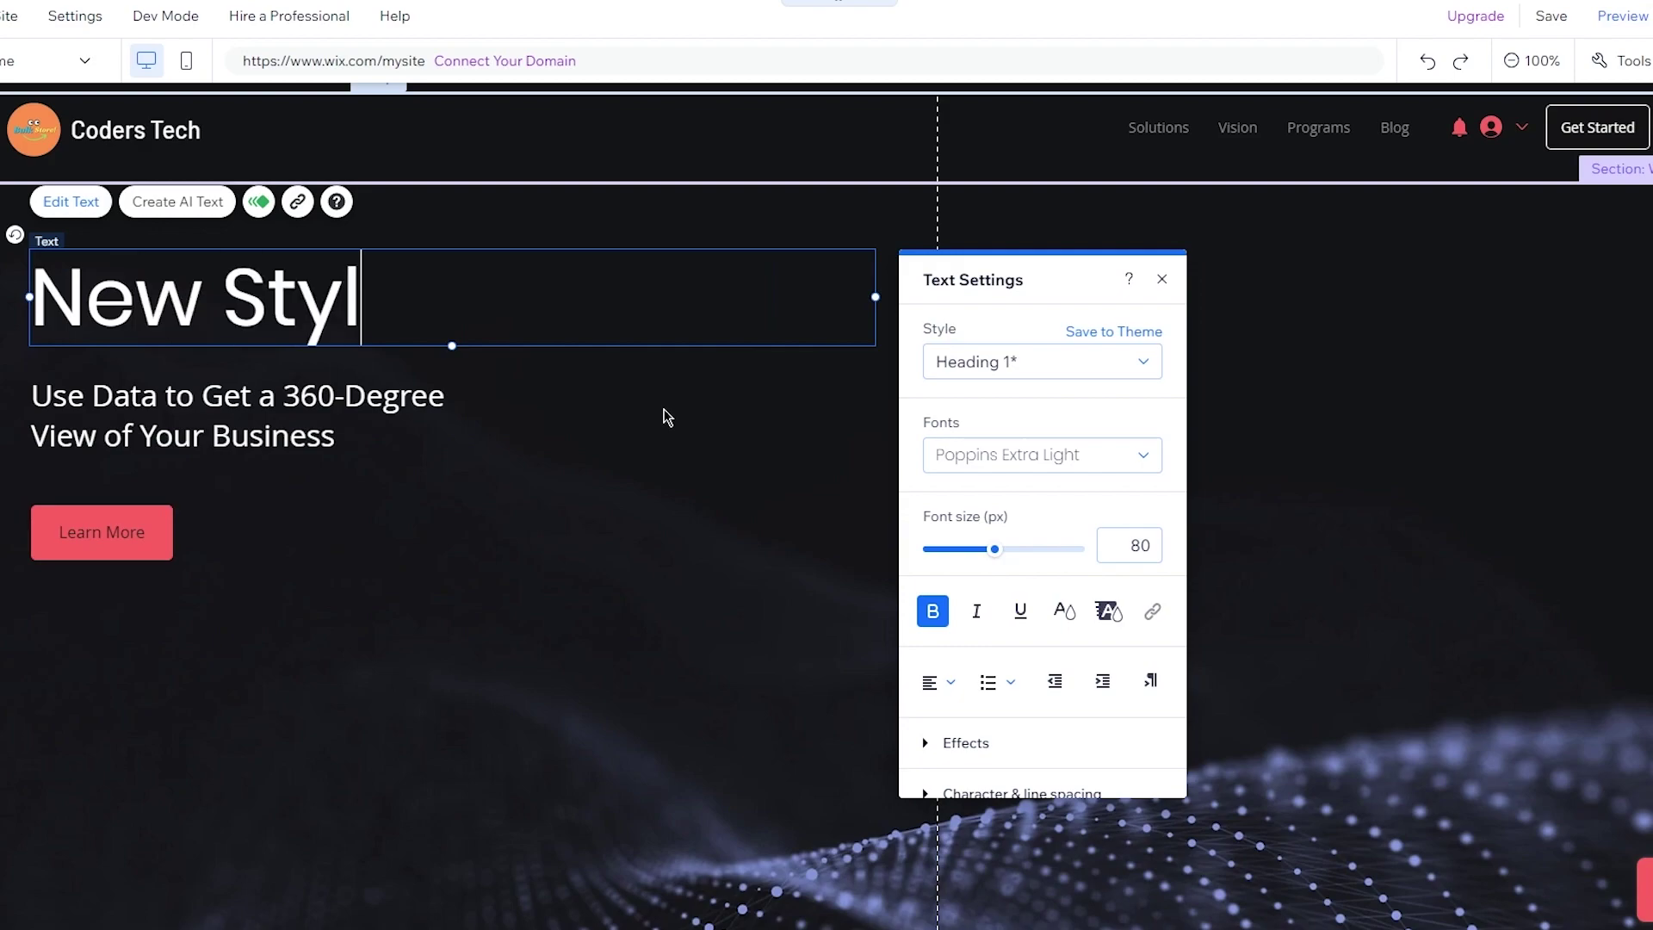
pyautogui.write('e of Coding Brought to')
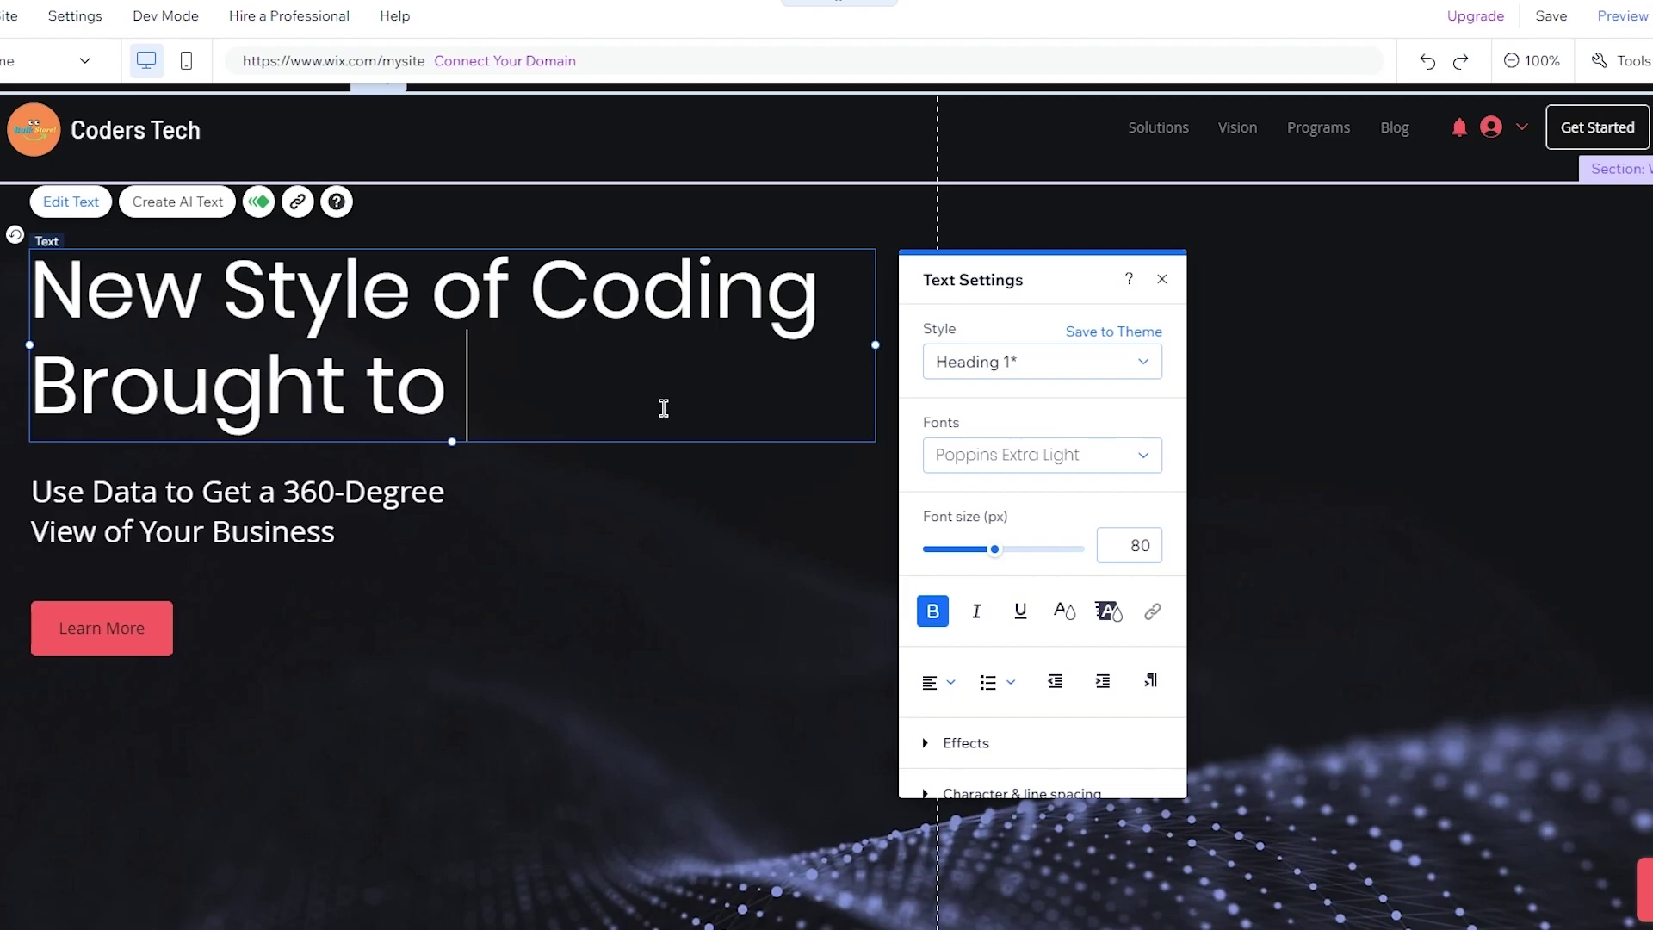
pyautogui.write(' the World')
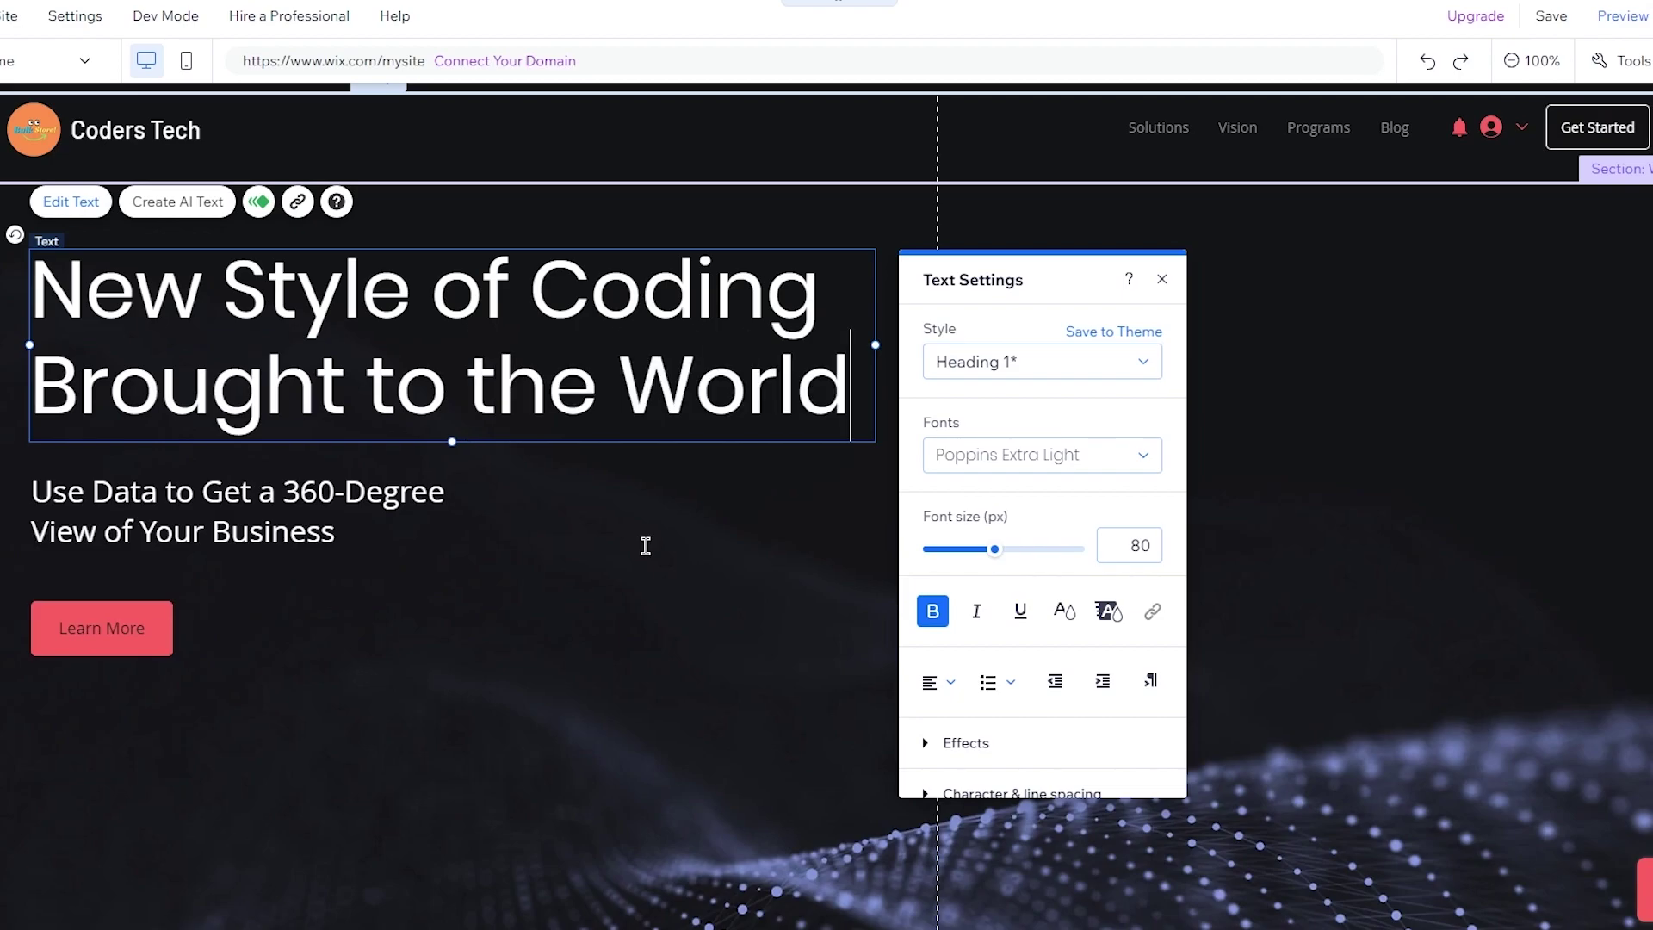
pyautogui.click(480, 593)
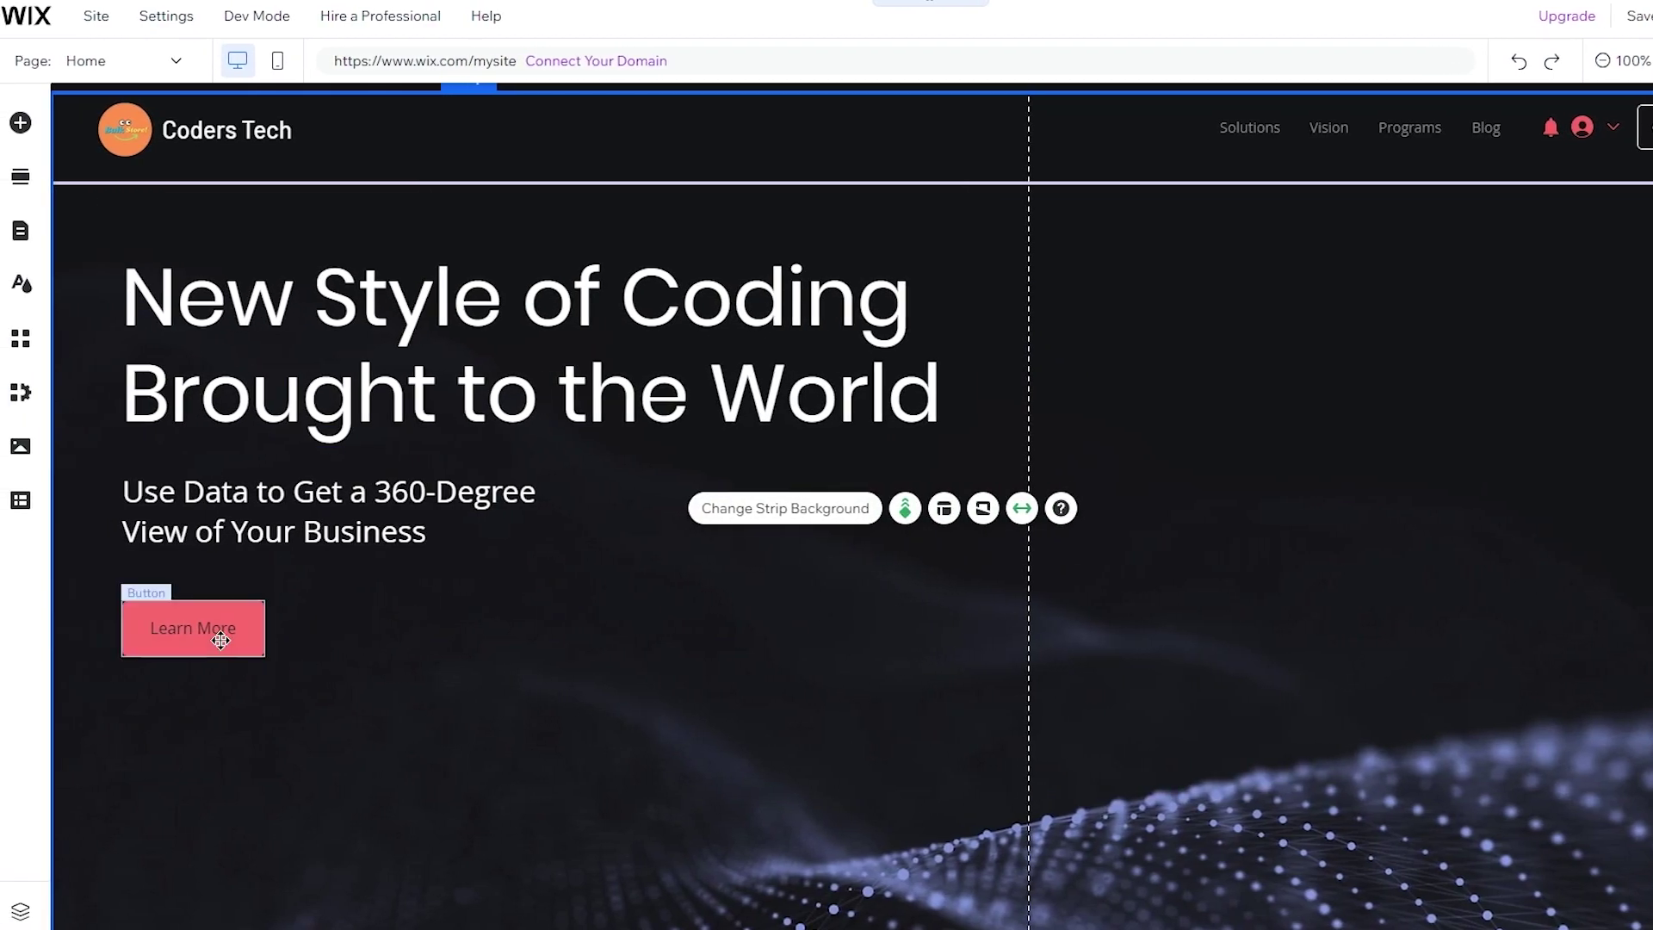
# Open the Gallery category of the ready-made section designs.
pyautogui.scroll(-5, 719, 605)
pyautogui.scroll(5, 719, 605)
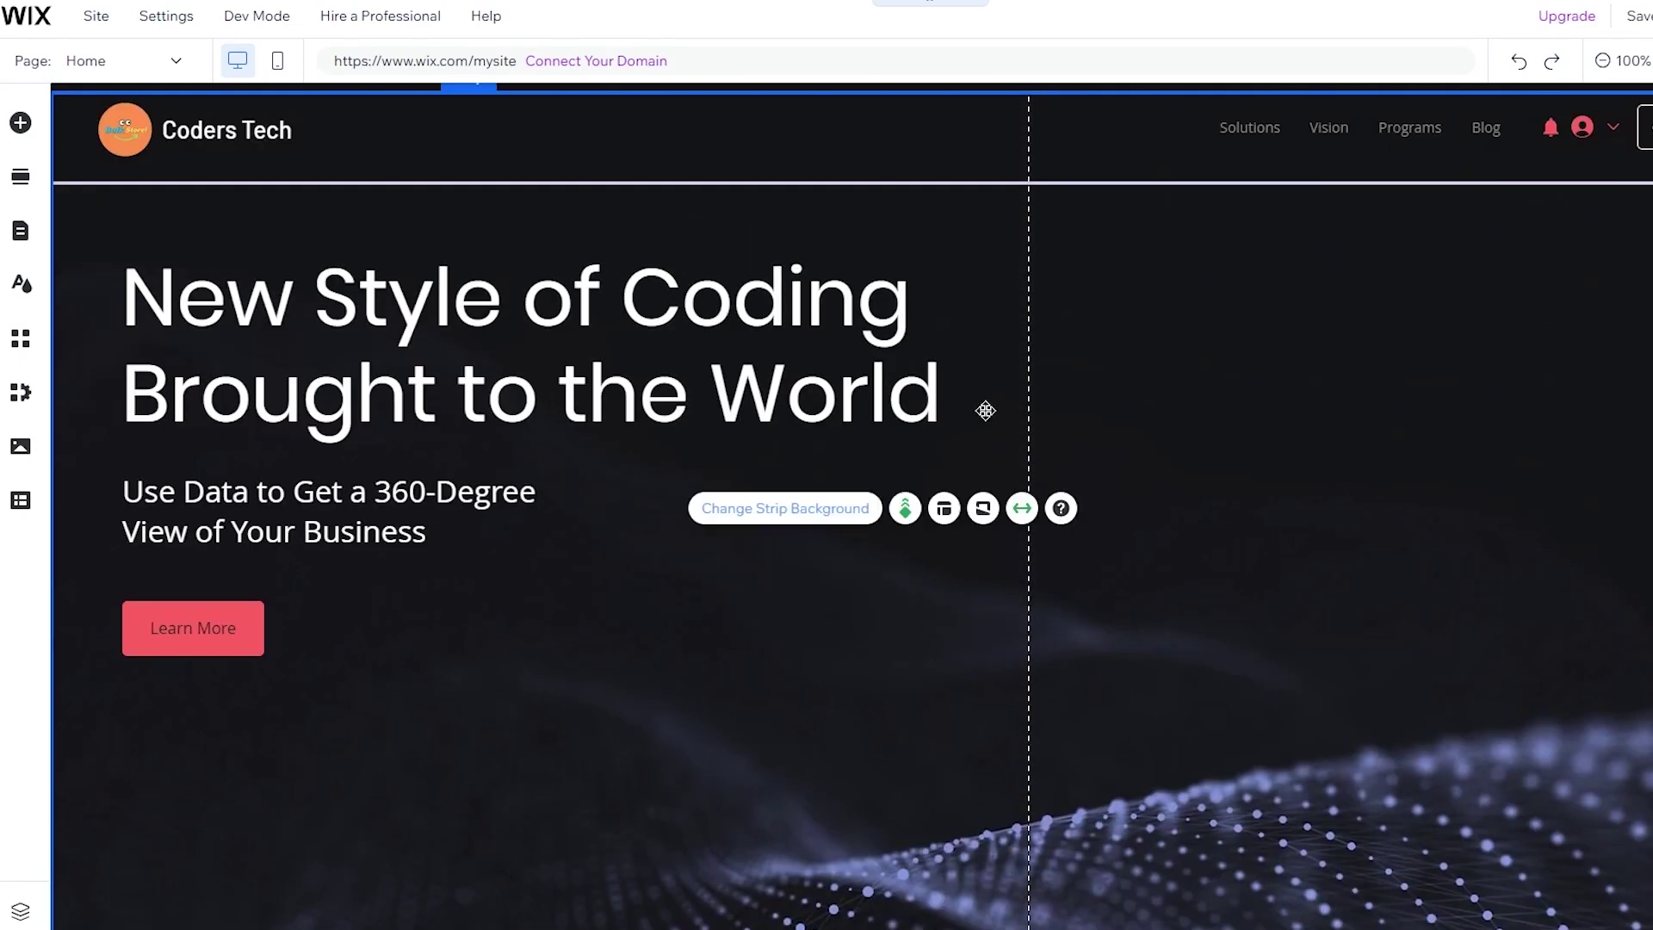
pyautogui.click(16, 184)
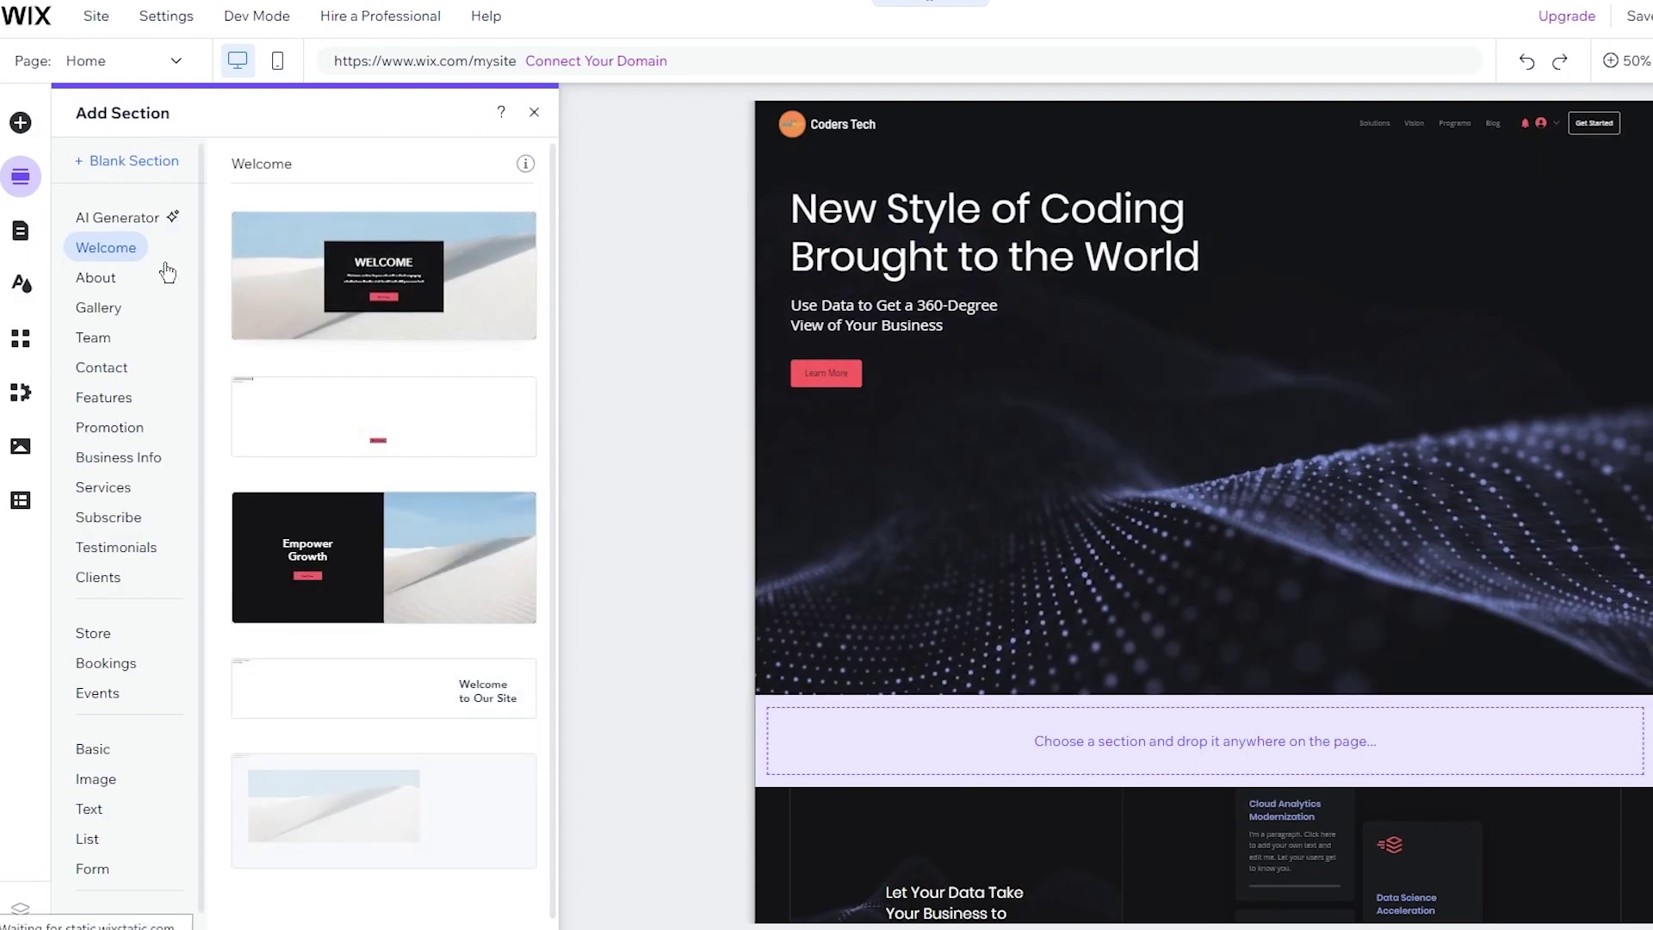
pyautogui.click(110, 308)
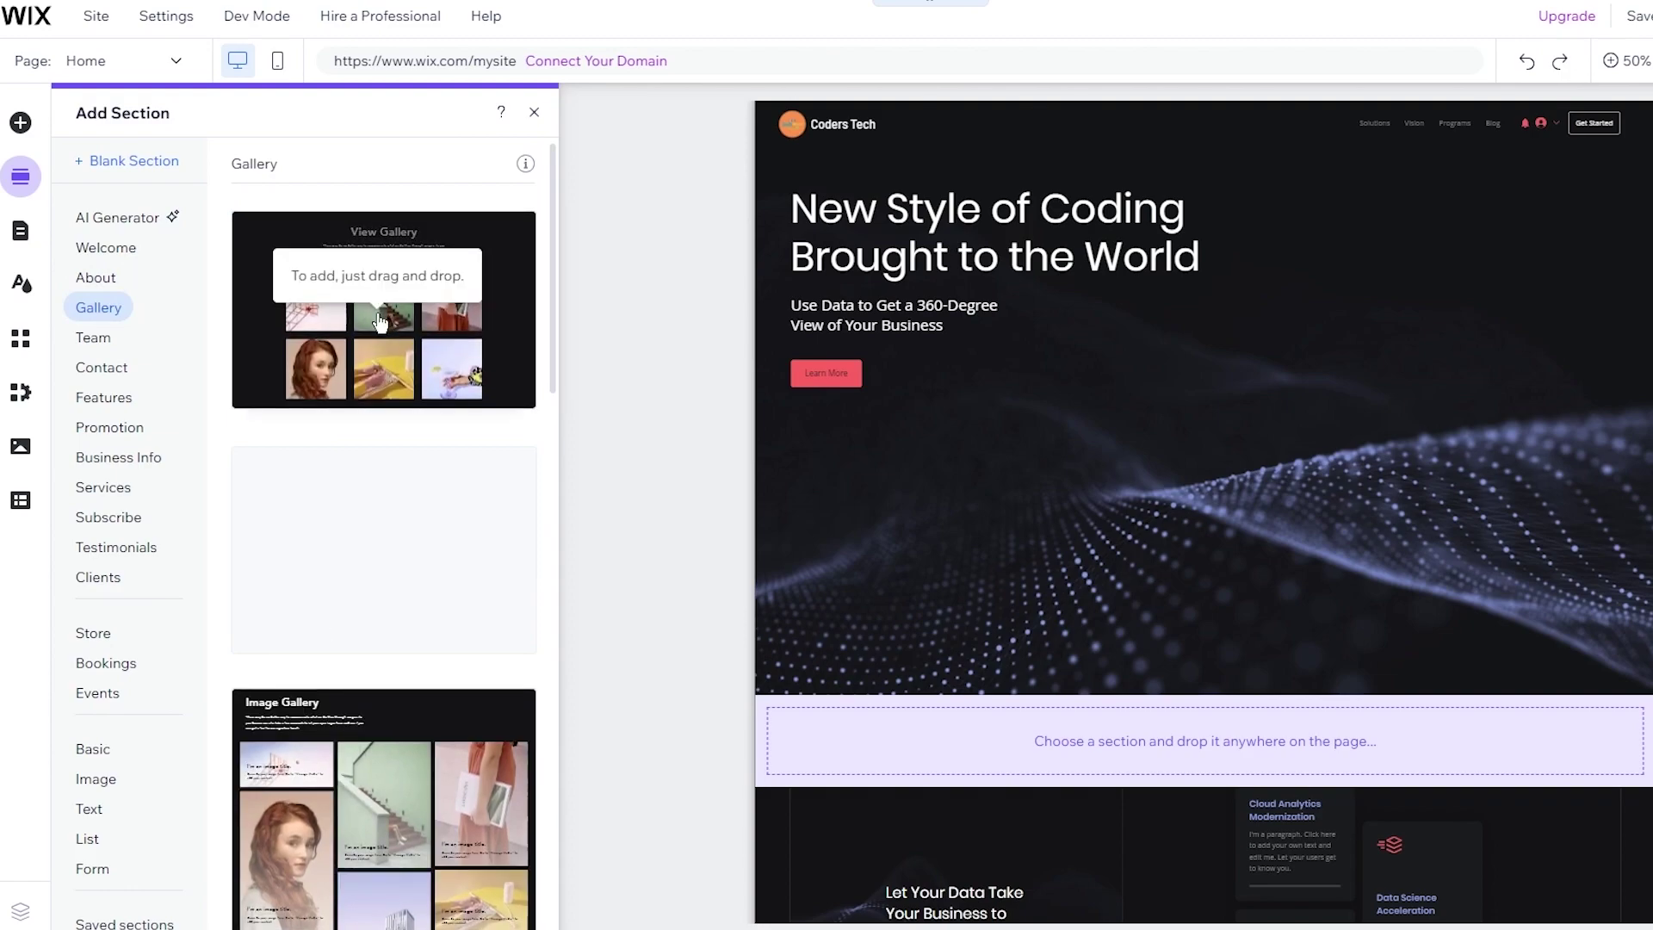
# Try to insert the View Gallery section design between the hero and the section below it.
pyautogui.moveTo(883, 558); pyautogui.dragTo(1150, 742)
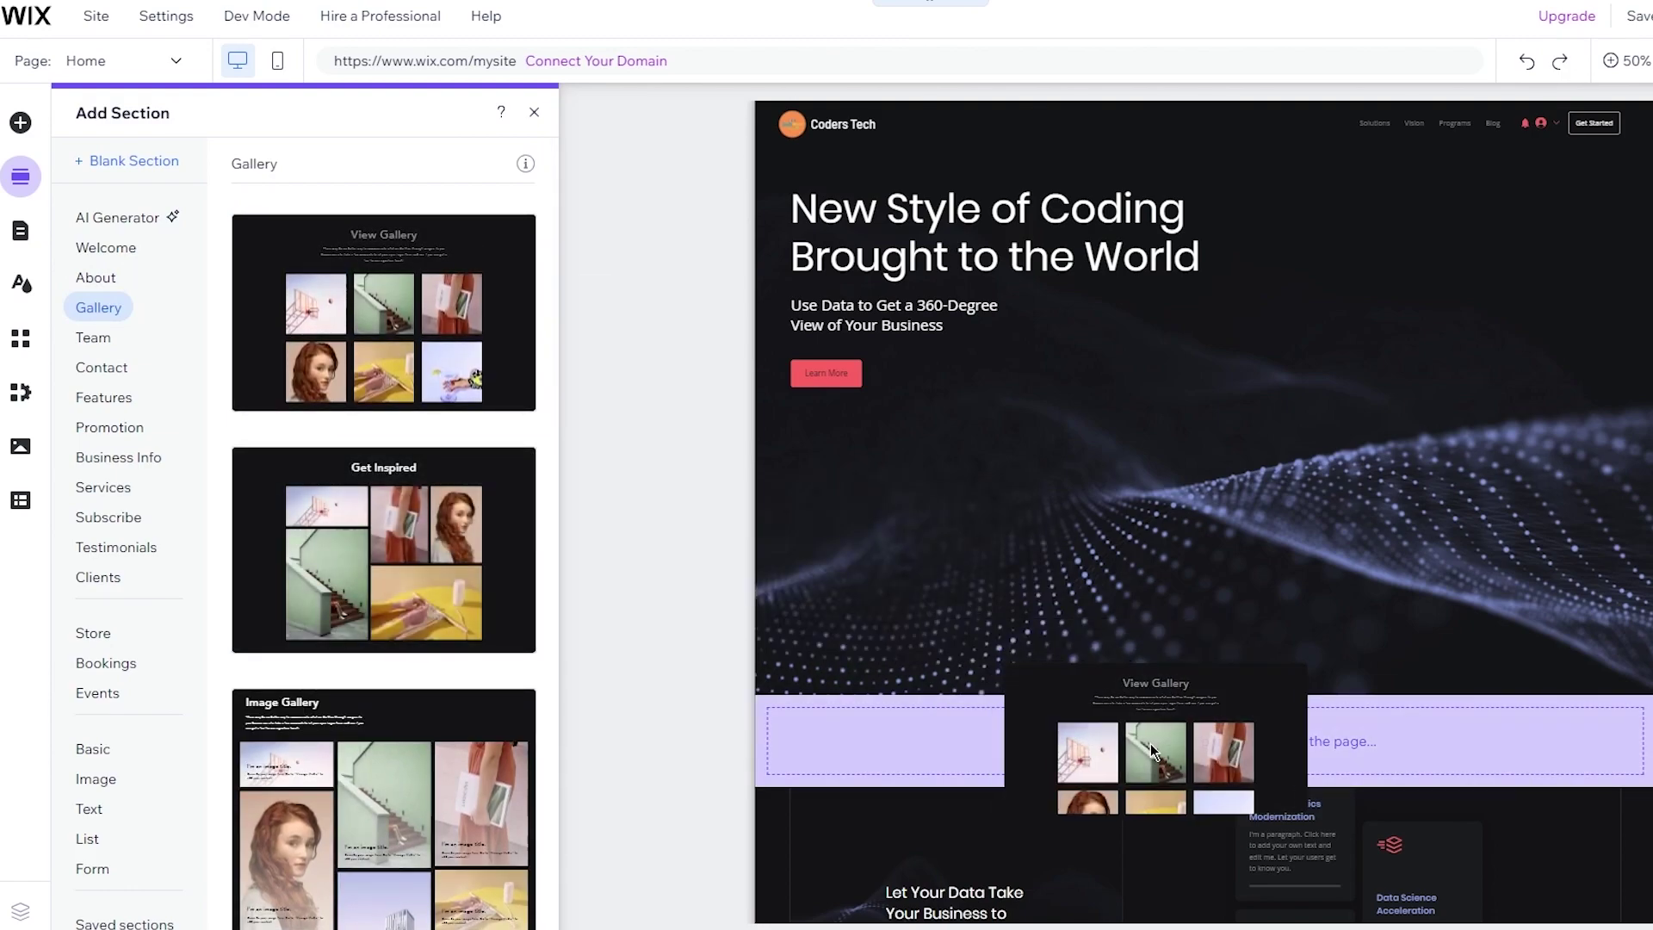
pyautogui.scroll(-10, 1222, 495)
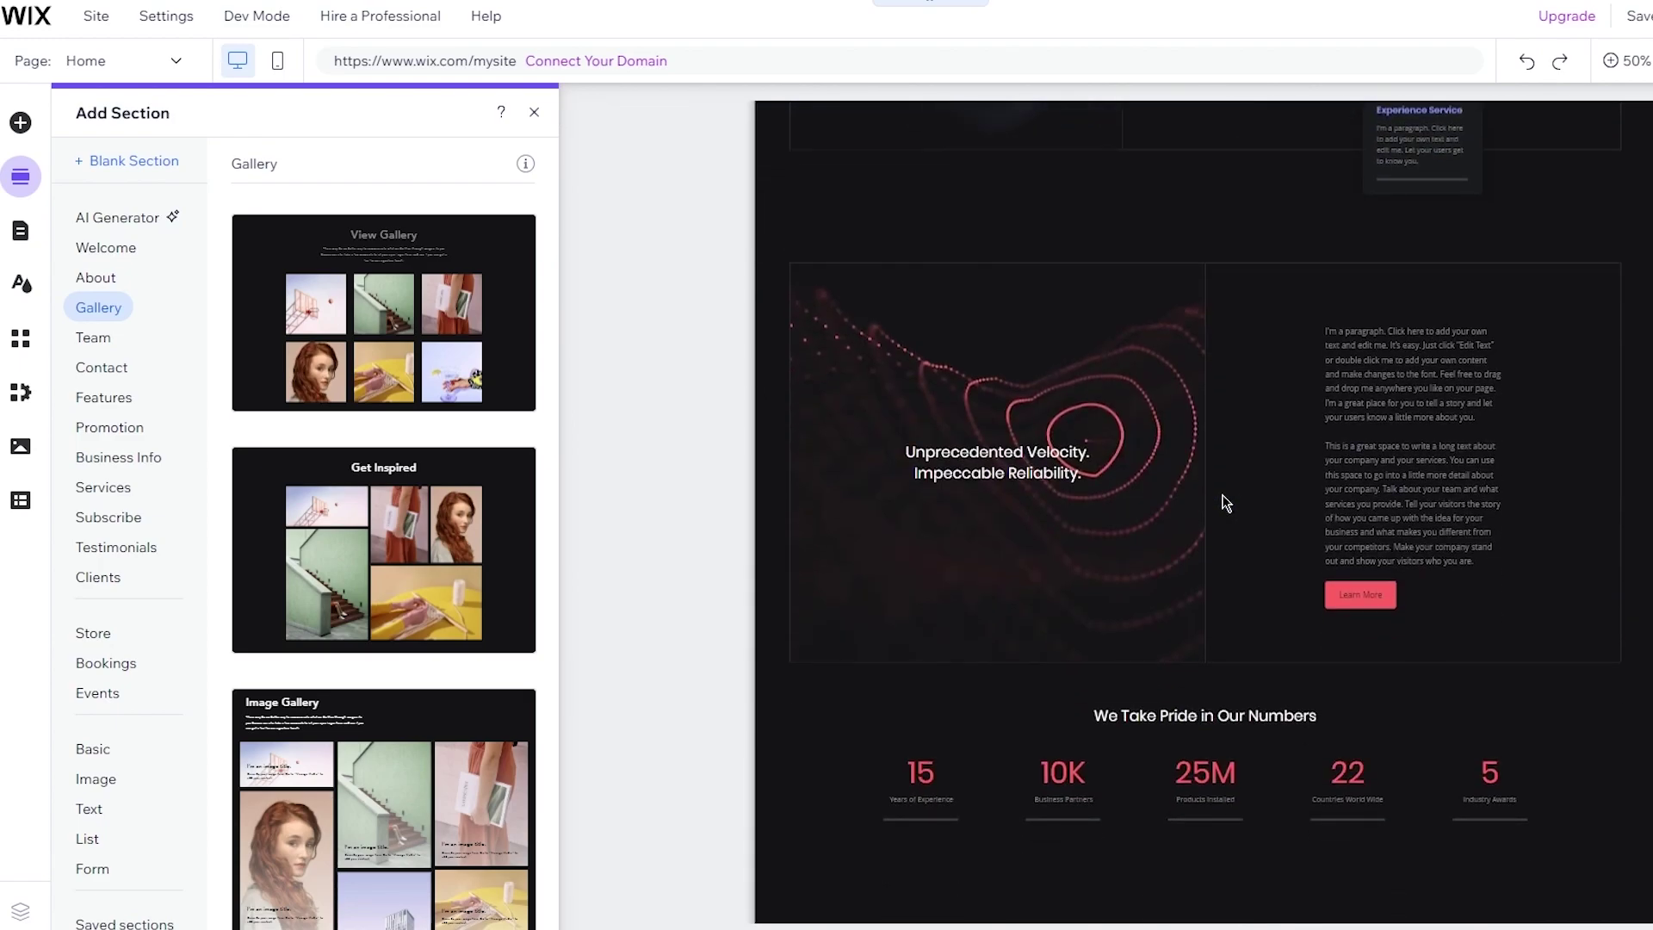
pyautogui.scroll(5, 1223, 494)
pyautogui.scroll(5, 1020, 447)
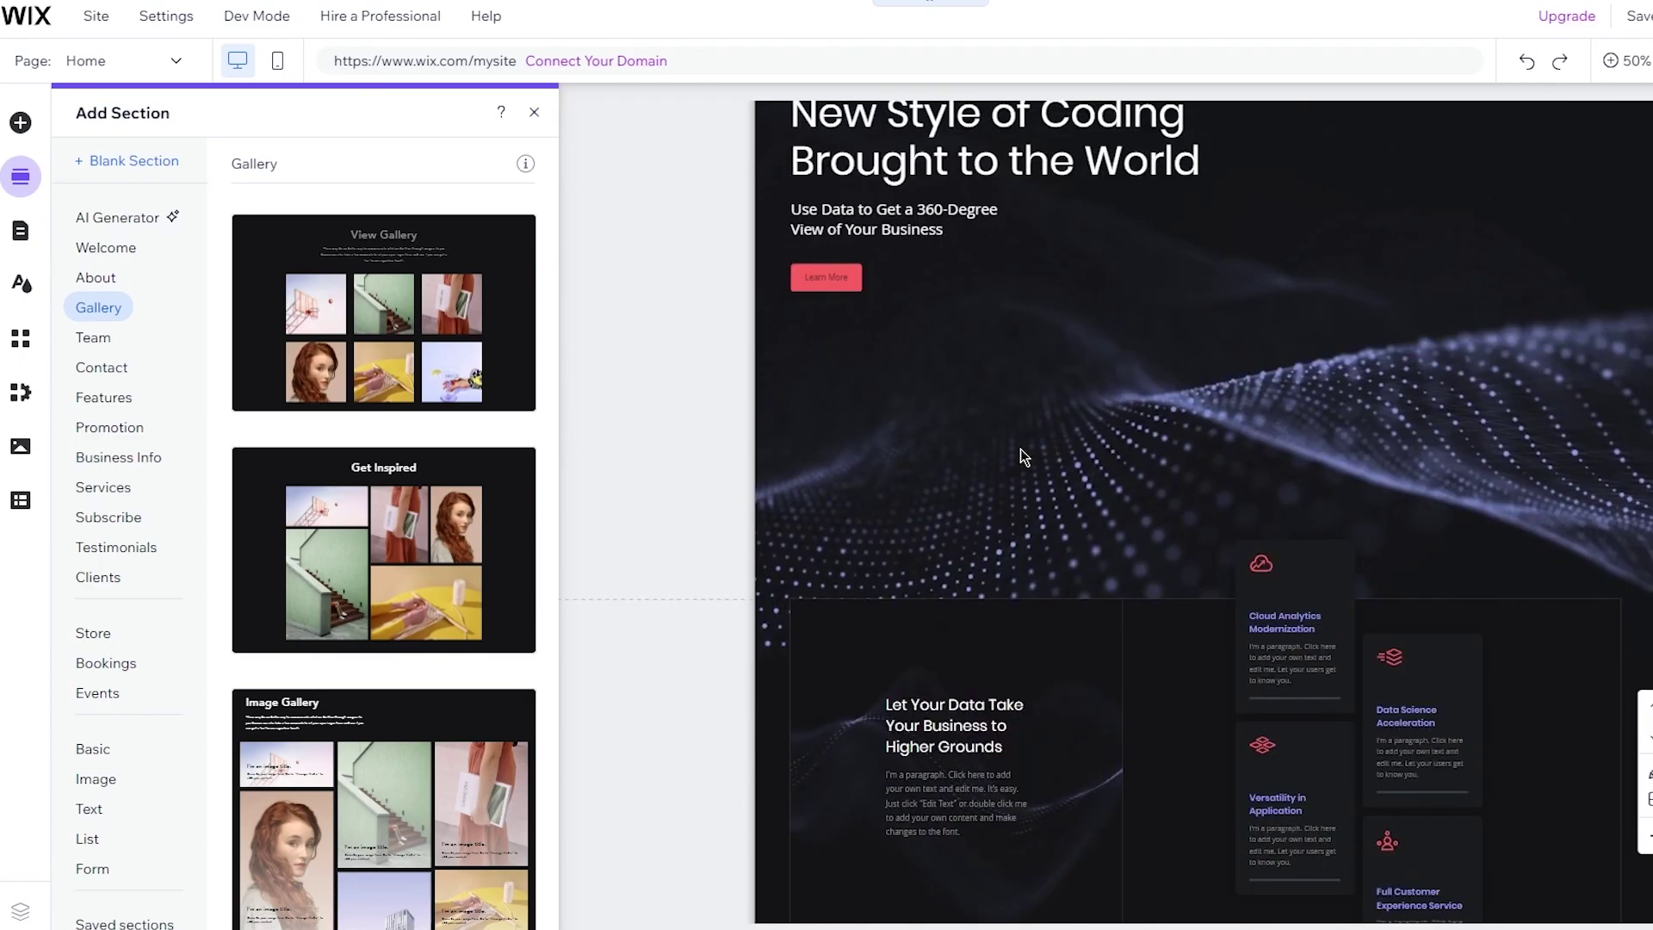
pyautogui.scroll(-1, 1020, 447)
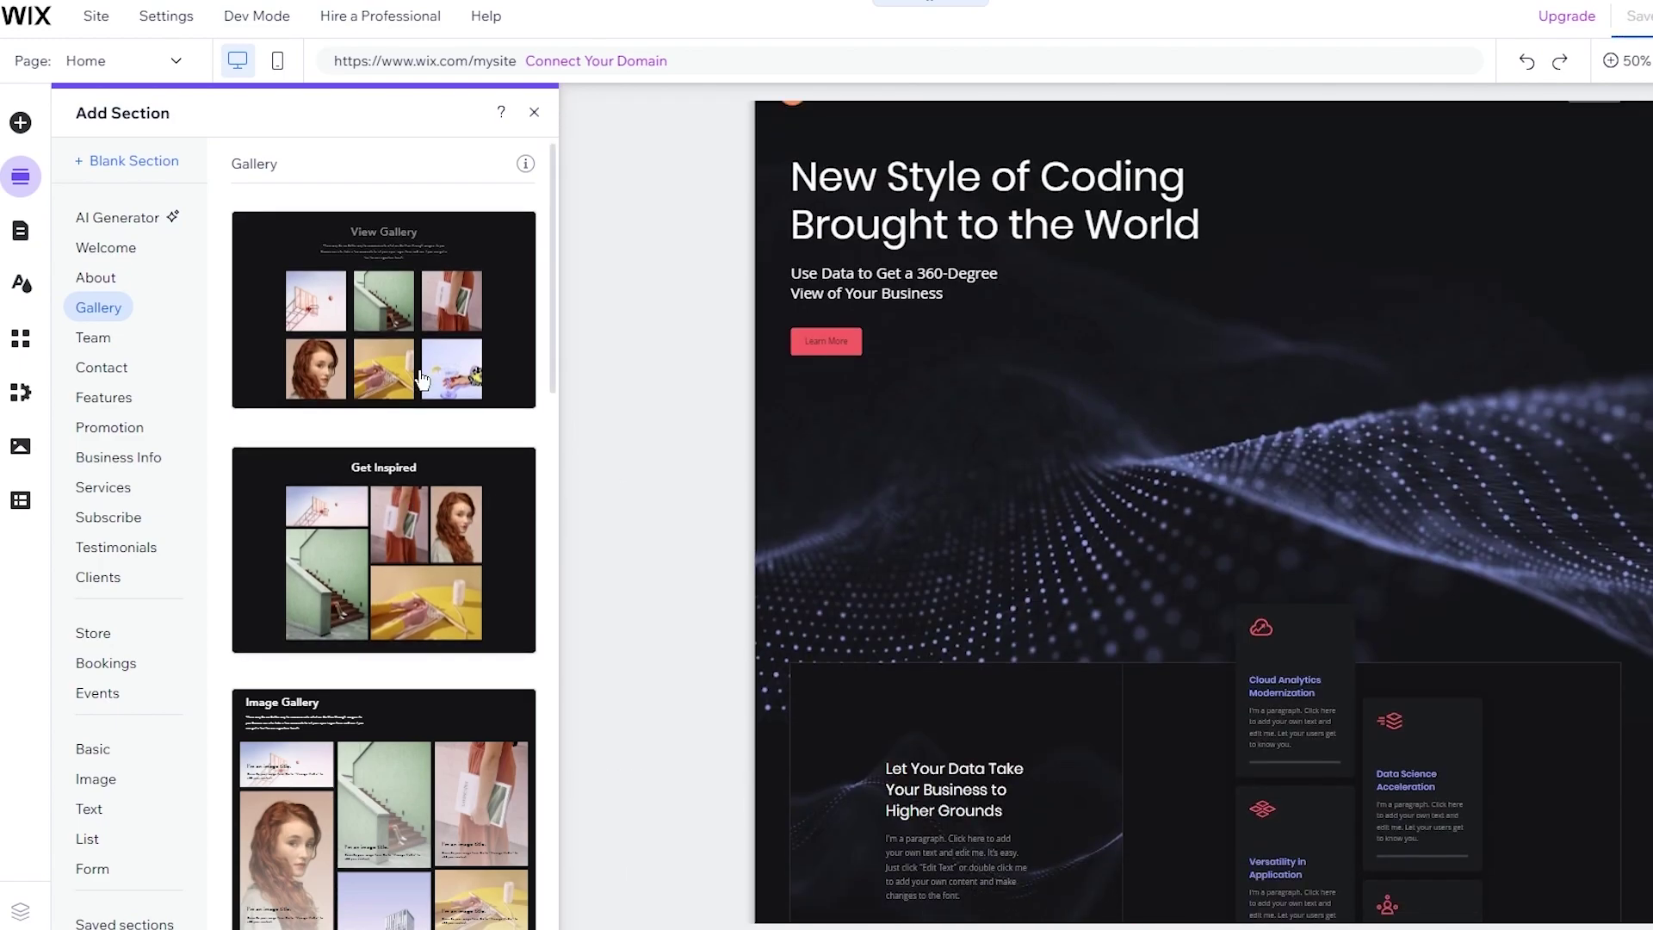
# Add the View Gallery section design directly below the hero section and close the section library.
pyautogui.moveTo(1008, 541); pyautogui.dragTo(1164, 650)
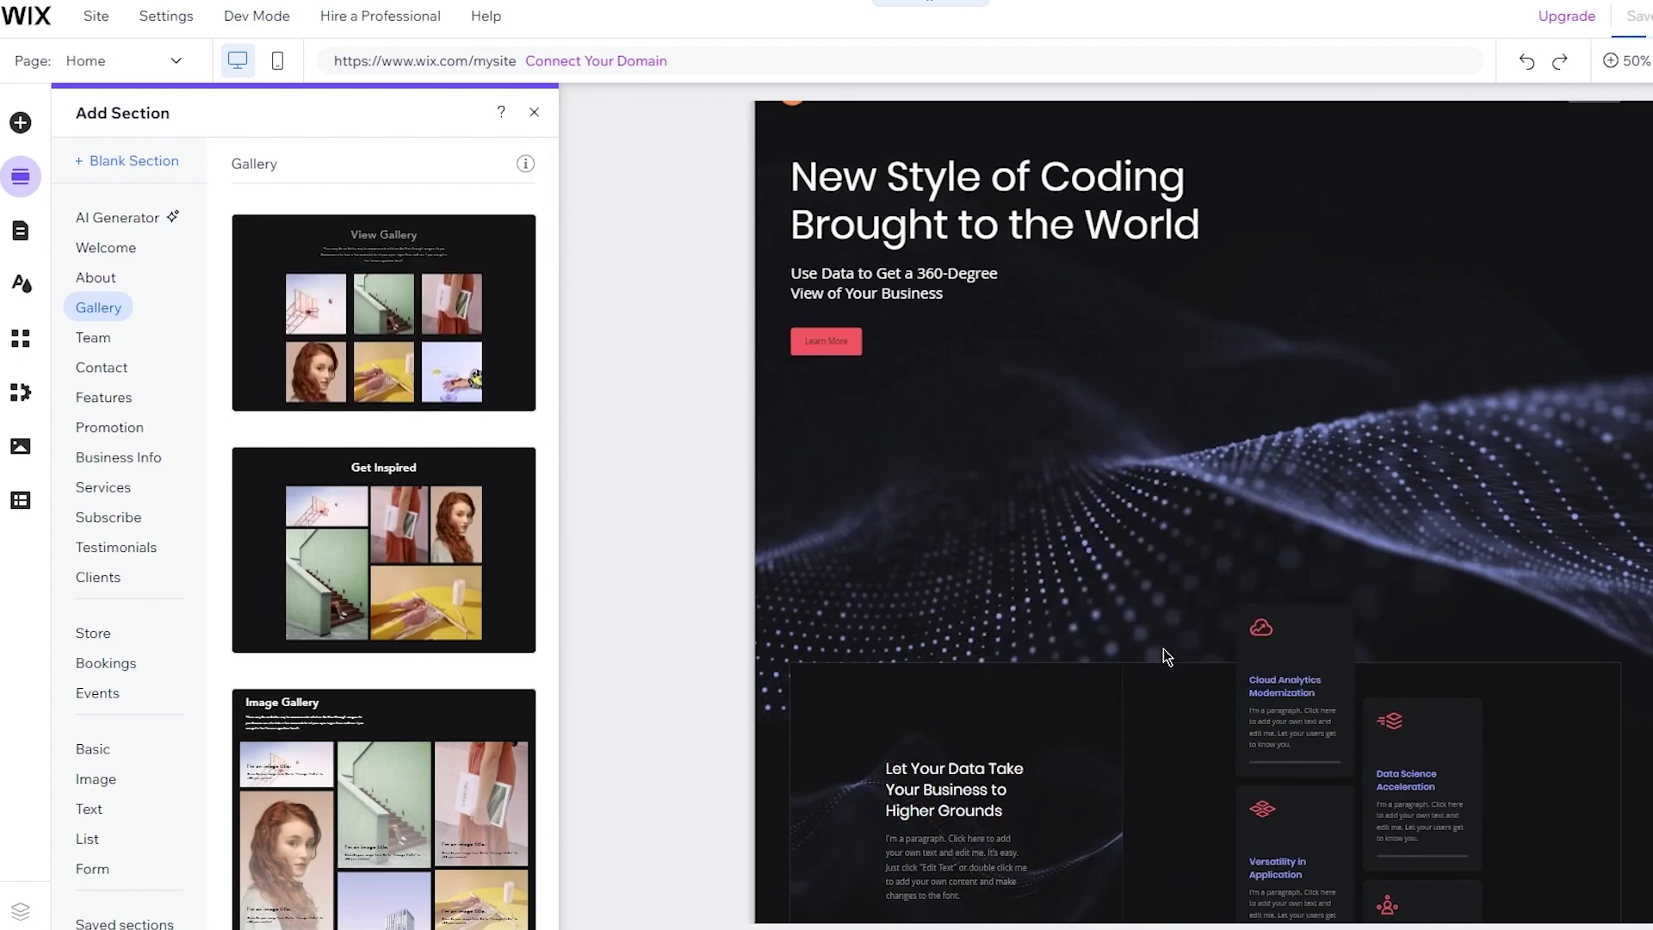
pyautogui.scroll(-10, 1164, 650)
pyautogui.scroll(-2, 1163, 648)
pyautogui.scroll(5, 1164, 648)
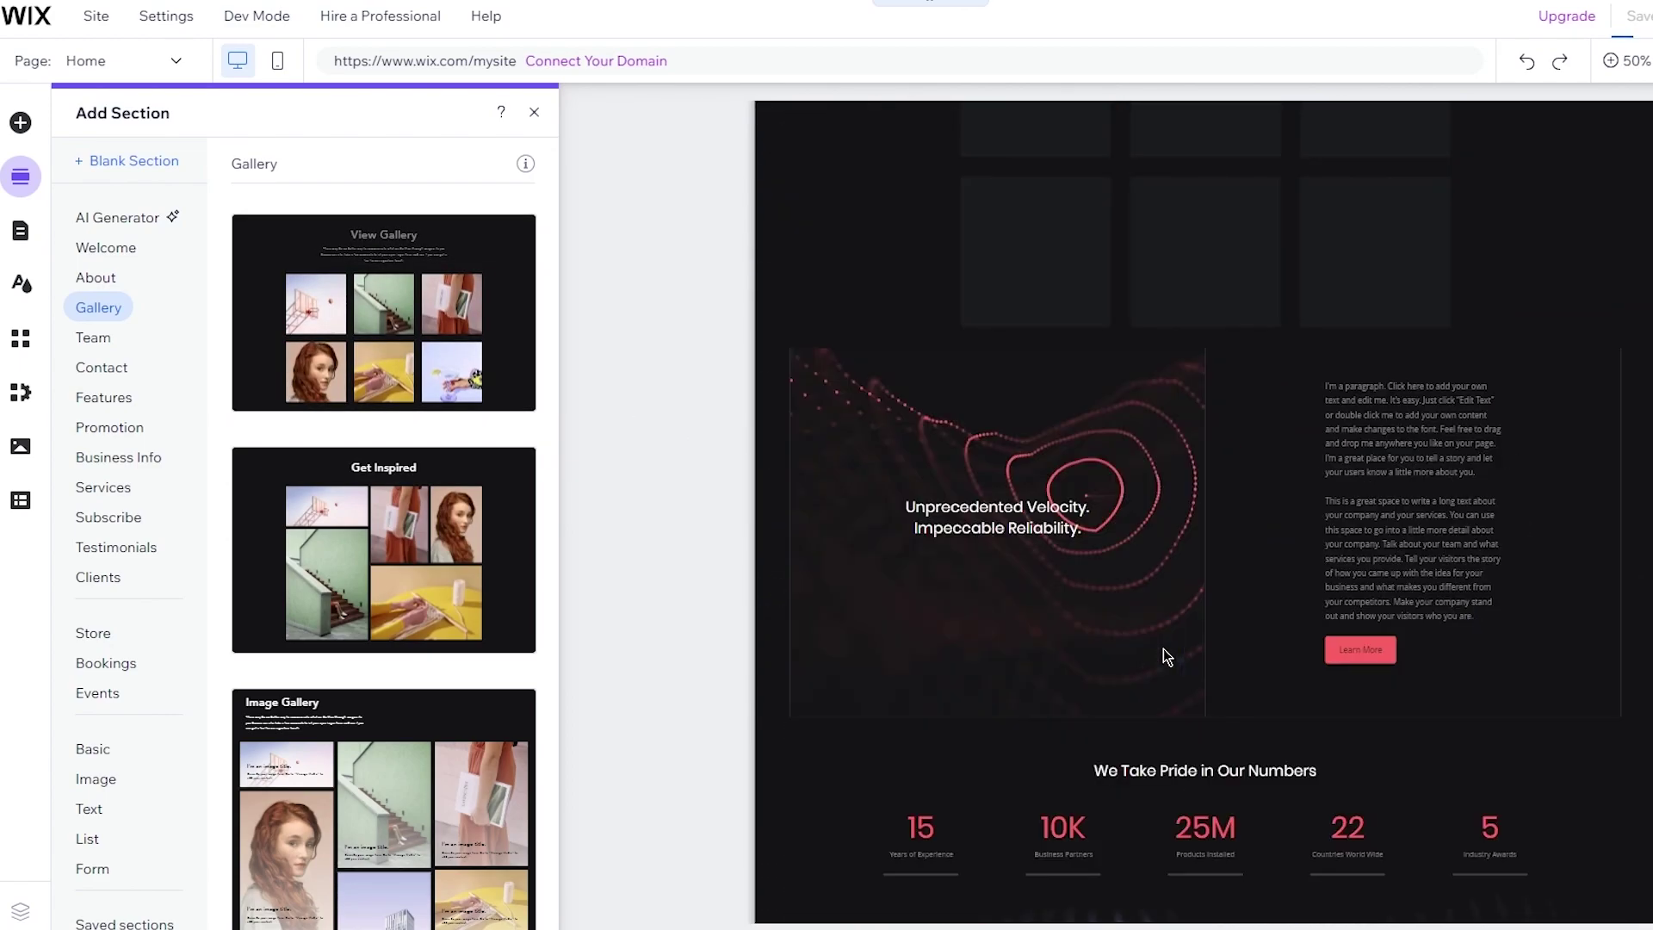
pyautogui.scroll(1, 1164, 648)
pyautogui.scroll(5, 1188, 275)
pyautogui.scroll(1, 1181, 540)
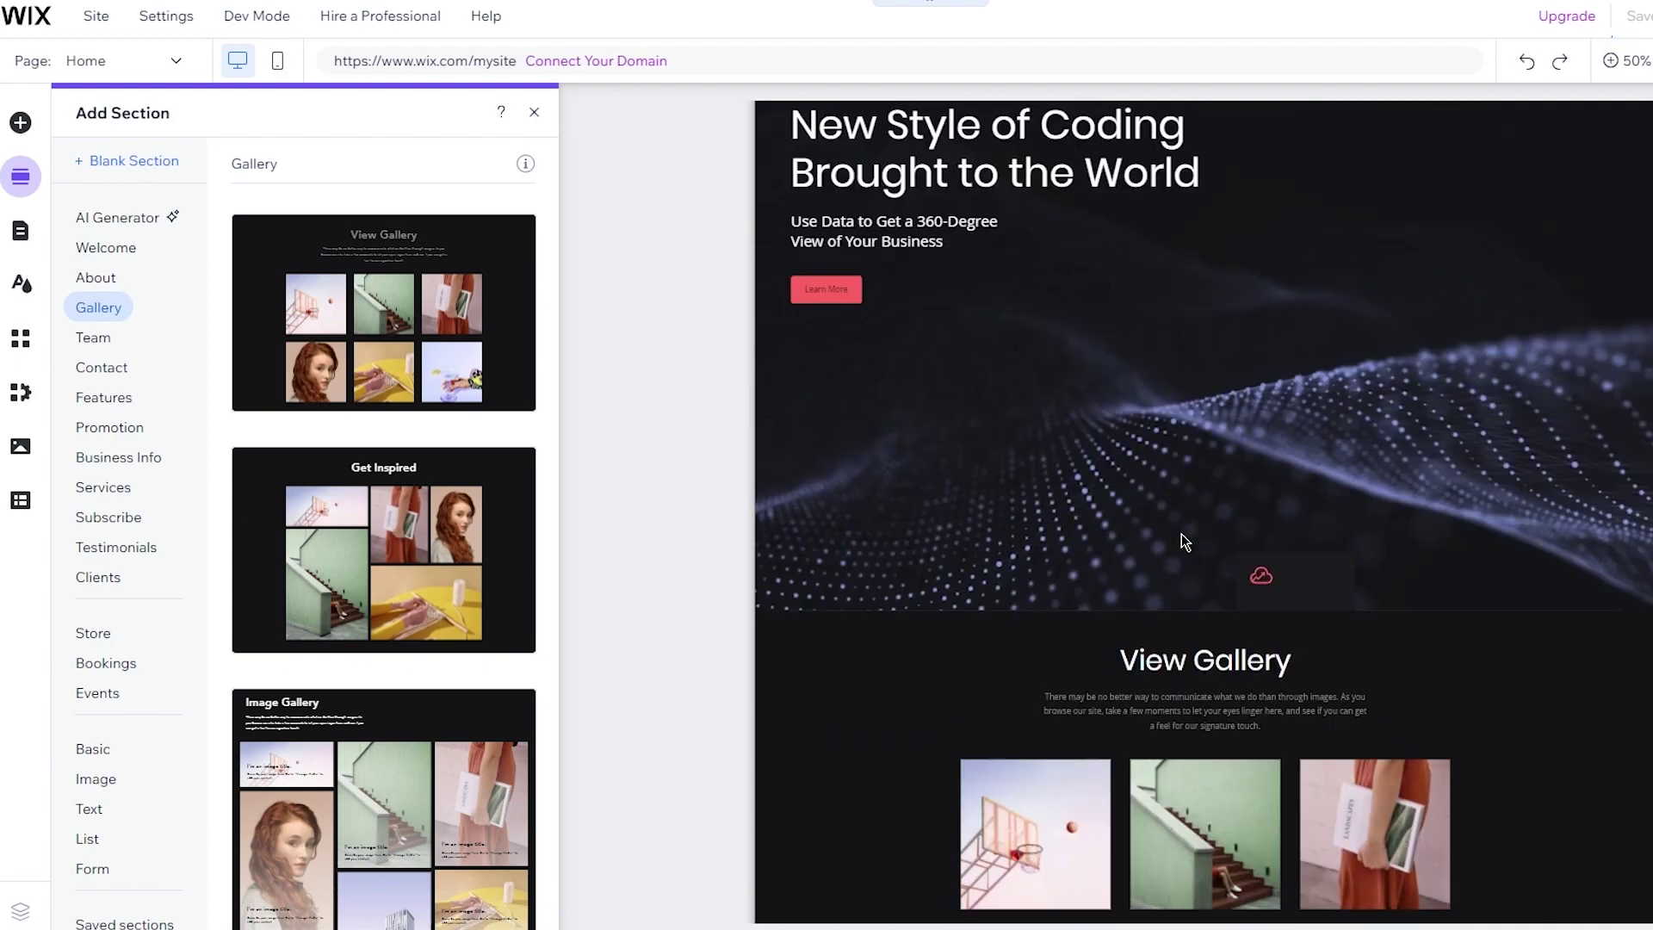
pyautogui.scroll(1, 1181, 541)
pyautogui.scroll(-5, 1181, 541)
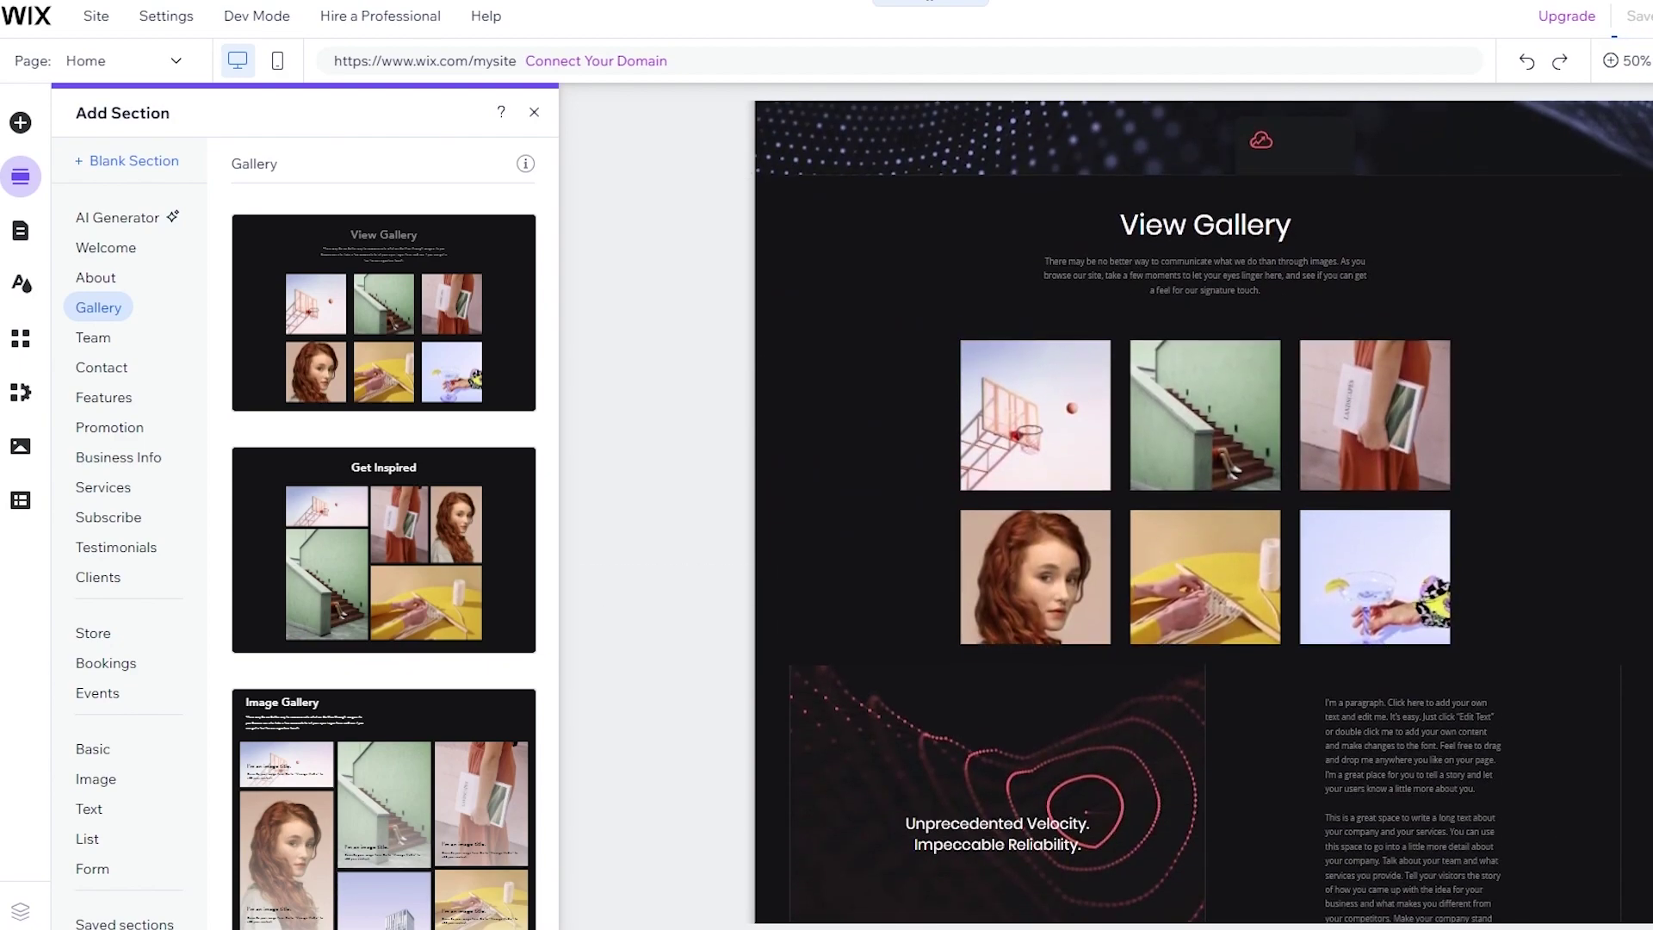
pyautogui.click(534, 111)
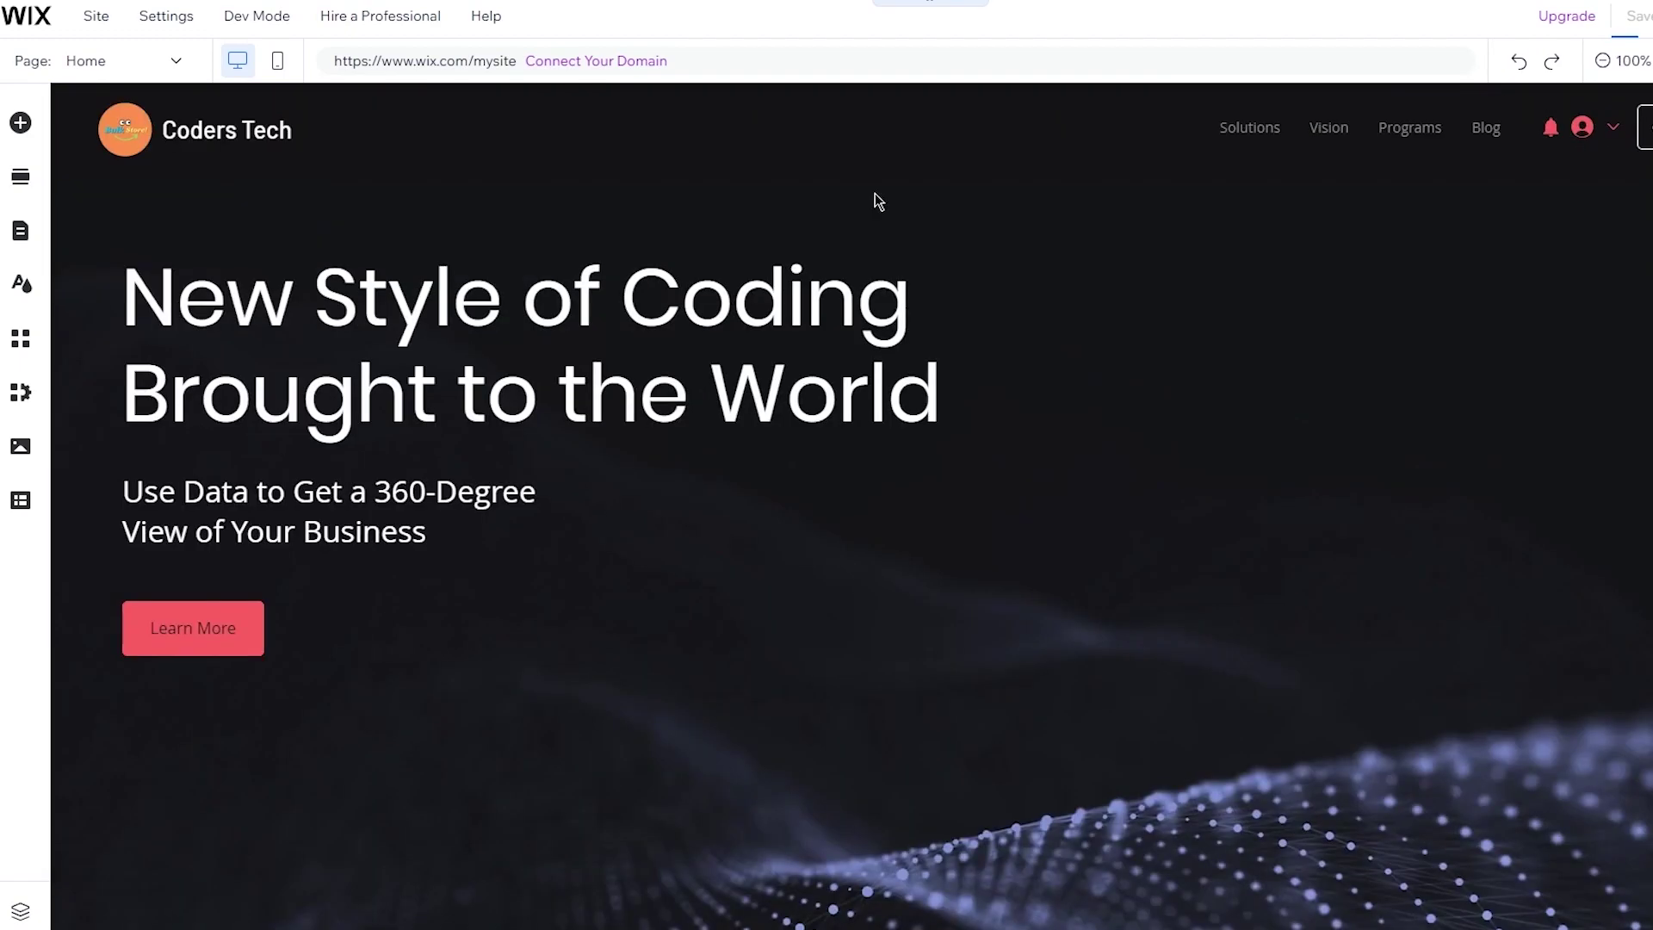
# Look over the new gallery section and how it fits between the hero and the following section.
pyautogui.scroll(-14, 455, 516)
pyautogui.scroll(2, 552, 511)
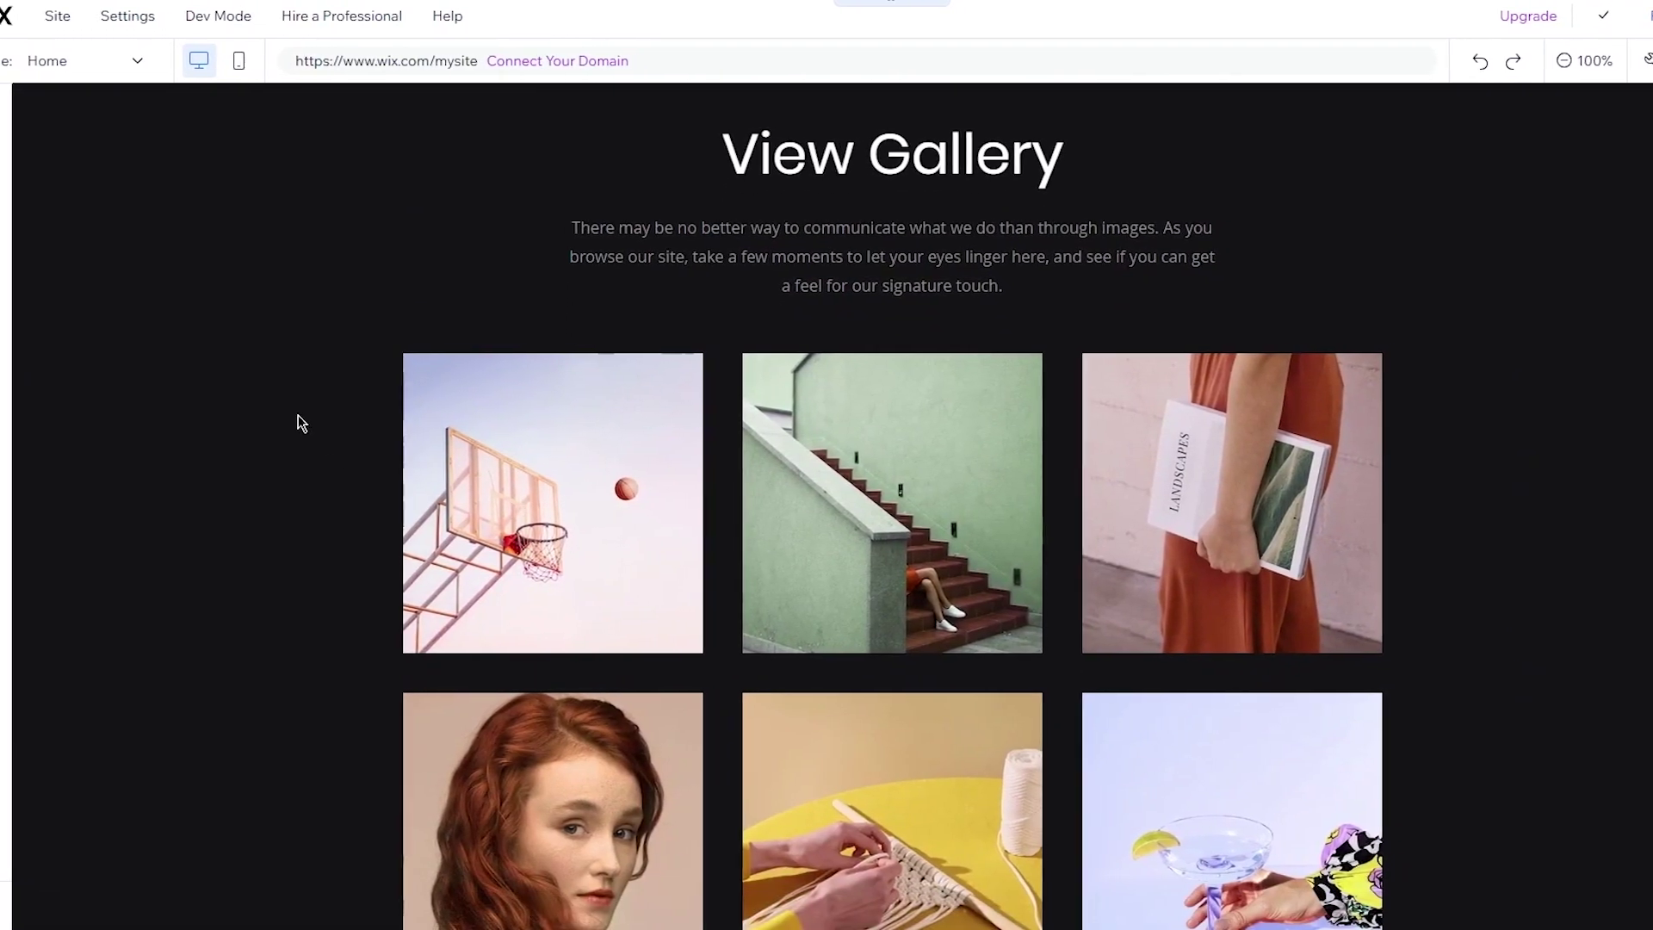
pyautogui.scroll(-3, 271, 422)
pyautogui.scroll(-8, 561, 332)
pyautogui.scroll(12, 561, 332)
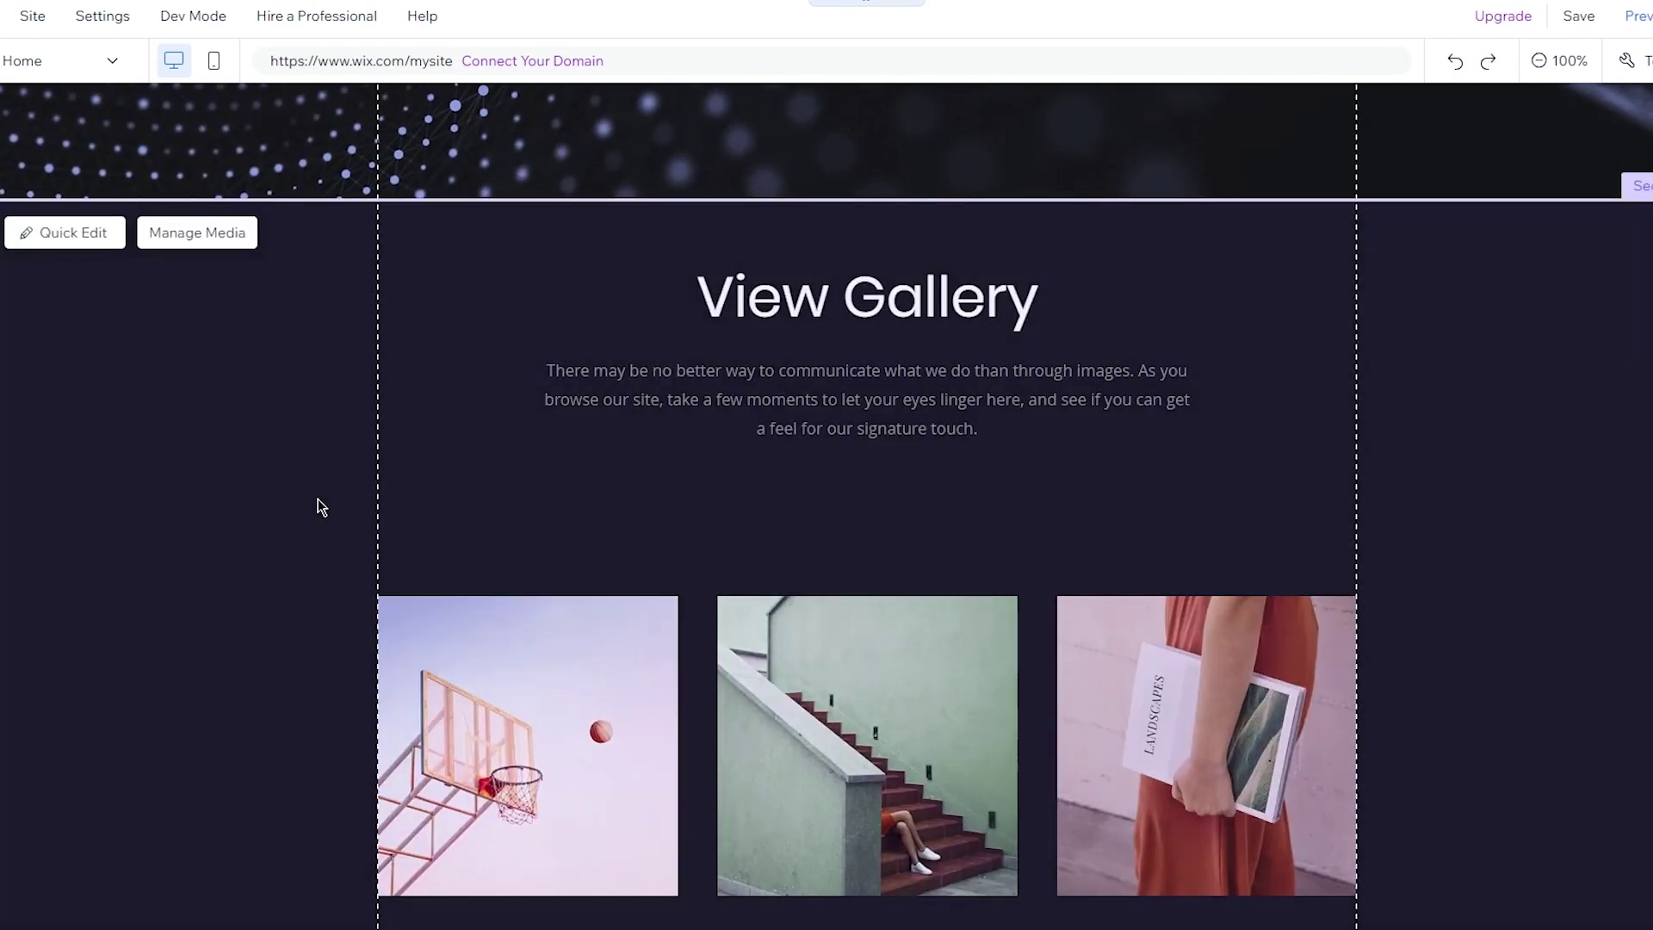
pyautogui.scroll(-6, 318, 503)
pyautogui.scroll(-1, 511, 312)
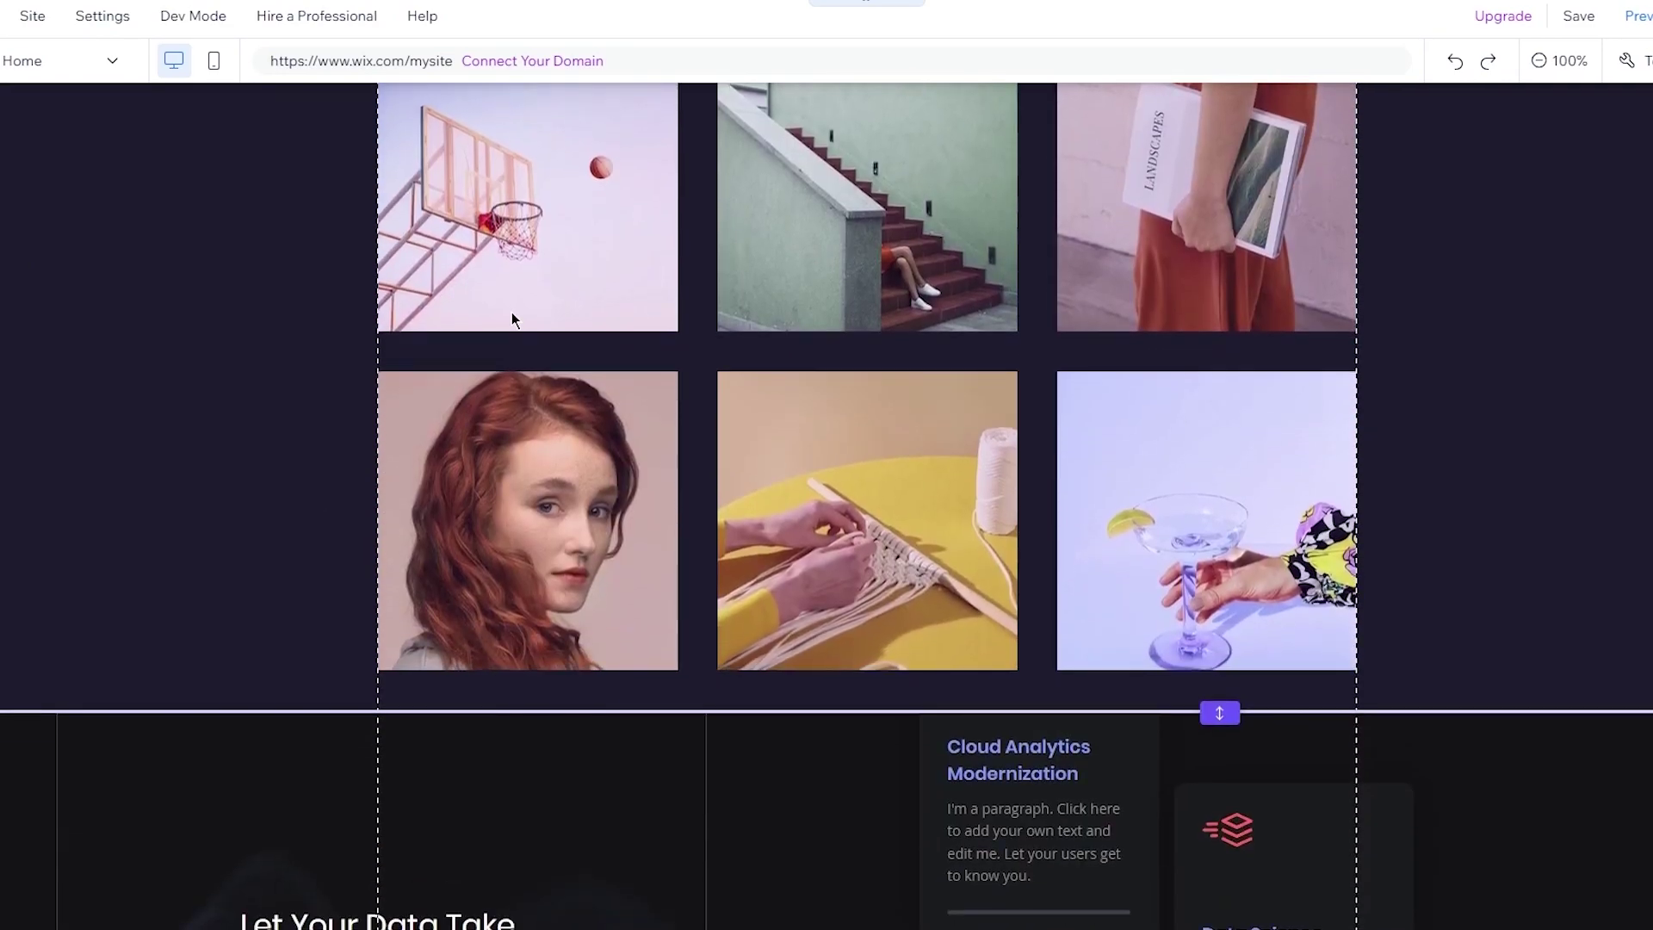
pyautogui.scroll(2, 511, 312)
pyautogui.scroll(-6, 511, 312)
pyautogui.scroll(10, 512, 311)
pyautogui.scroll(4, 511, 311)
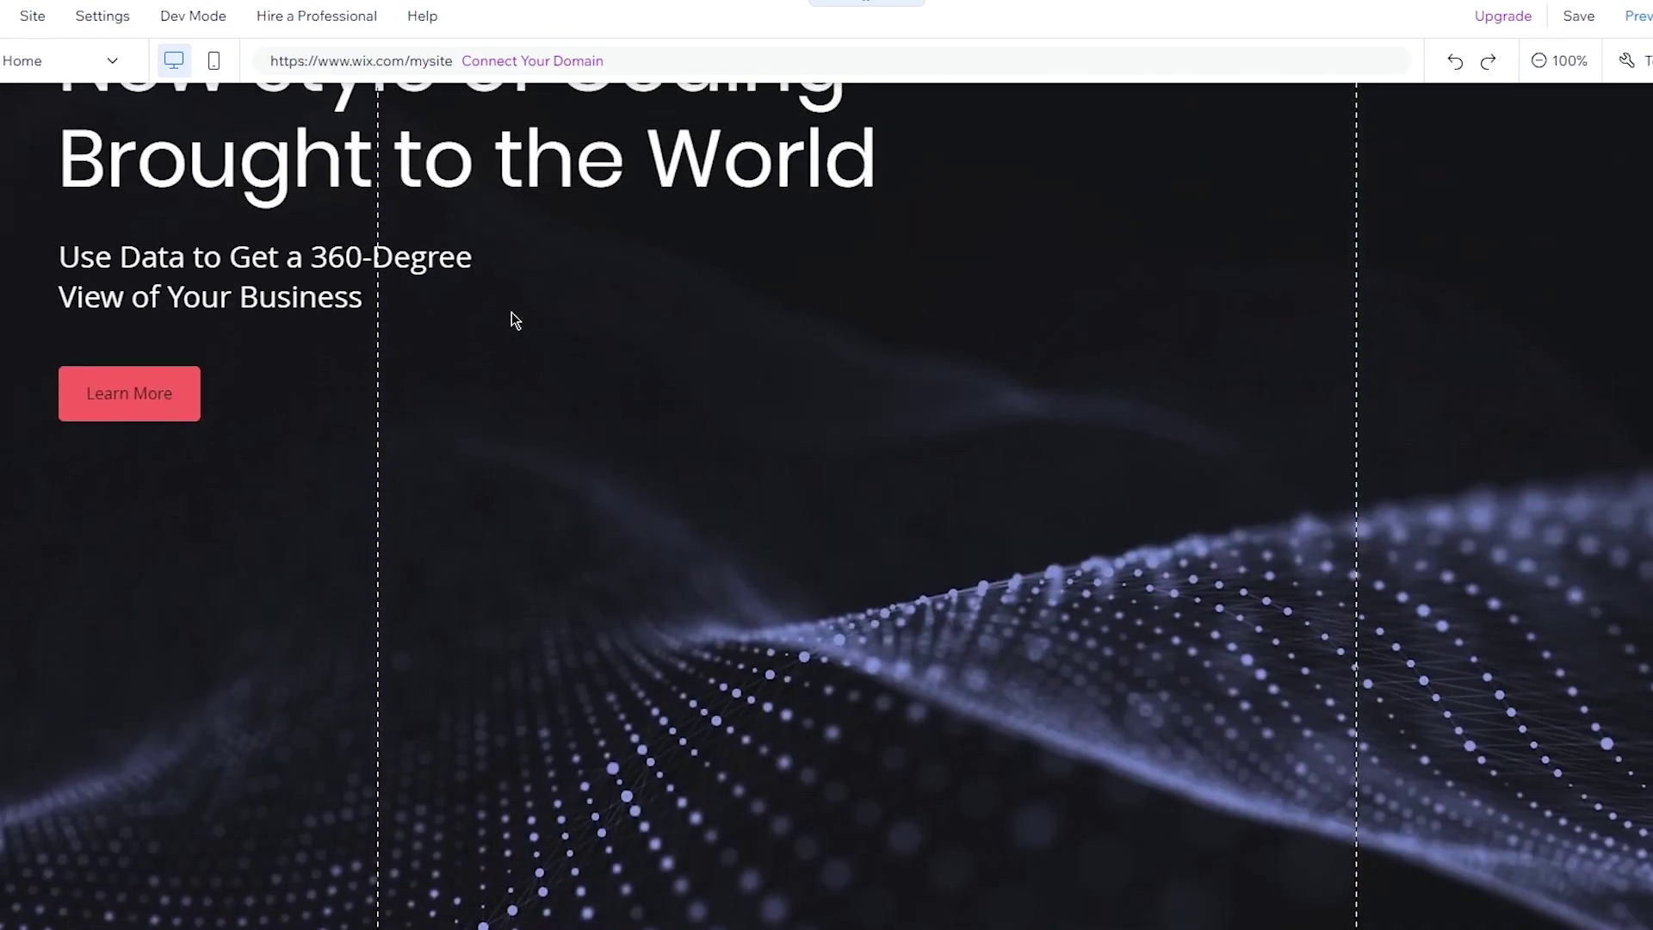
pyautogui.scroll(-8, 512, 312)
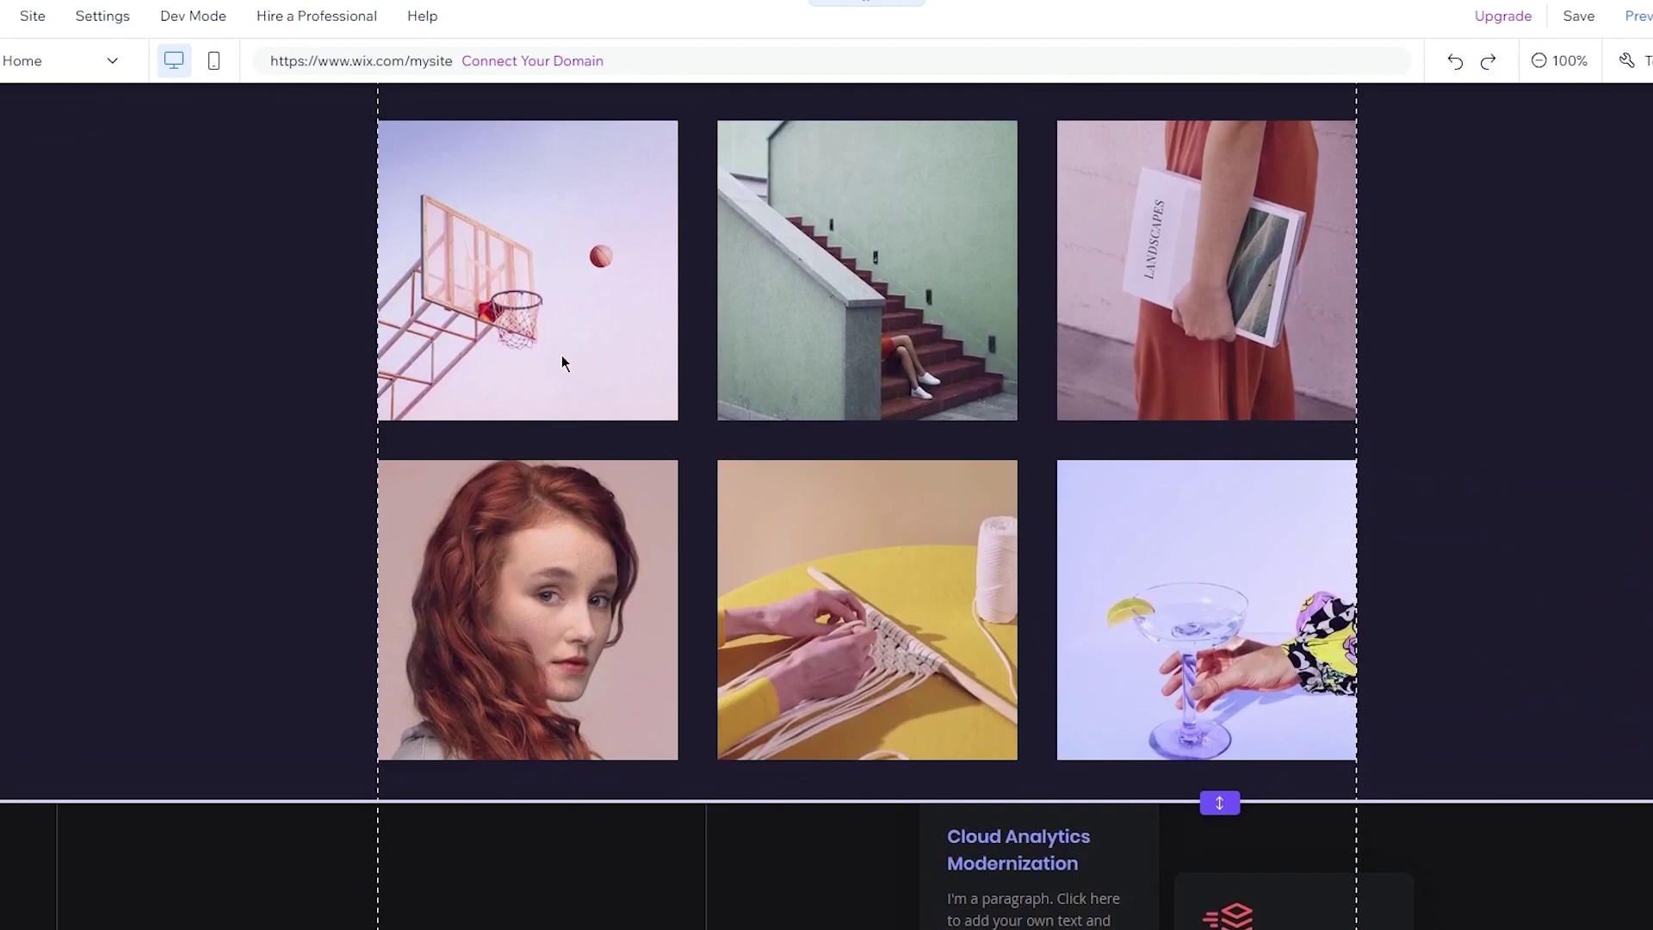
pyautogui.scroll(3, 565, 224)
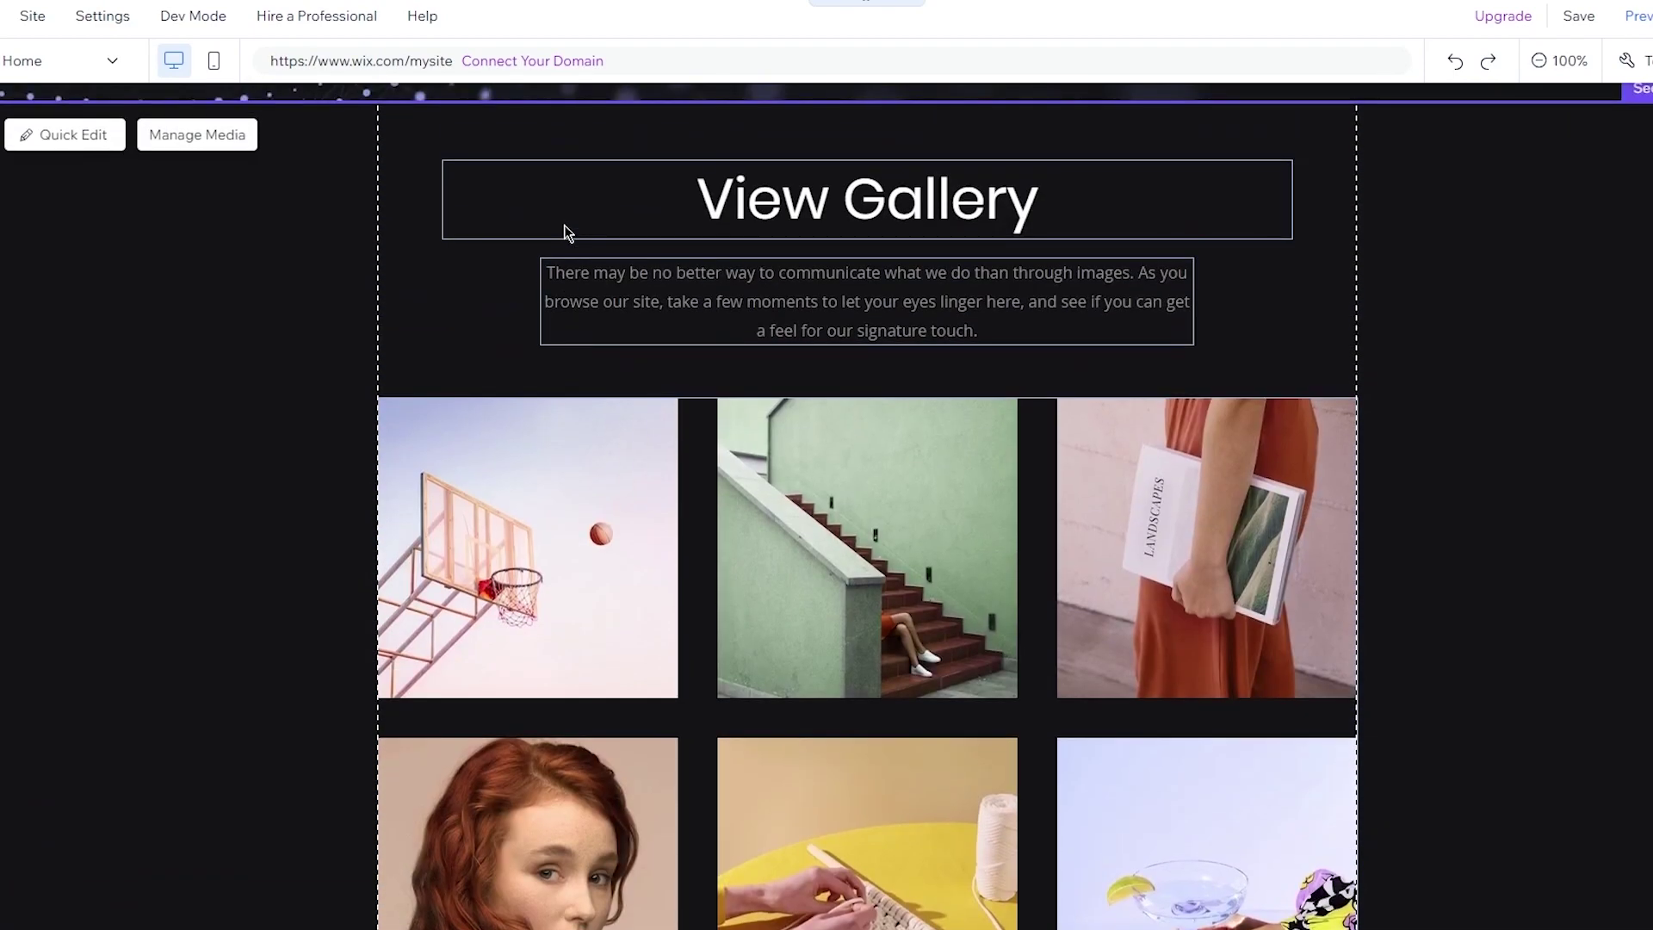
# Delete all the placeholder images from the View Gallery section's Pro Gallery.
pyautogui.click(202, 157)
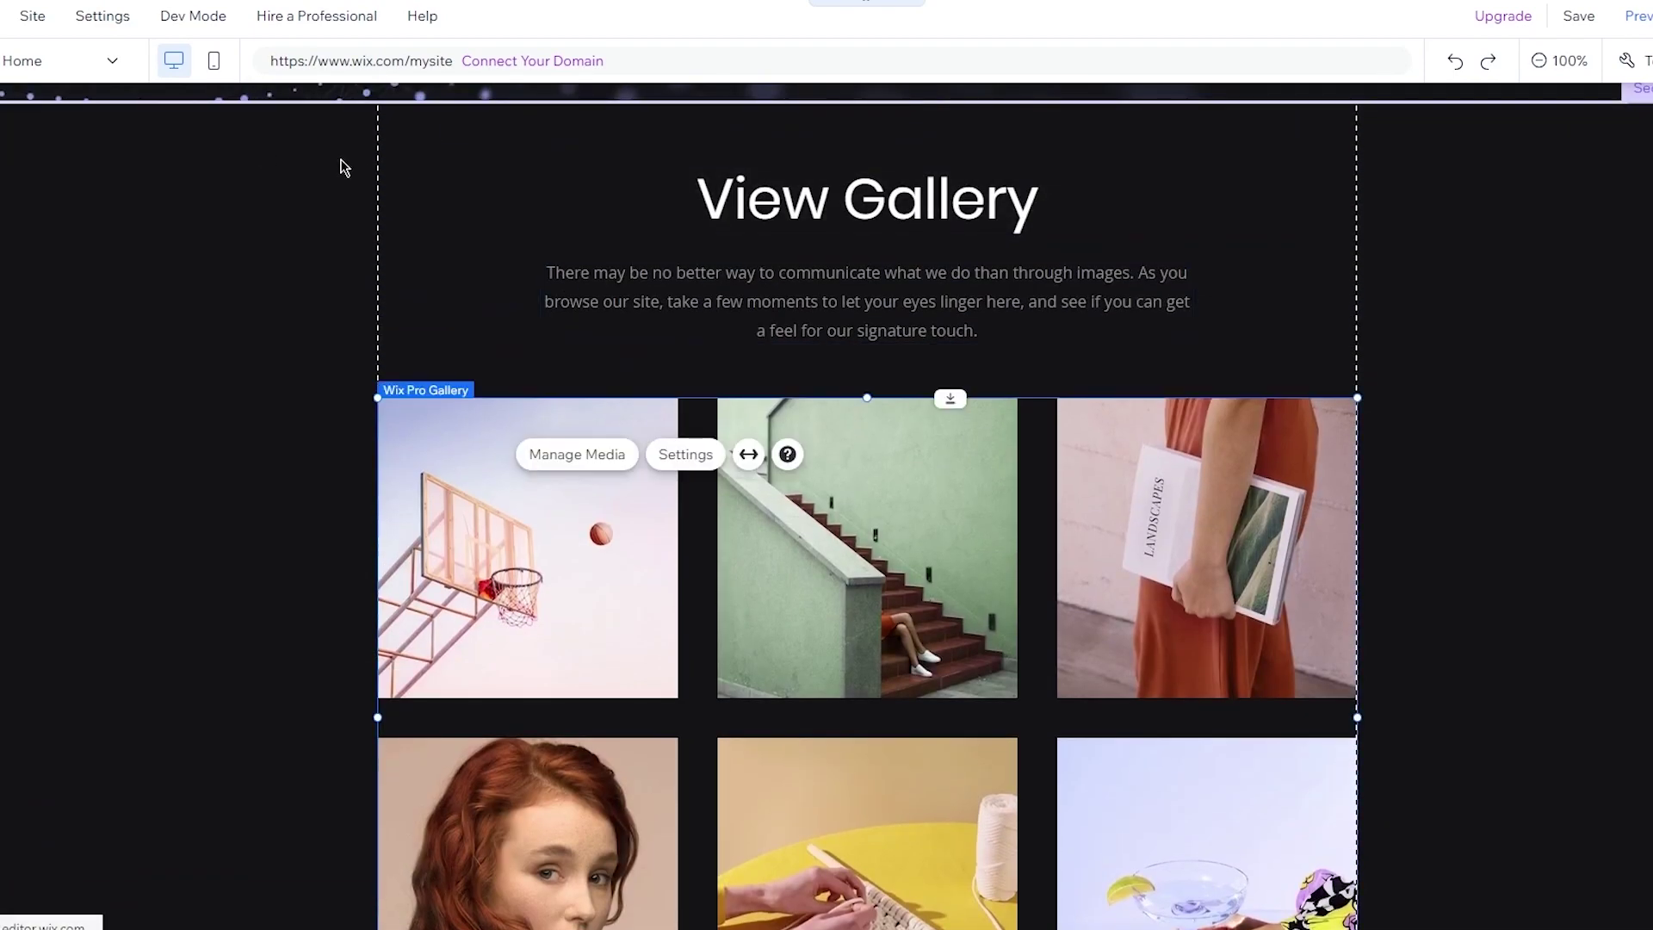
pyautogui.click(579, 454)
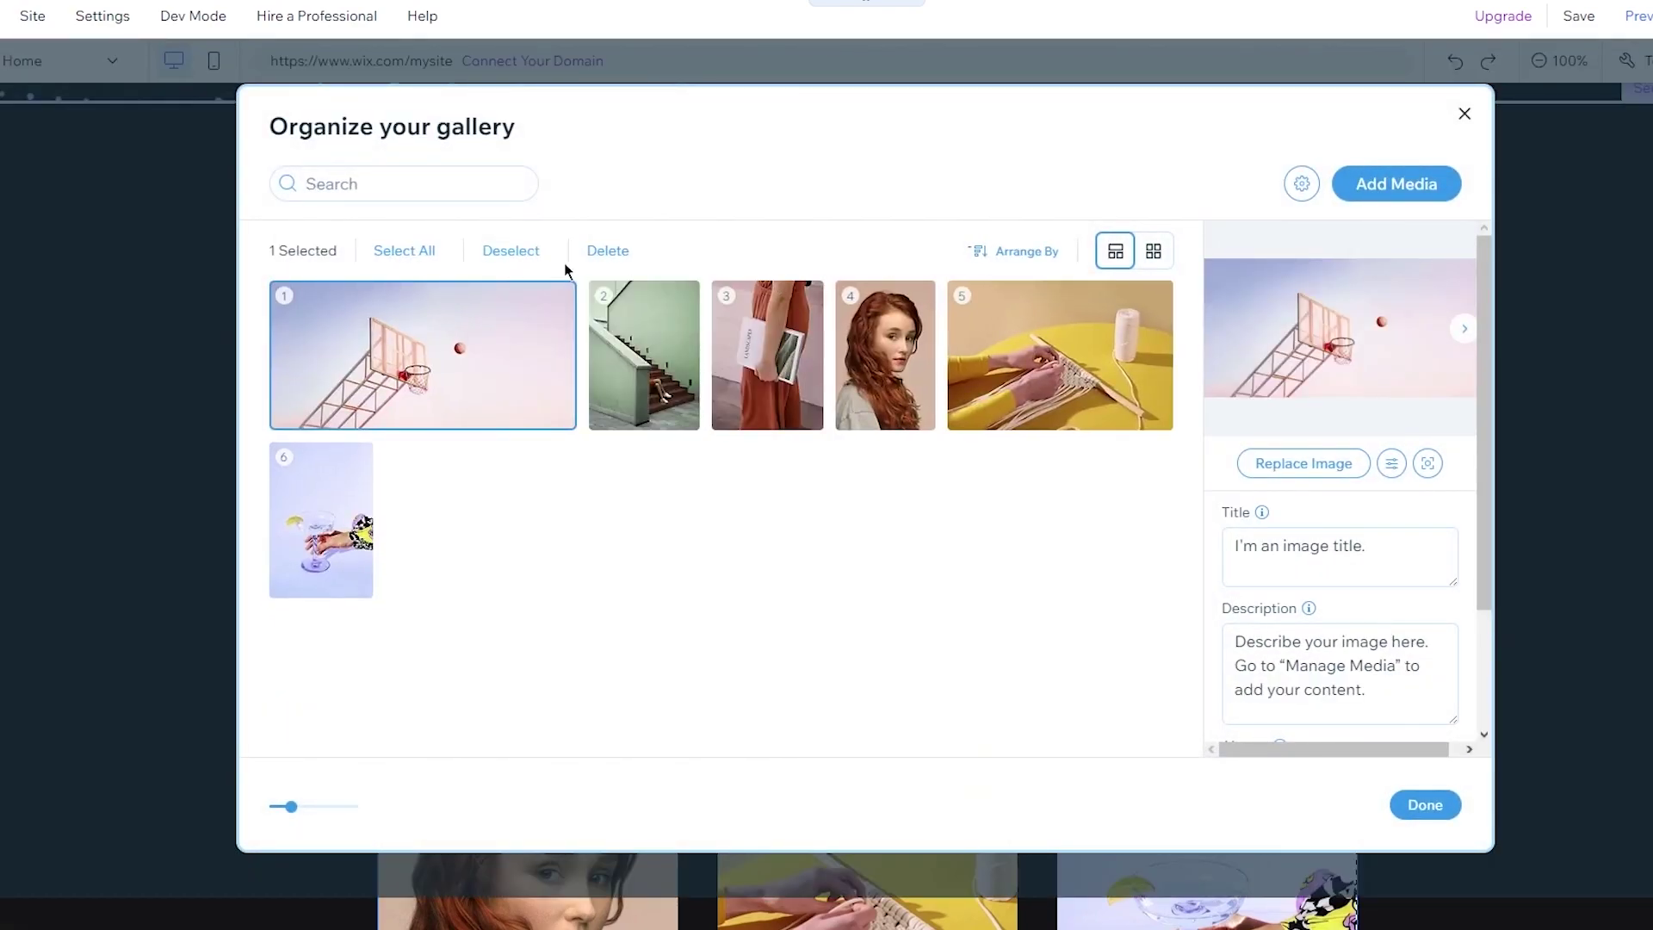
pyautogui.click(605, 252)
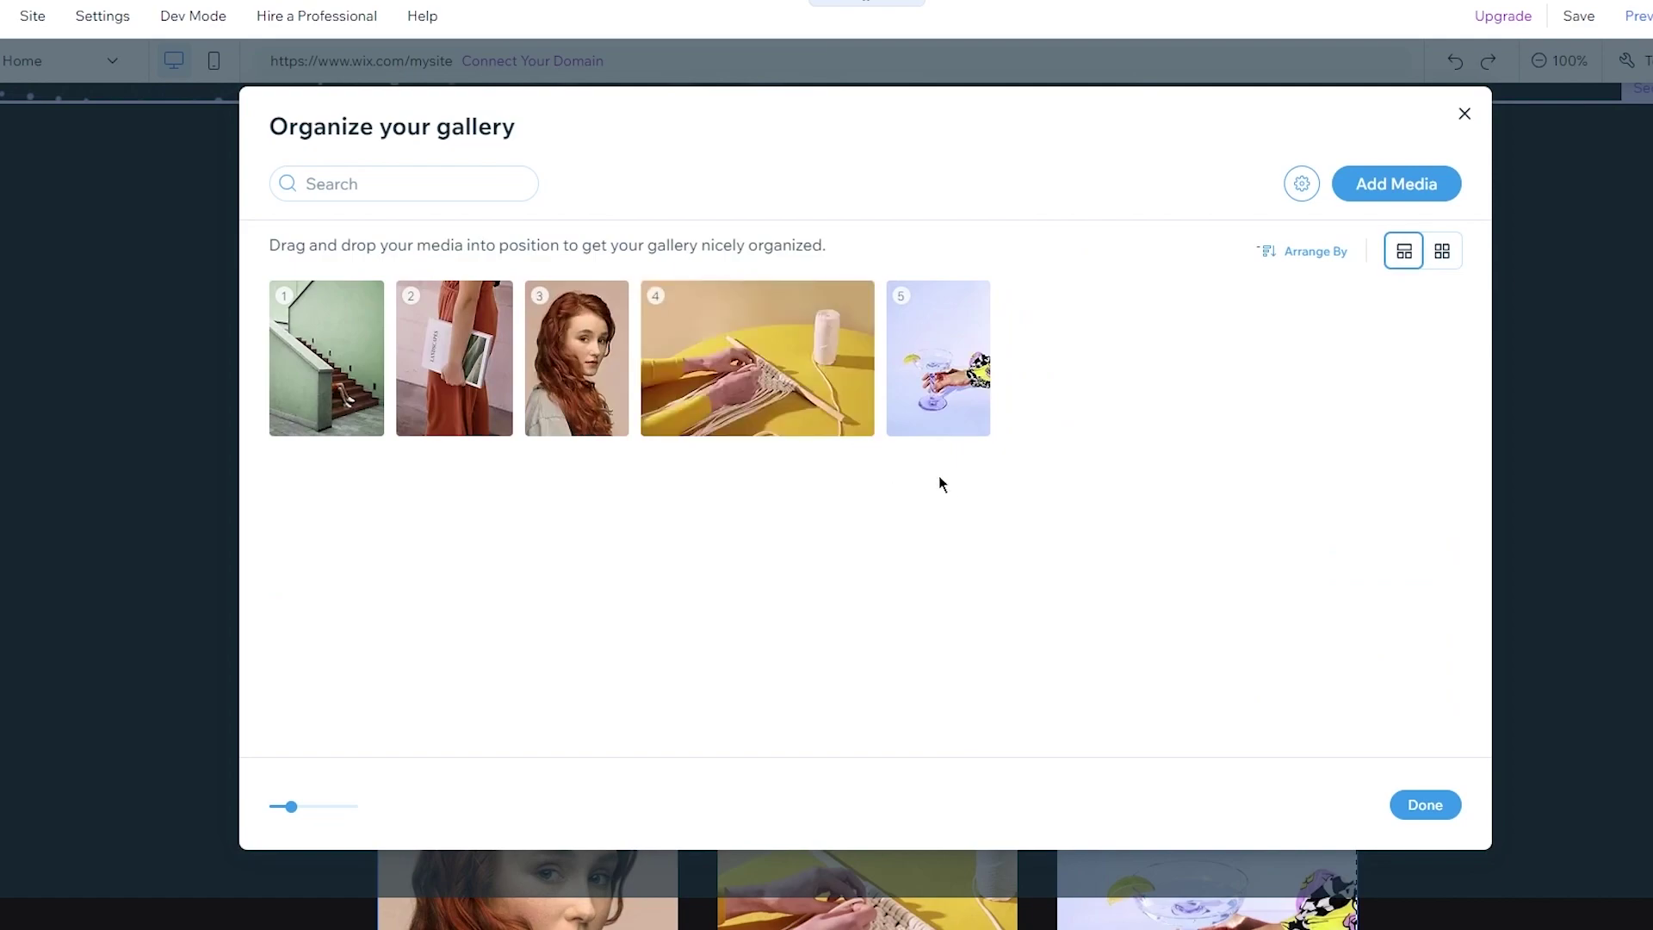
pyautogui.moveTo(259, 361); pyautogui.dragTo(985, 393)
pyautogui.click(694, 515)
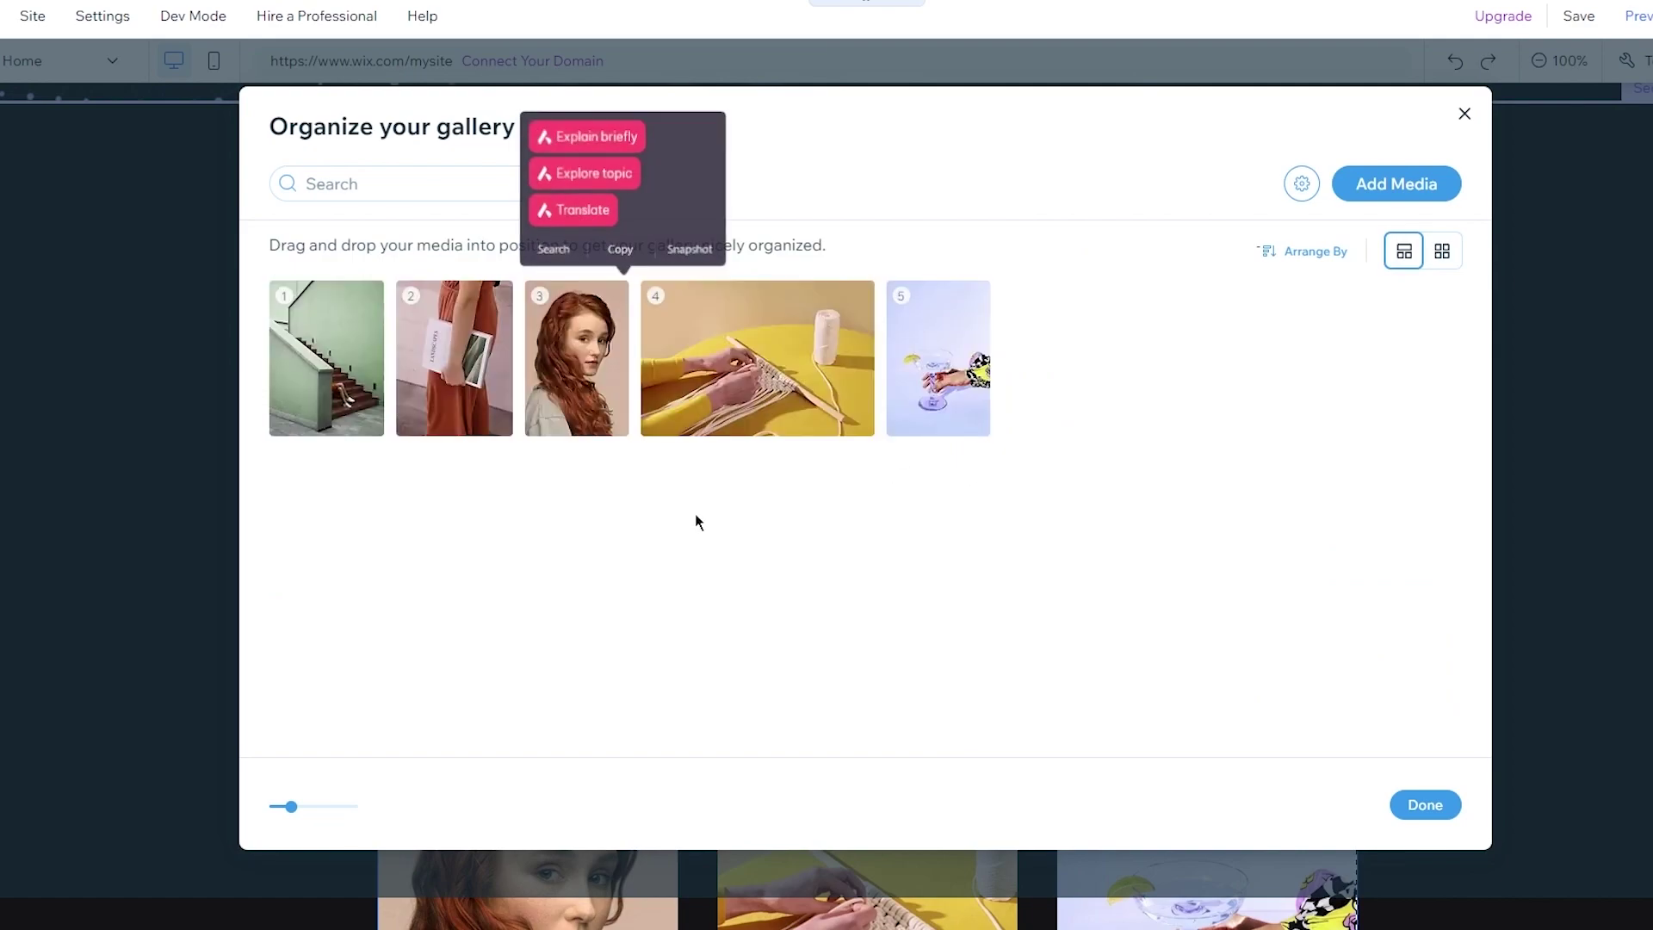
pyautogui.click(356, 396)
pyautogui.click(435, 250)
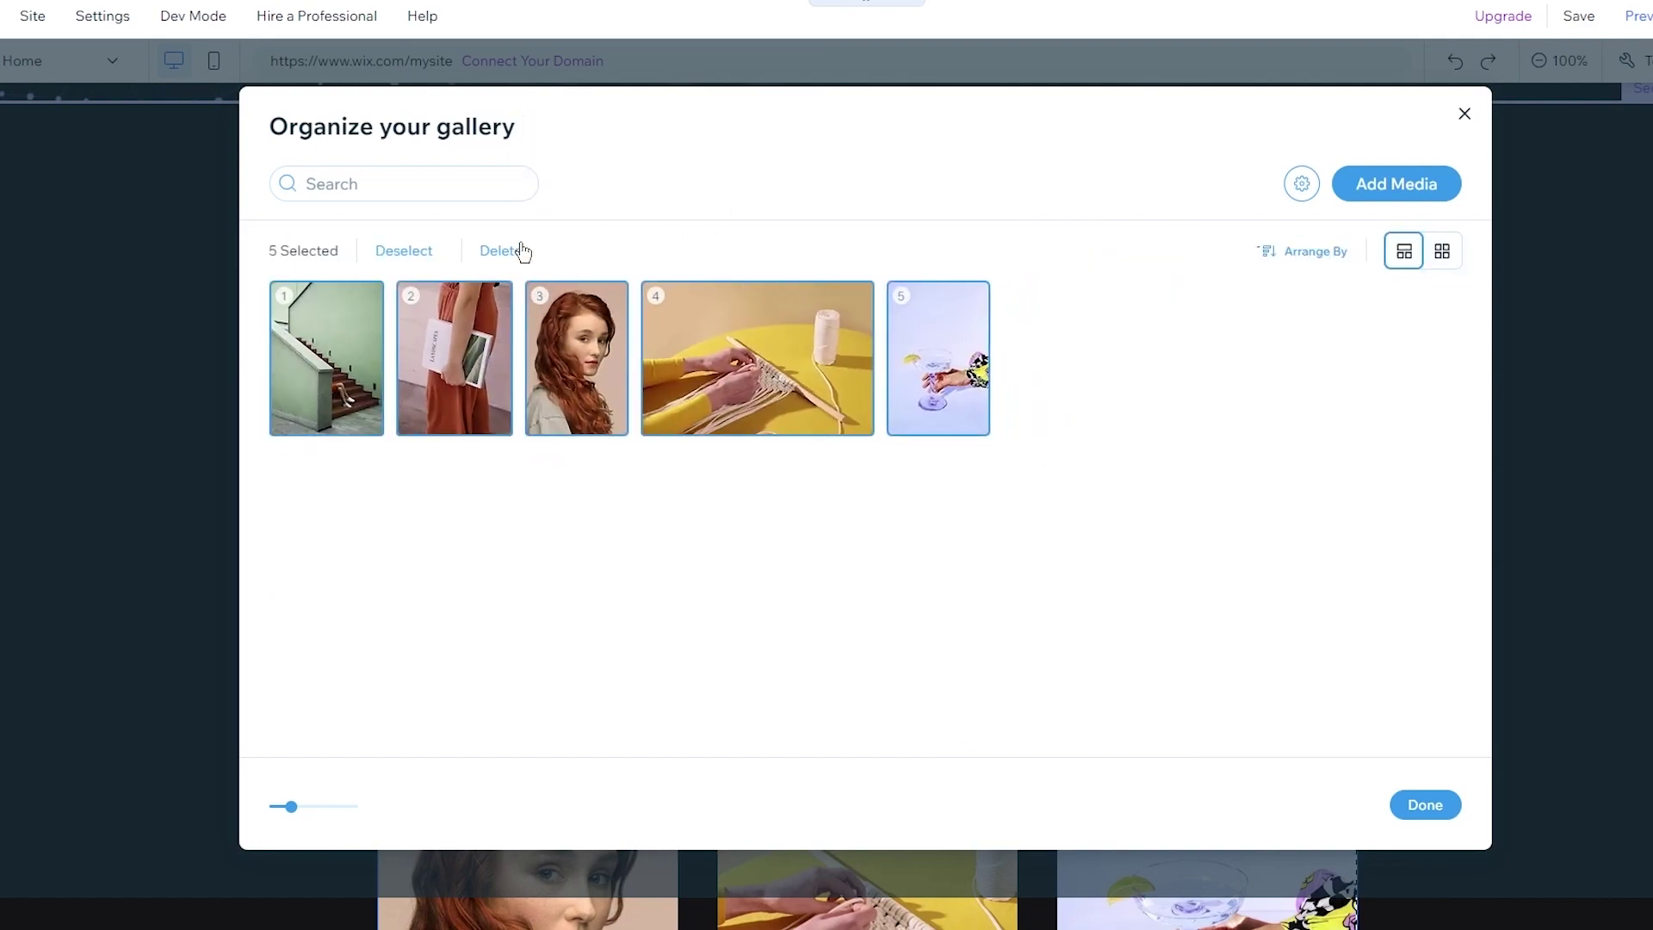
pyautogui.click(518, 251)
# Start adding images to the empty Pro Gallery and browse the media library to the Media from Wix collection.
pyautogui.click(869, 584)
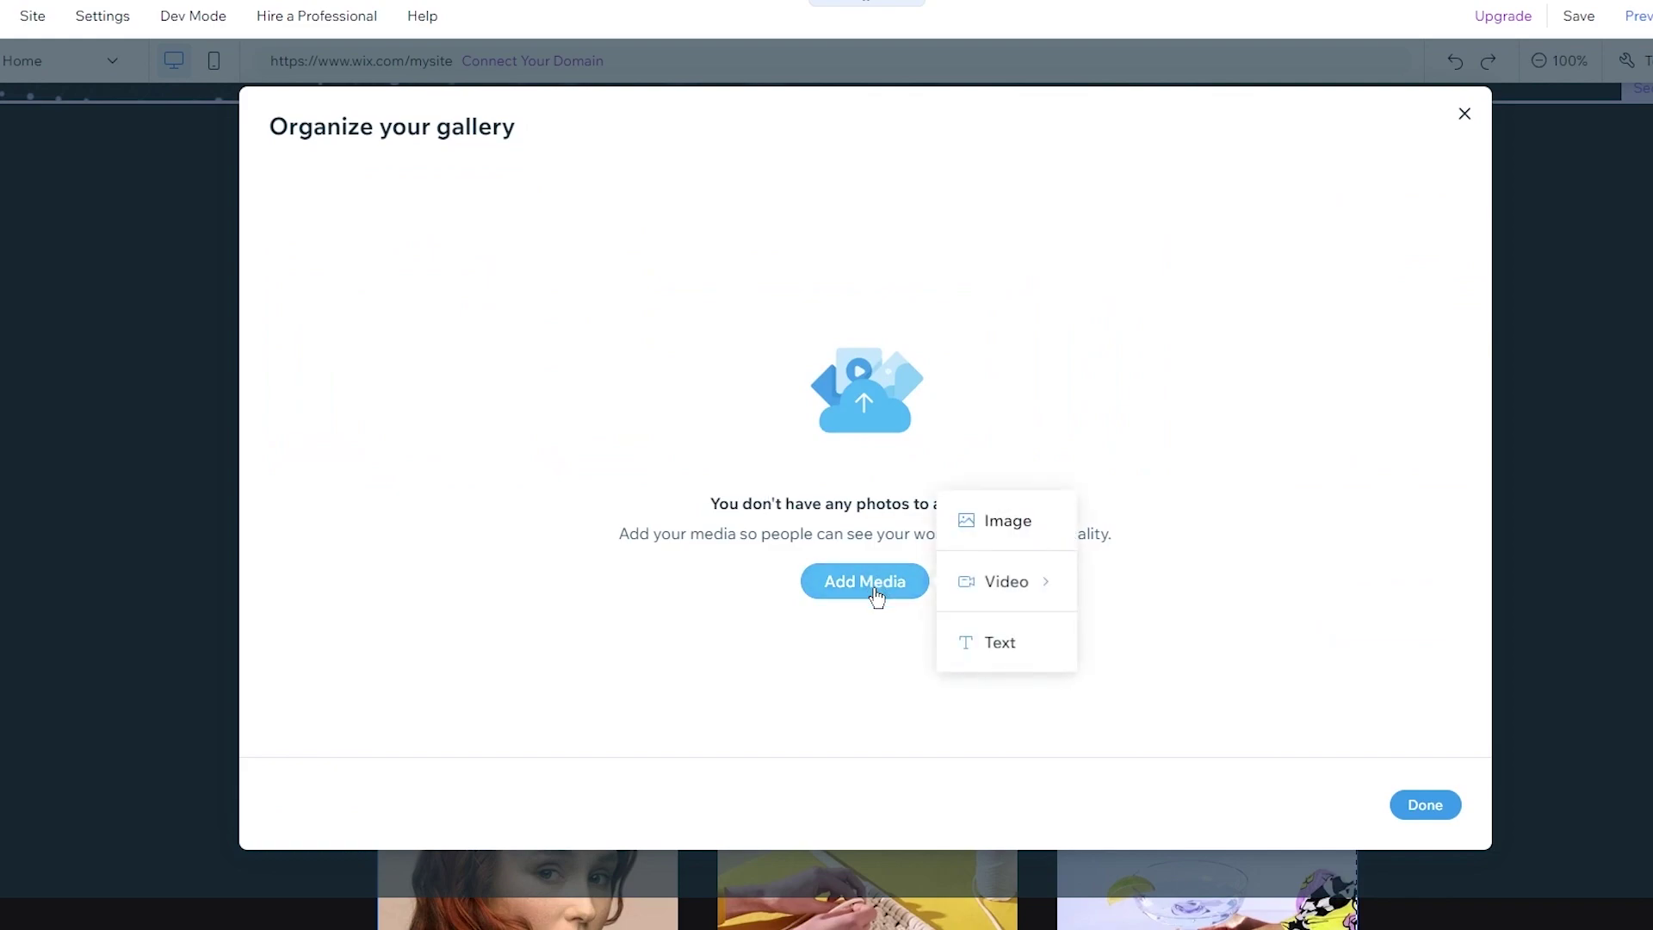
pyautogui.click(1006, 526)
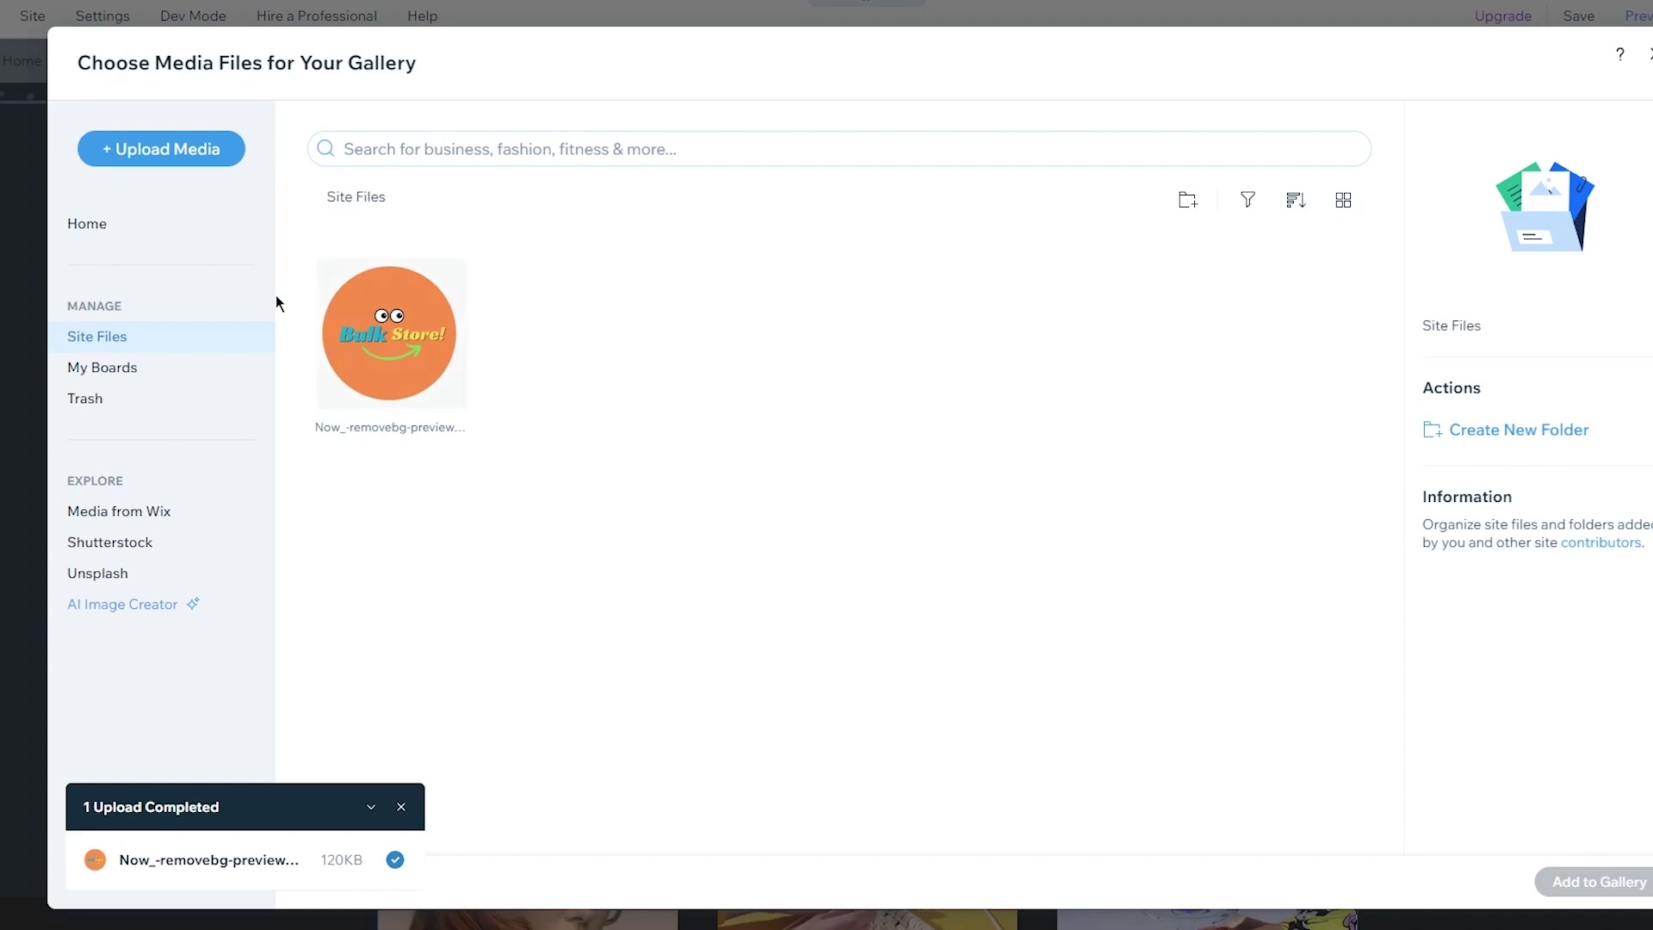
pyautogui.click(145, 227)
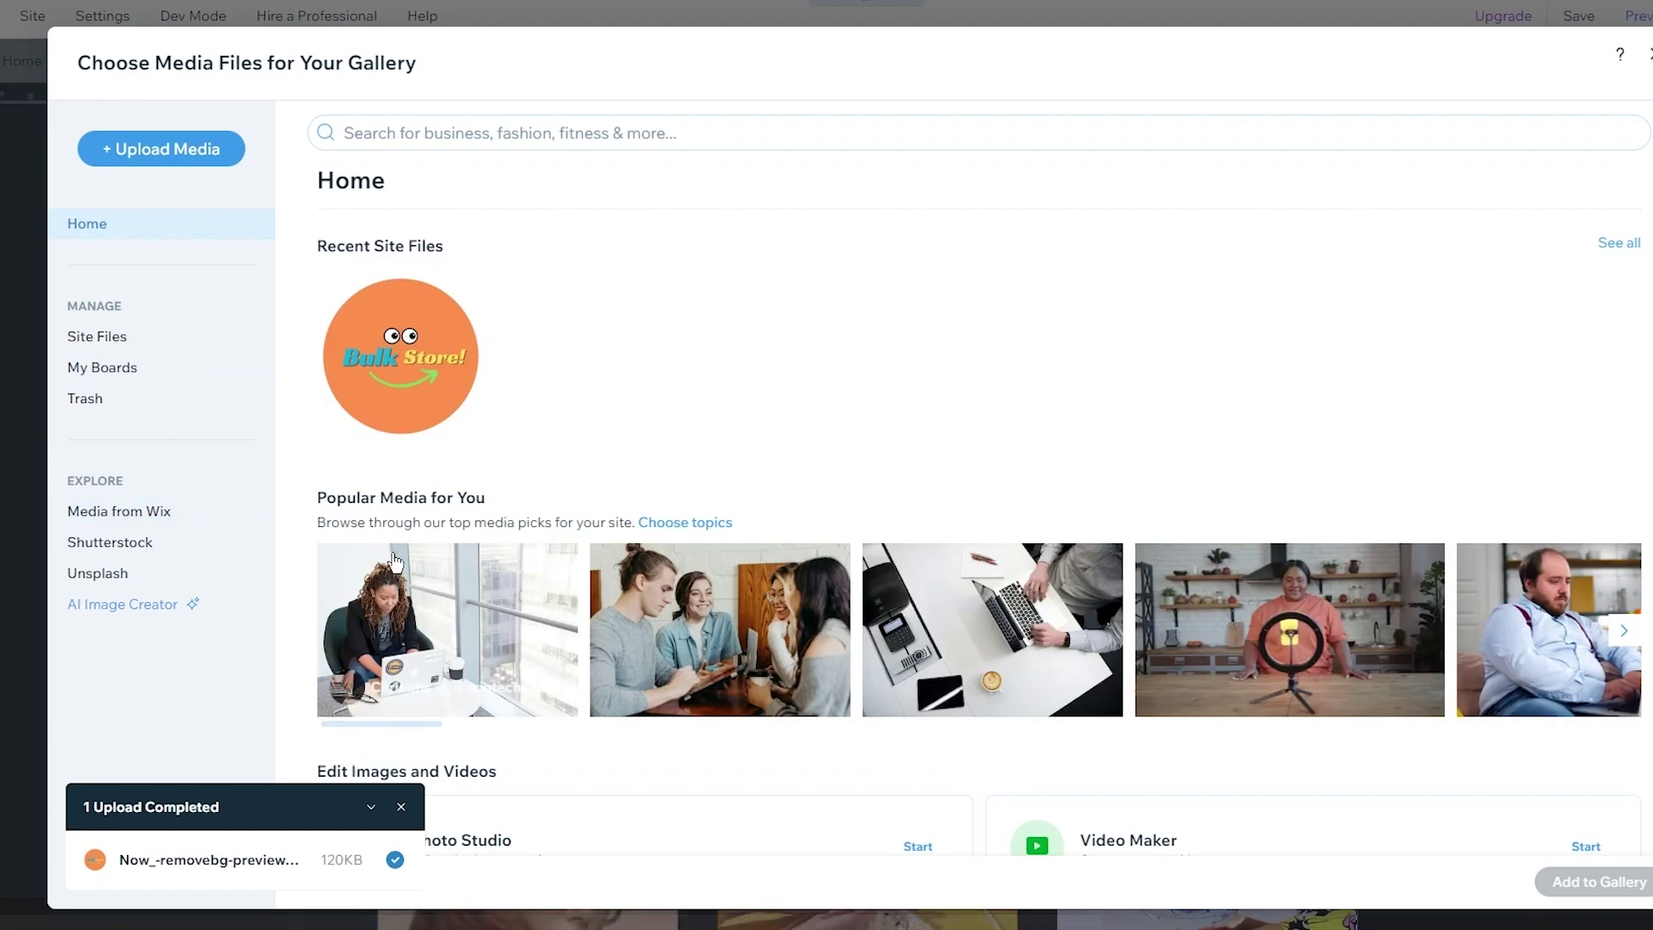
pyautogui.scroll(-4, 561, 559)
pyautogui.click(118, 513)
# Search the Media from Wix collection for "IT".
pyautogui.click(497, 146)
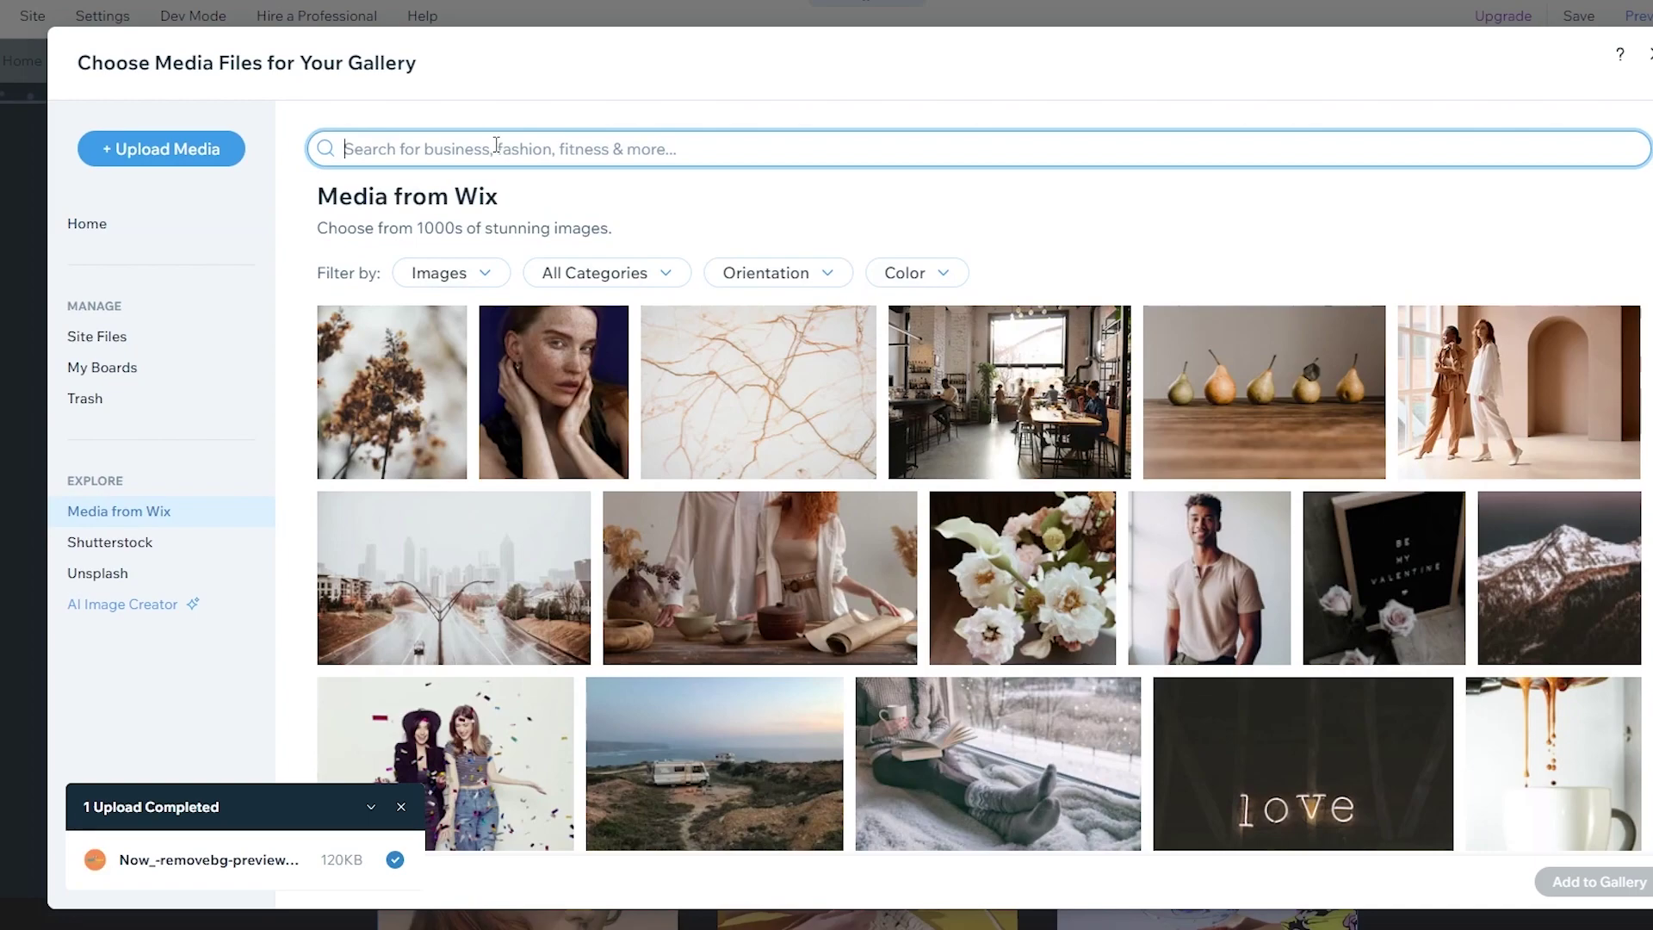
pyautogui.write('IT')
pyautogui.press('Return')
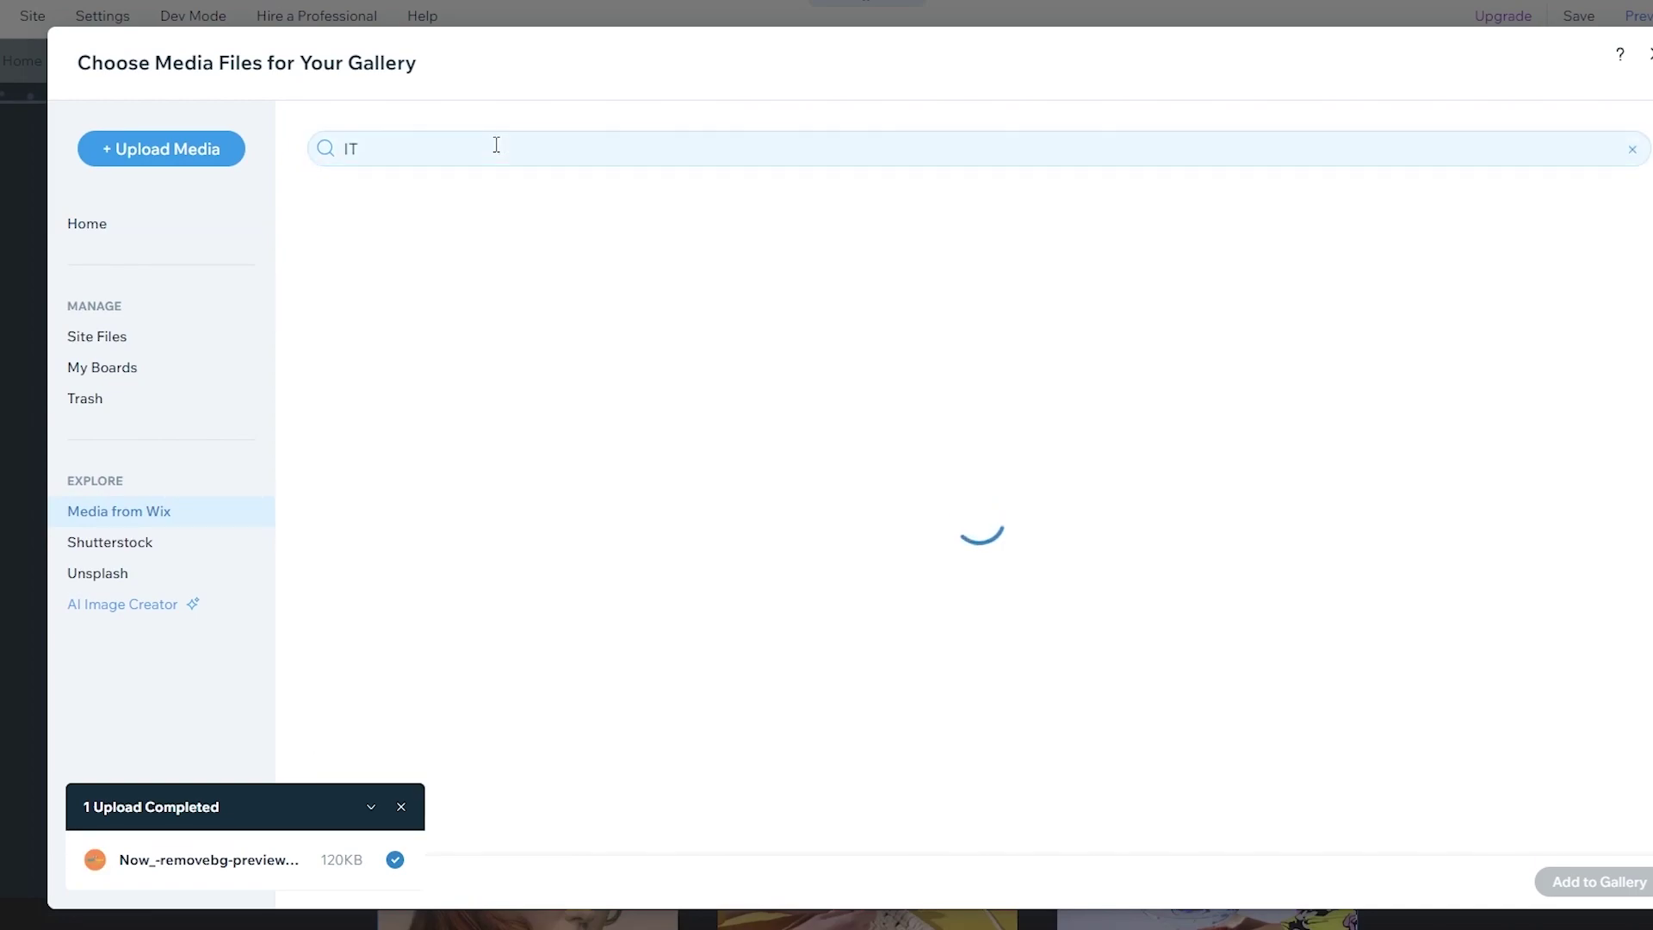
# Replace the image search term with "Technology" and run the search.
pyautogui.click(401, 149)
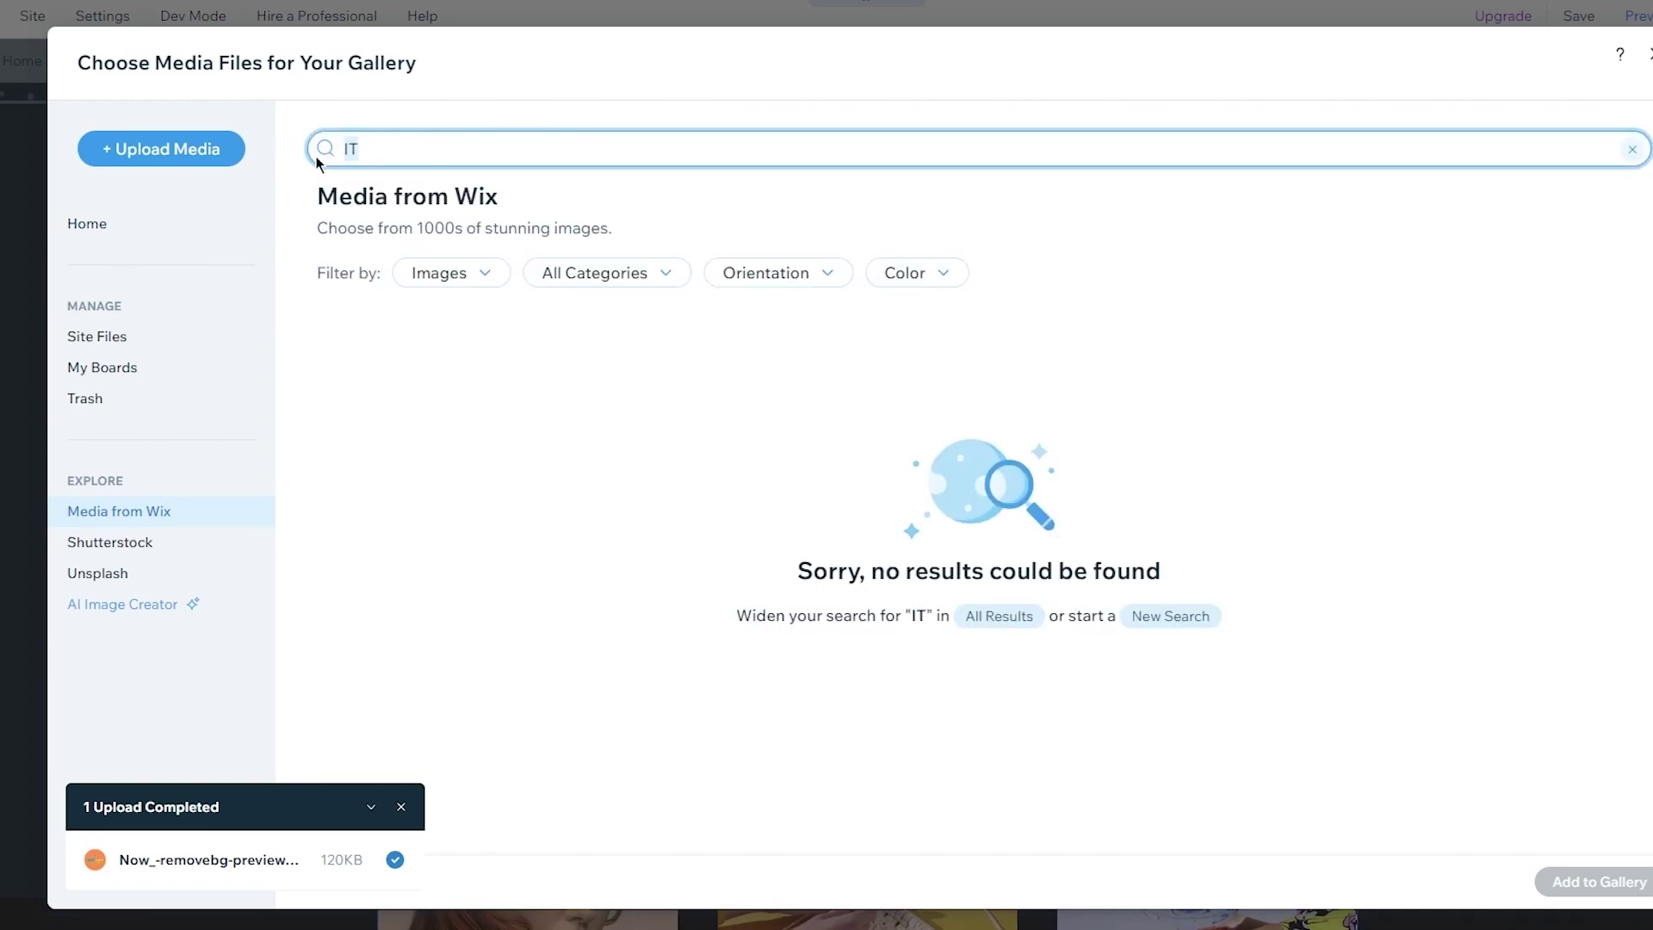
pyautogui.write('Technology')
pyautogui.press('Return')
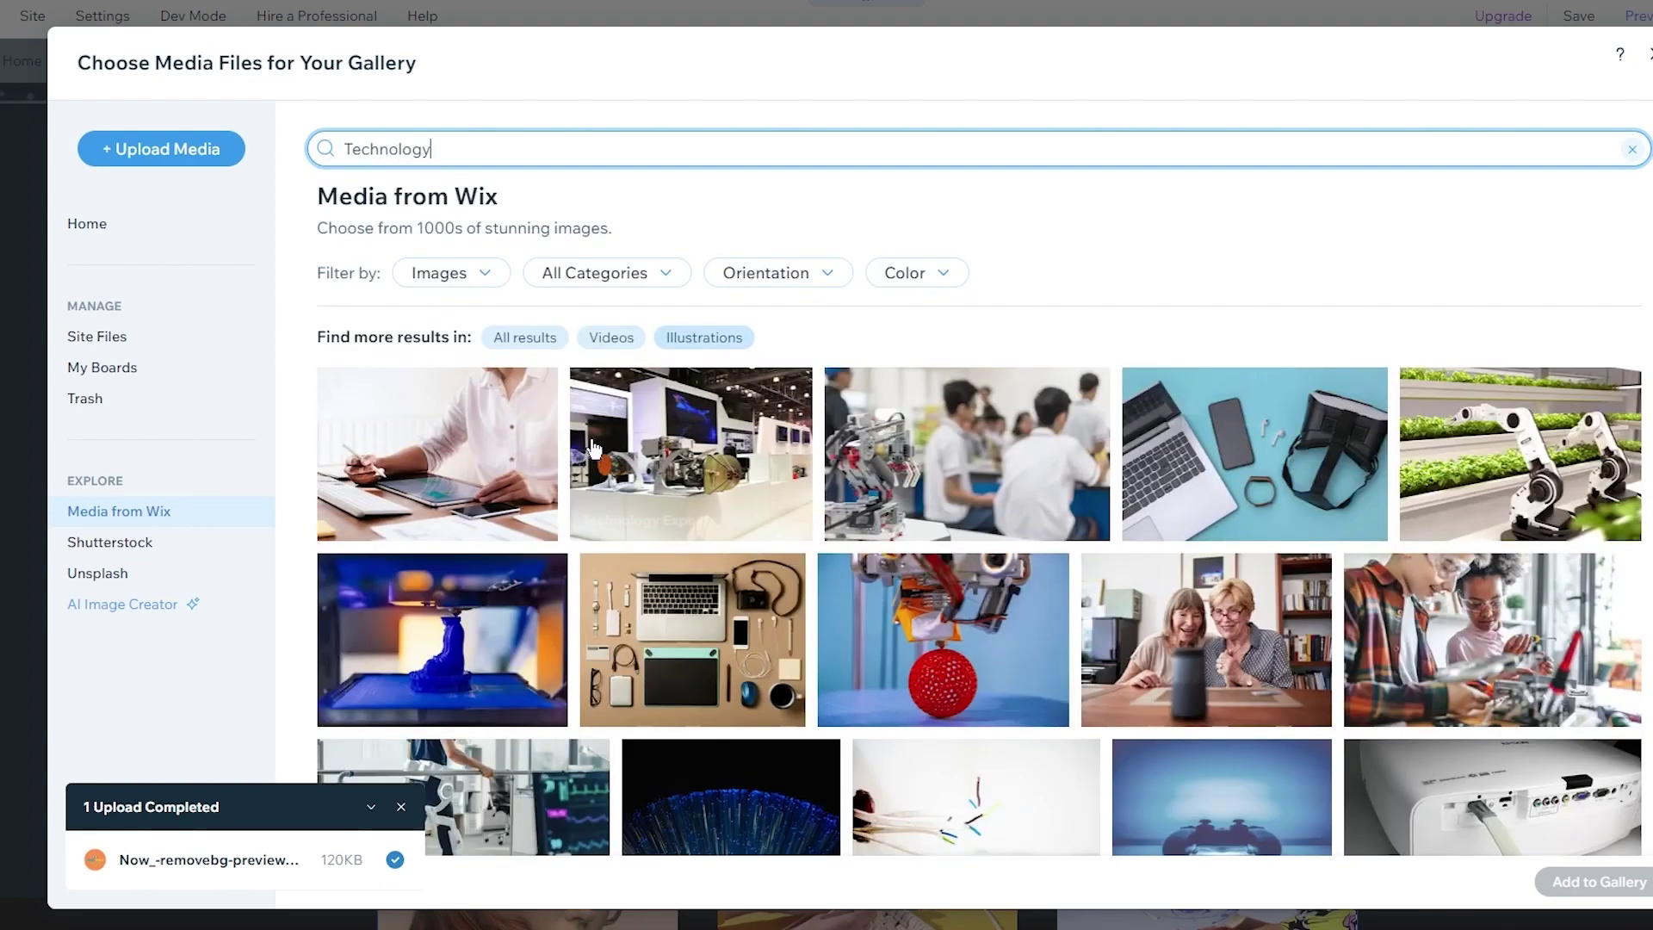
# Add the tablet, tech expo, red-ball robot, classroom robot, greenhouse robot arm and student electronics images to the gallery and finish organizing it.
pyautogui.click(480, 445)
pyautogui.click(788, 458)
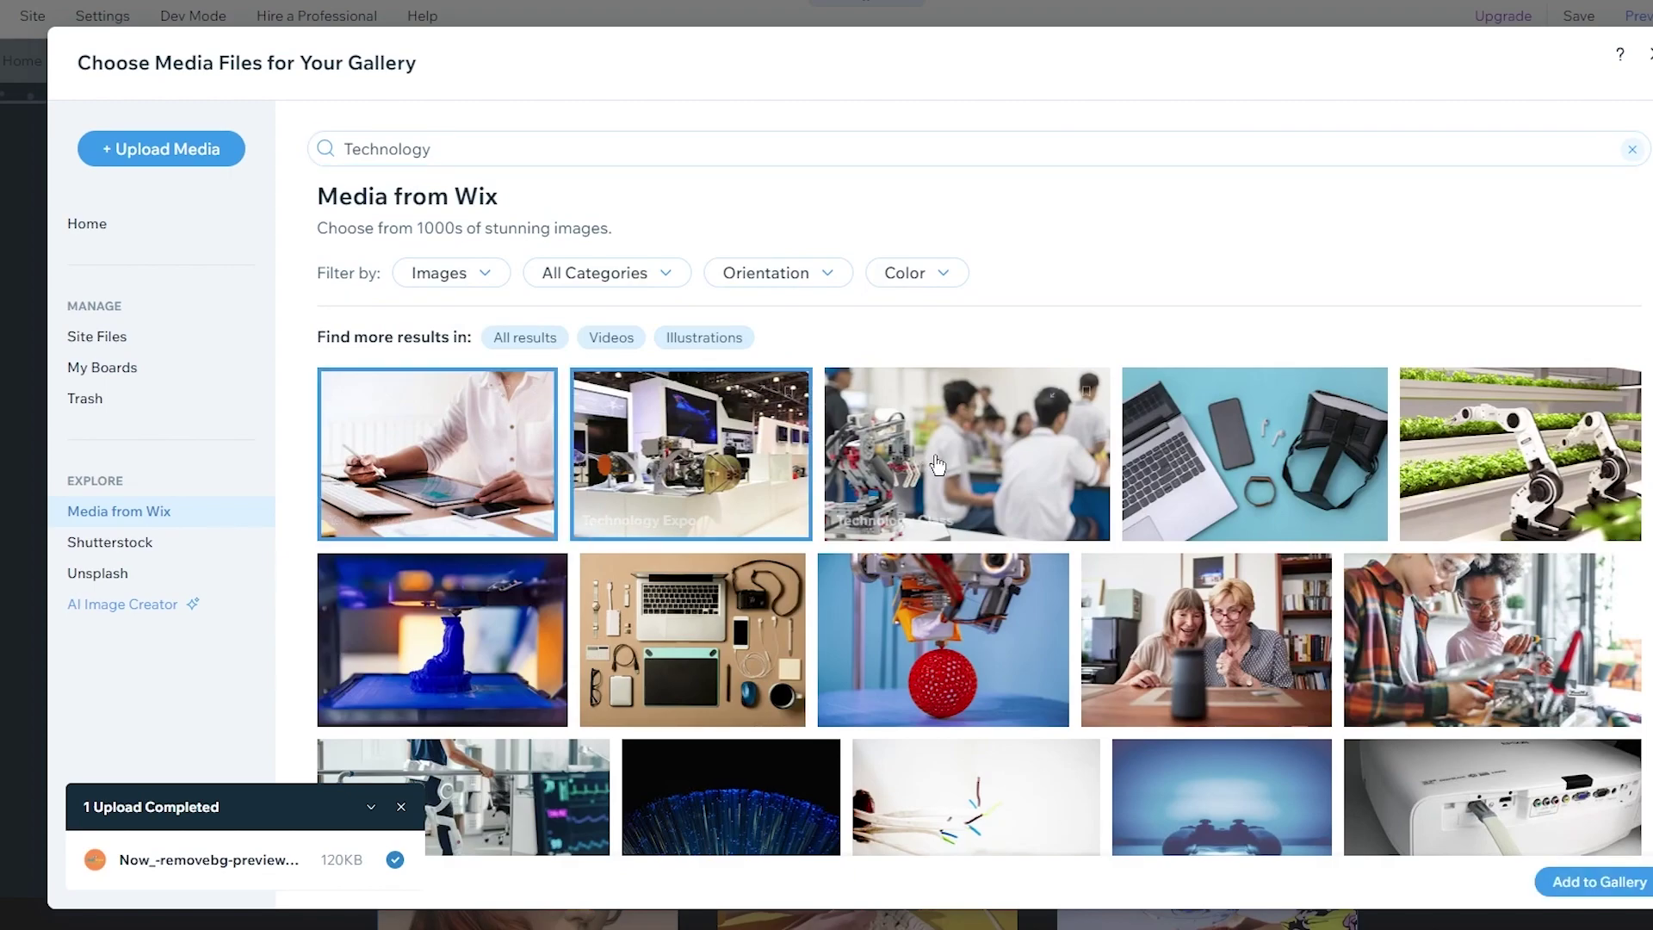
pyautogui.click(990, 620)
pyautogui.click(1016, 474)
pyautogui.click(1498, 483)
pyautogui.click(1486, 646)
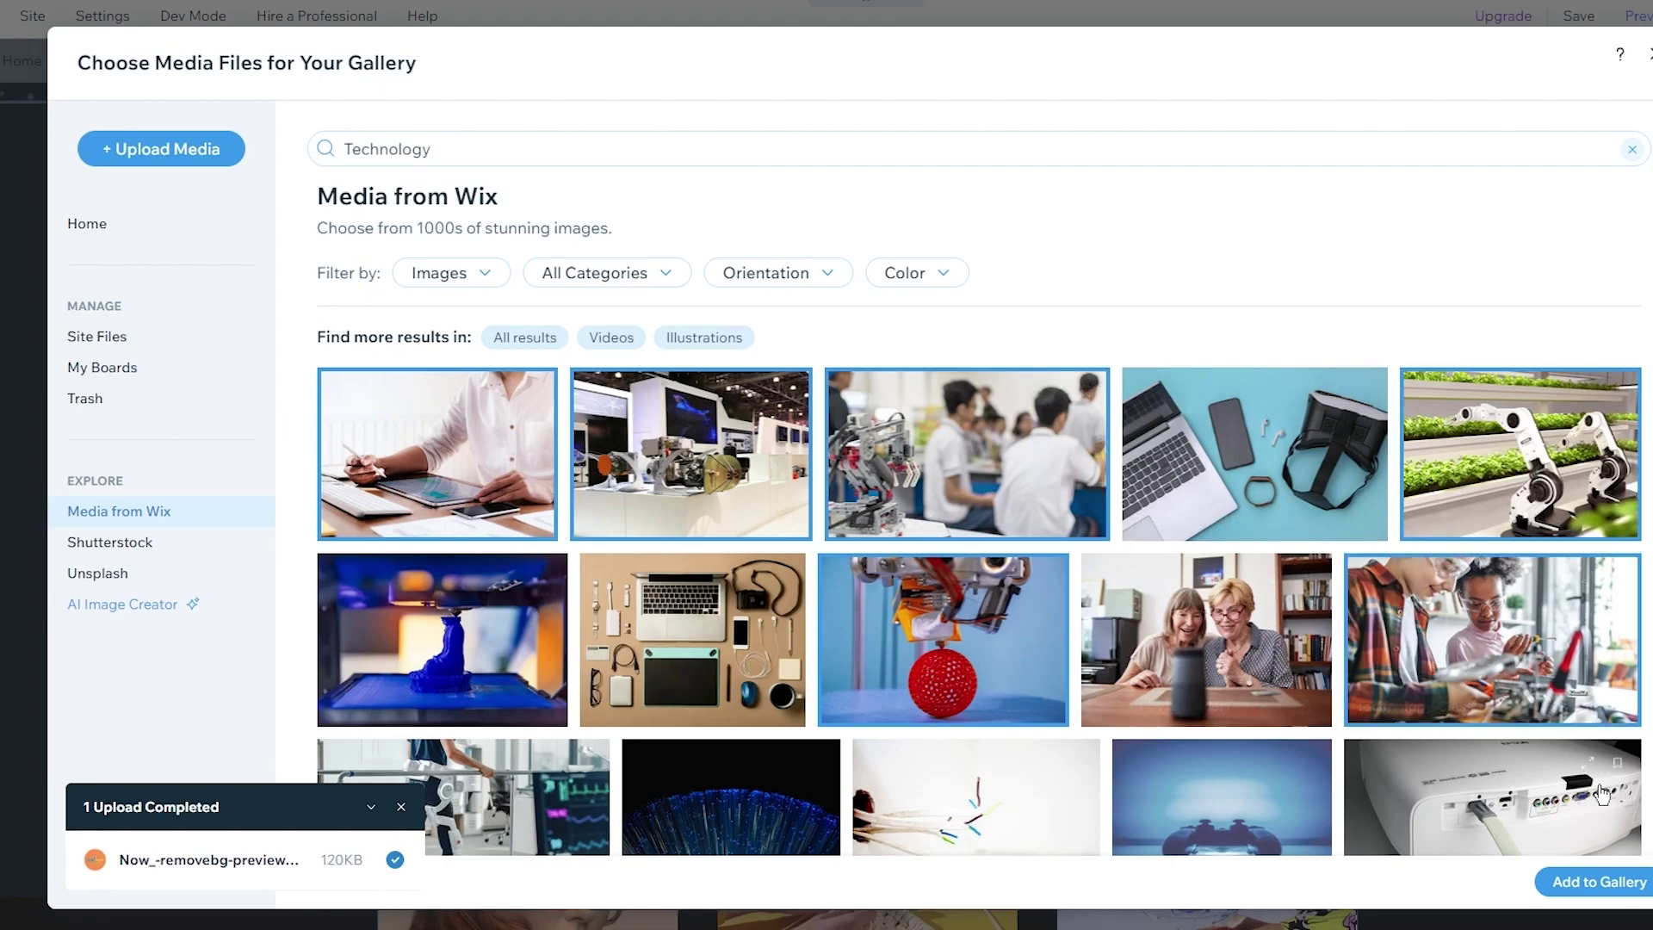
pyautogui.click(1571, 883)
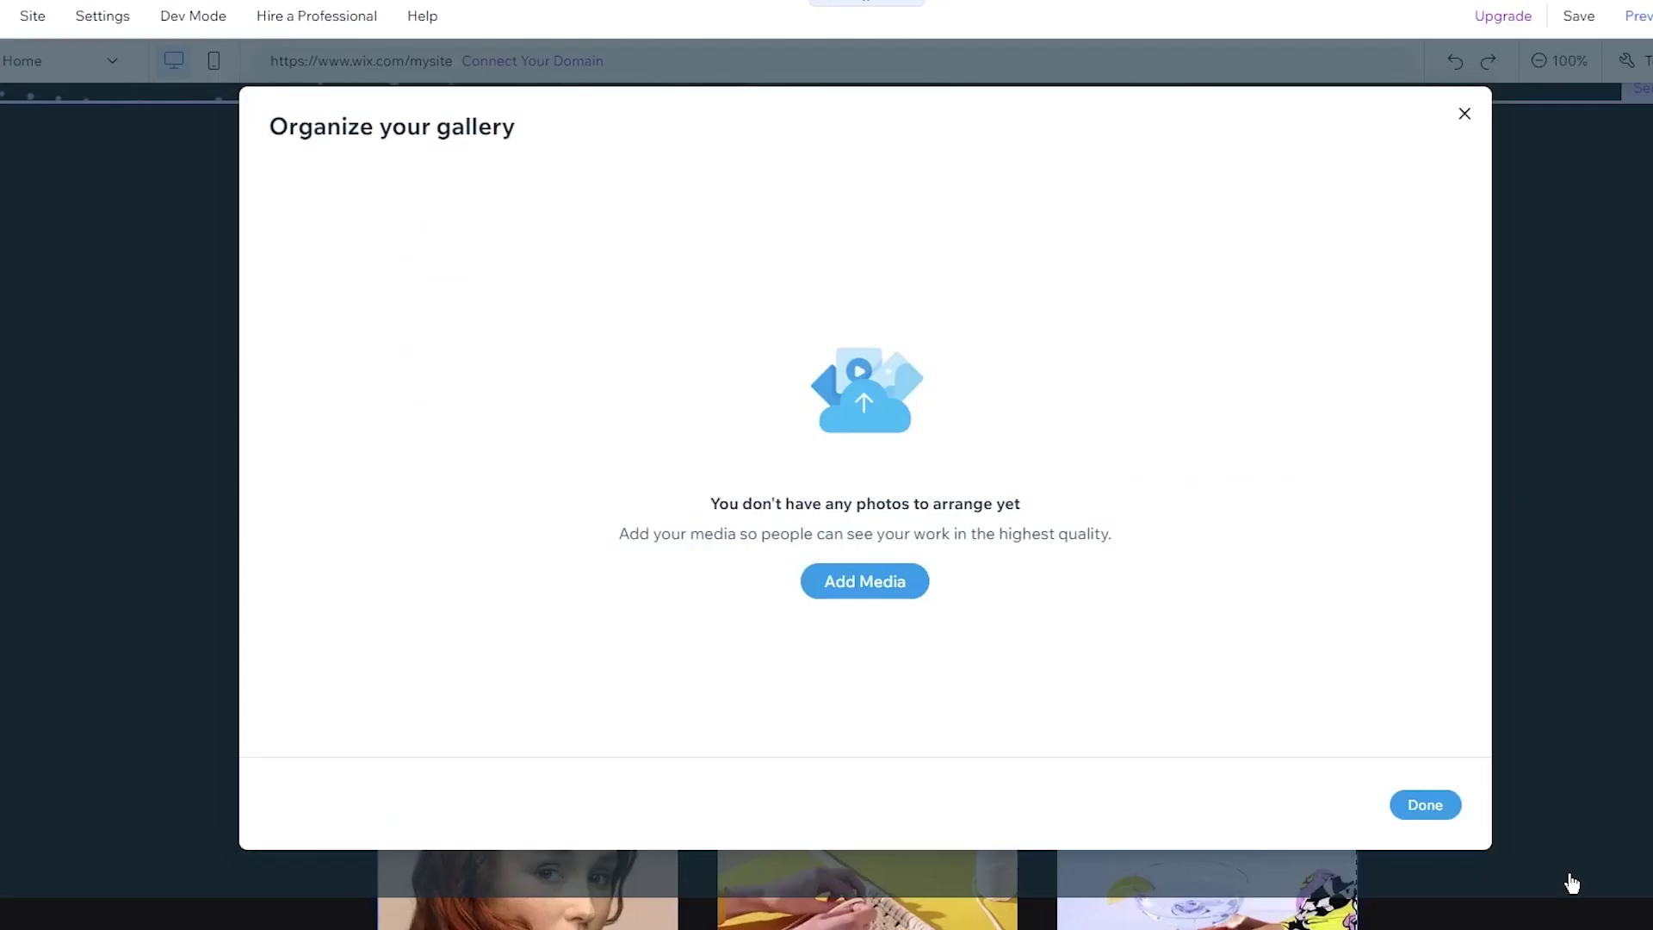
pyautogui.click(1424, 805)
# Examine the gallery's new images and how the section fits with the hero and the rest of the page.
pyautogui.scroll(-4, 541, 350)
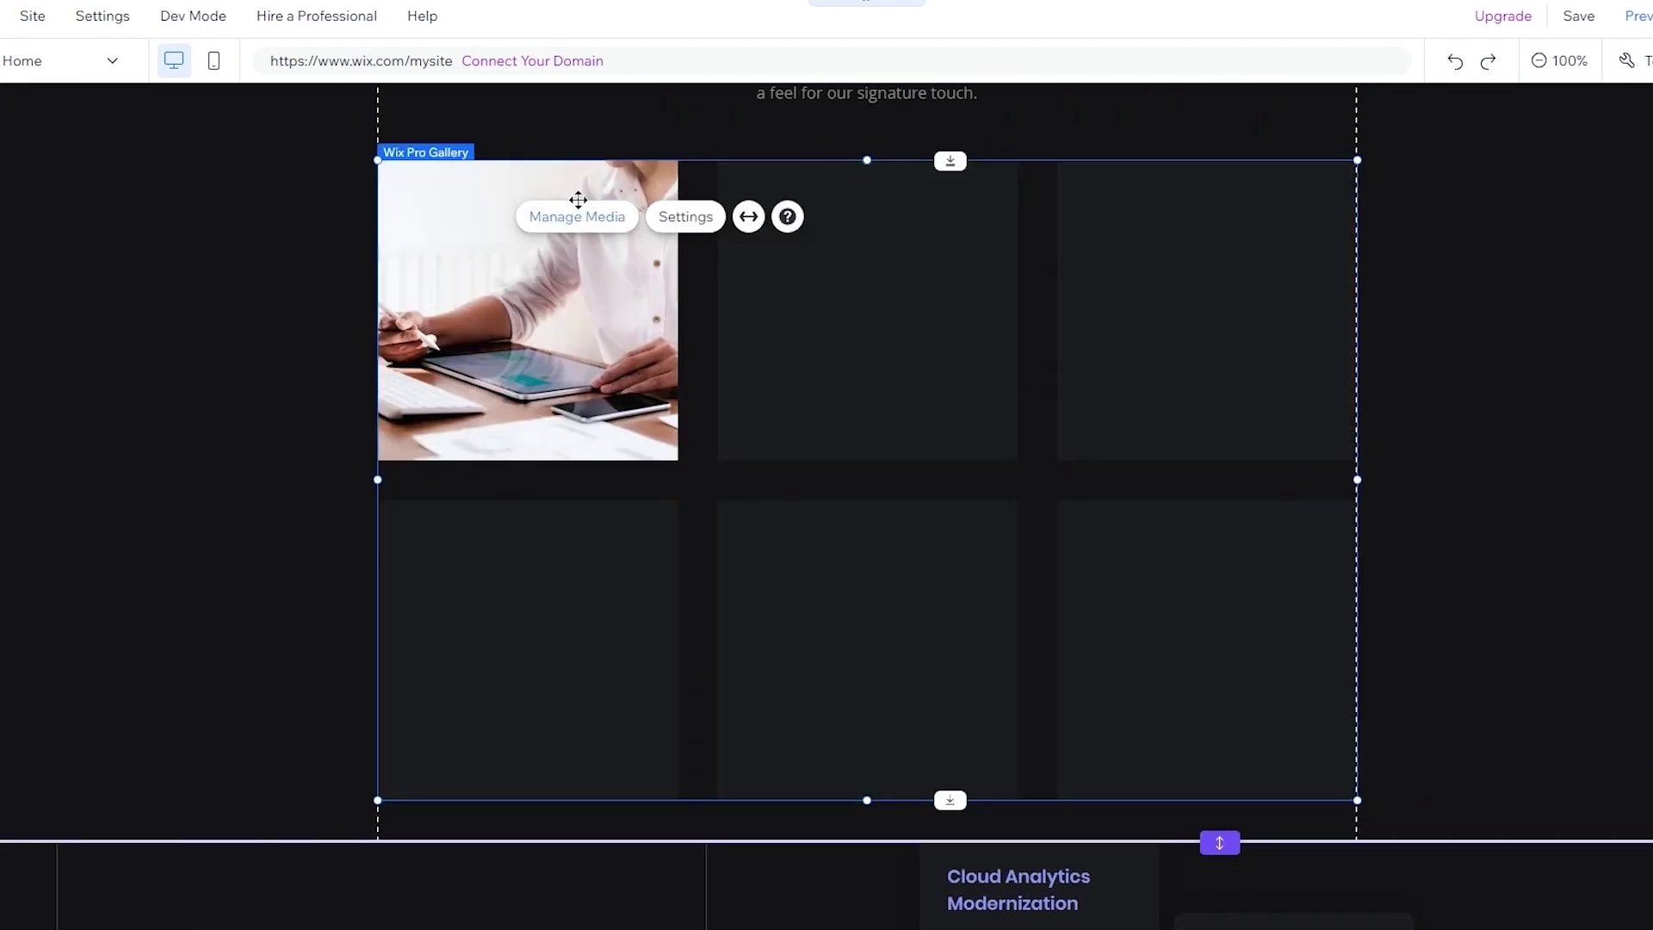
pyautogui.scroll(5, 351, 324)
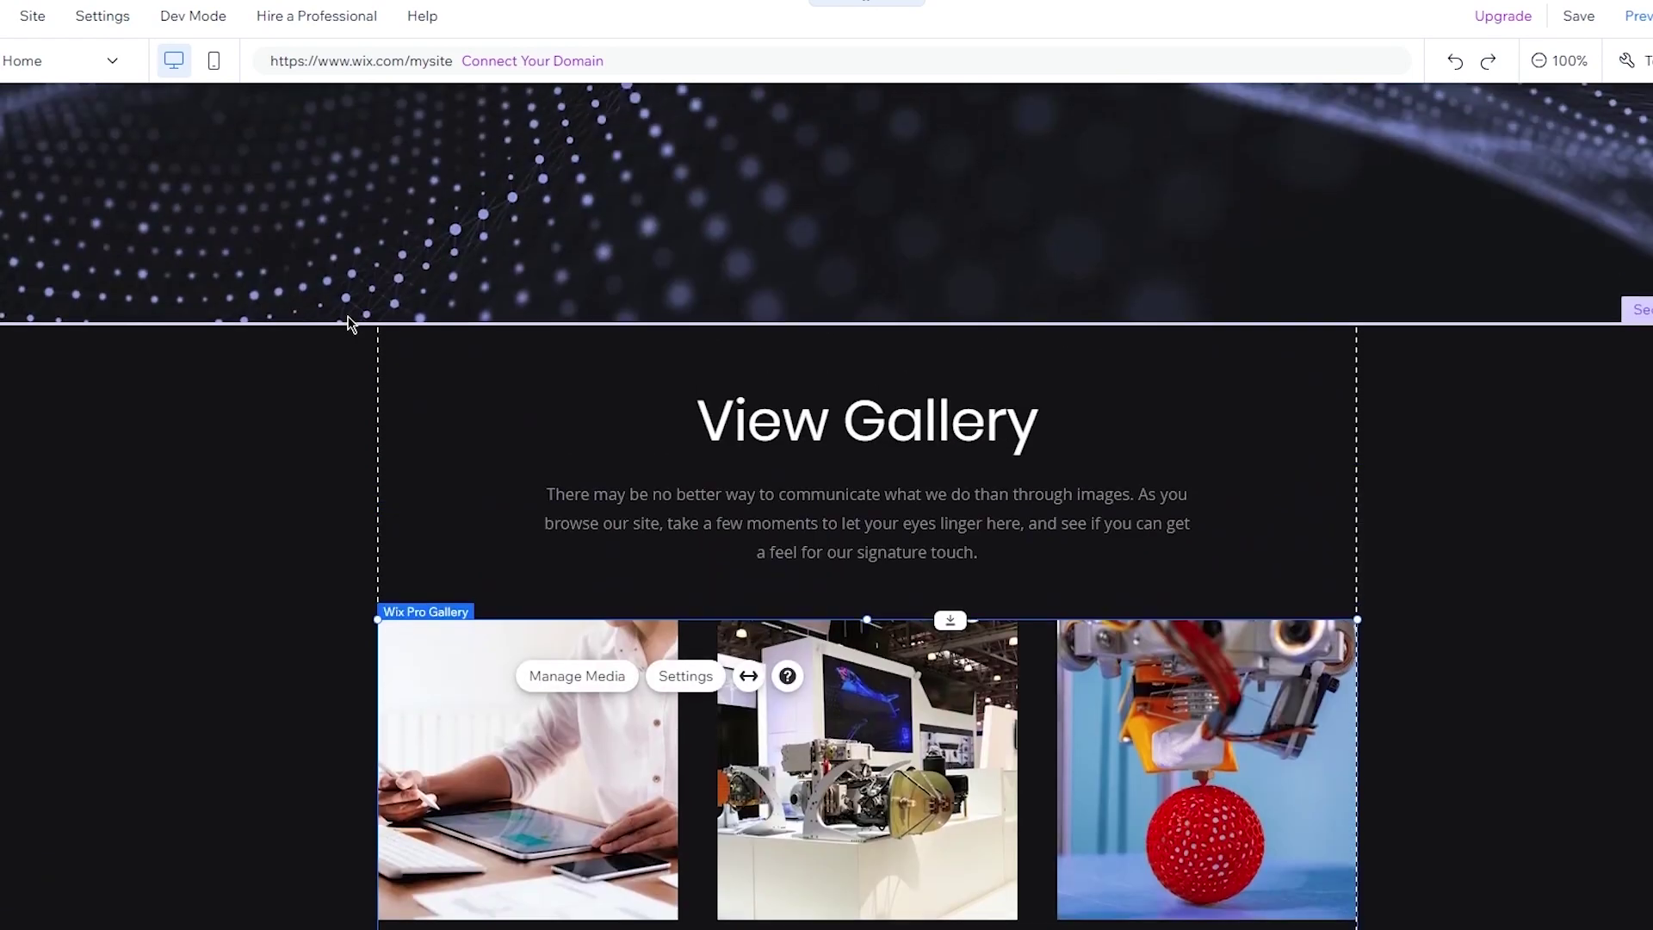
pyautogui.scroll(-4, 350, 323)
pyautogui.scroll(3, 351, 323)
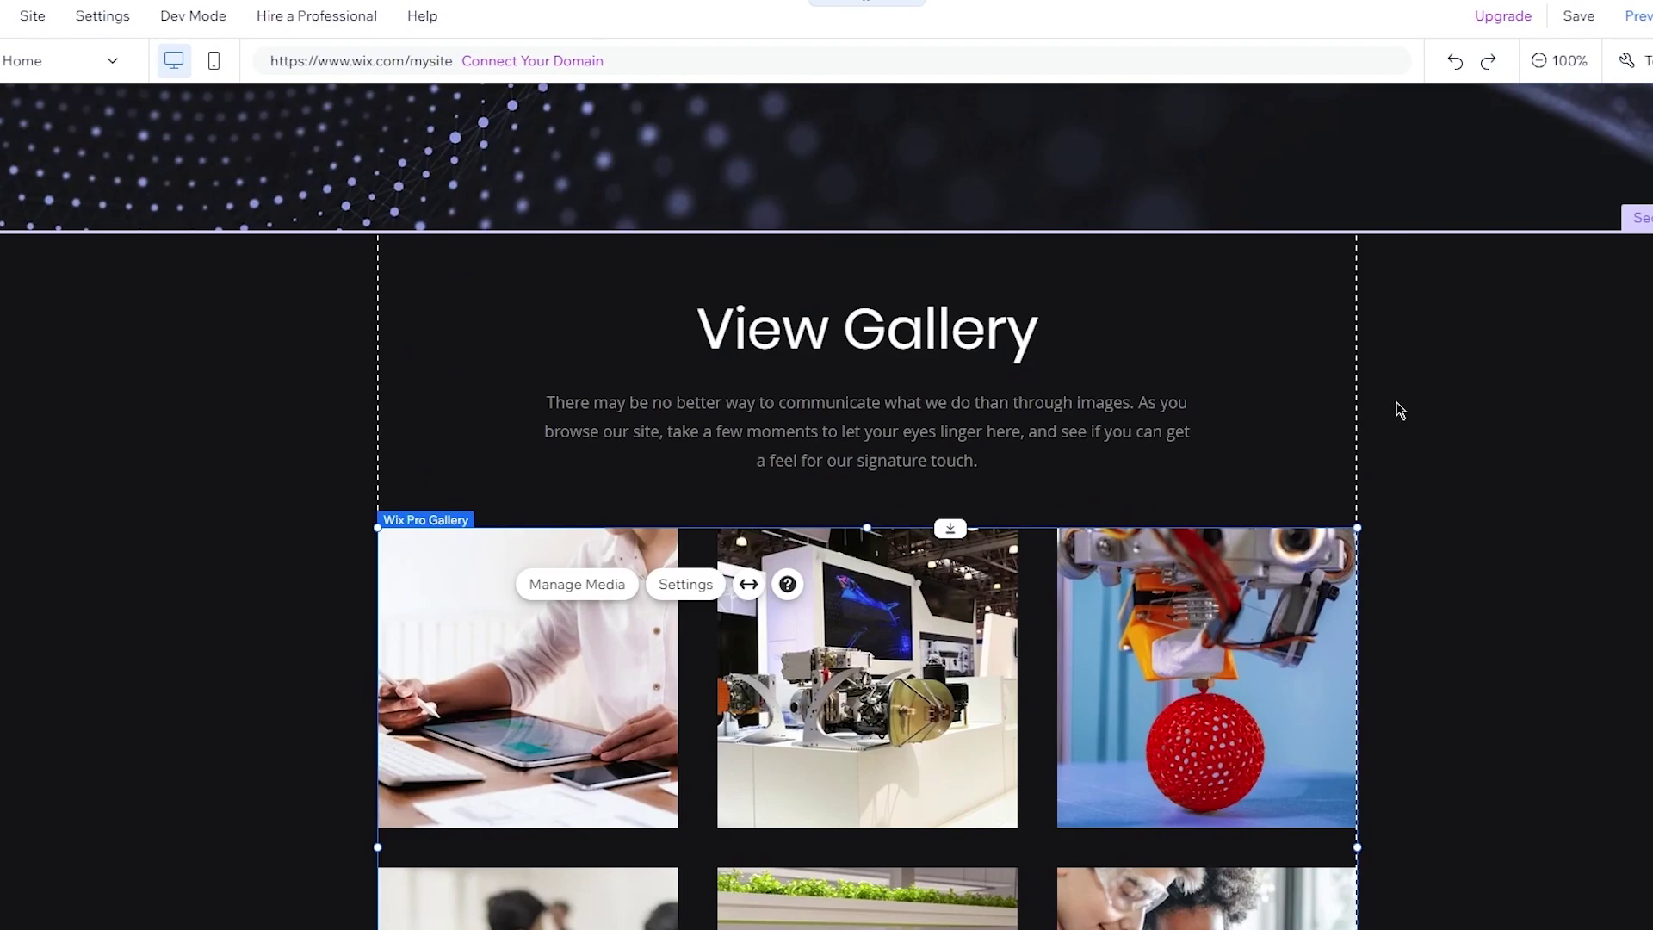
pyautogui.scroll(8, 1394, 413)
pyautogui.scroll(-15, 1399, 411)
pyautogui.scroll(10, 1398, 410)
pyautogui.scroll(7, 1399, 410)
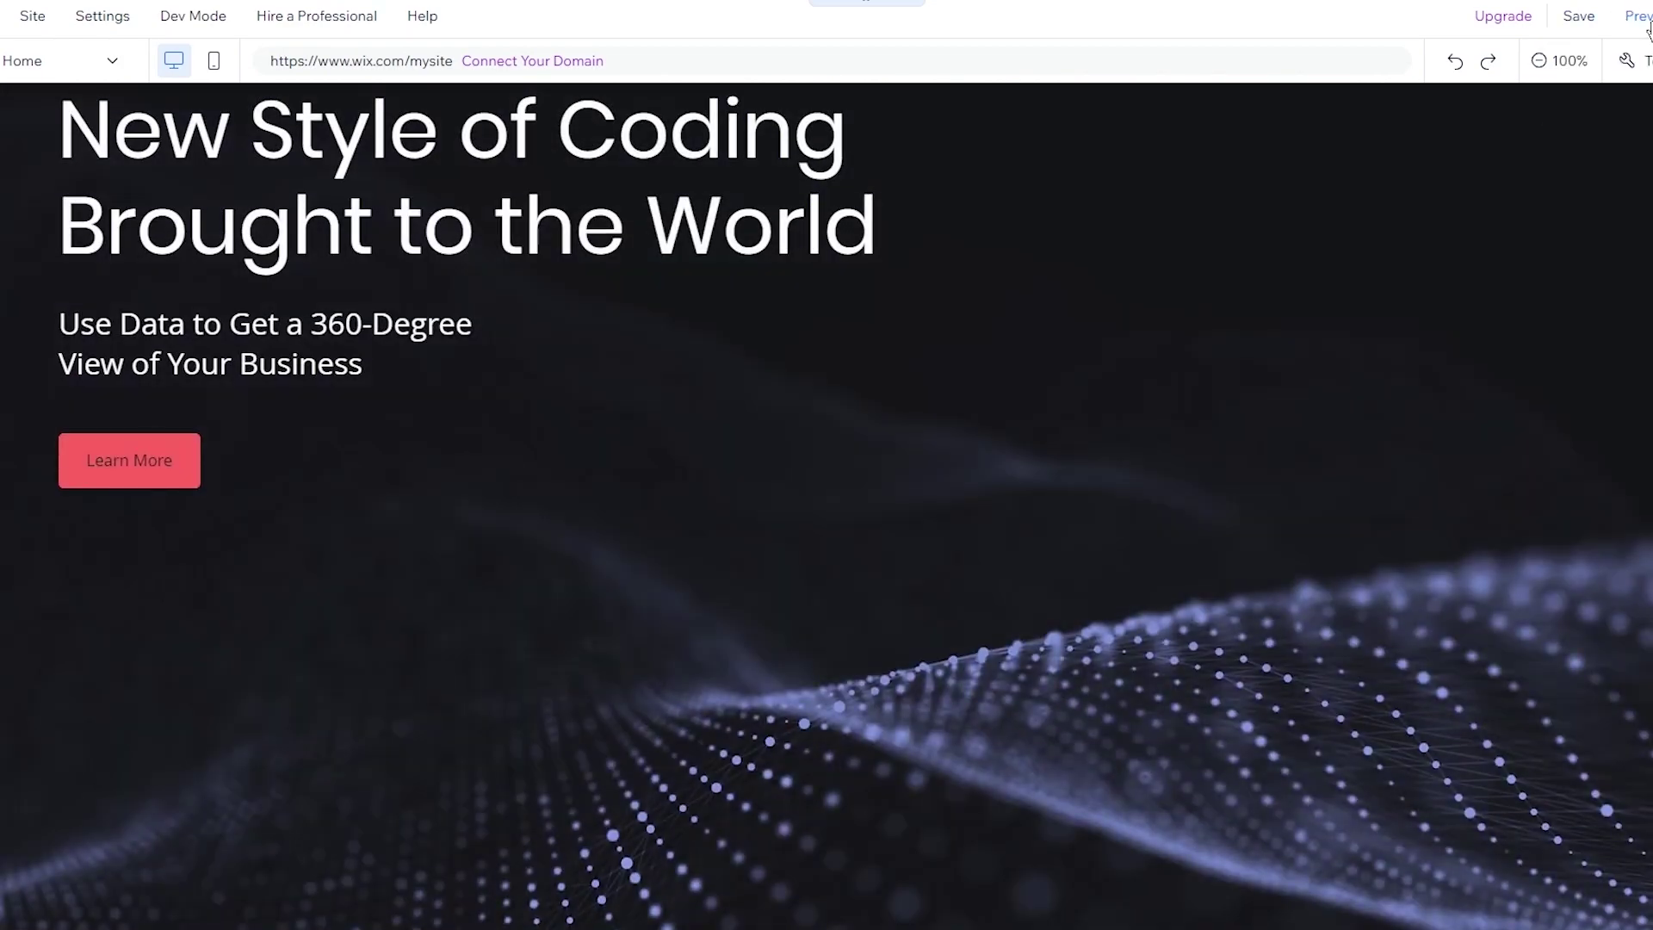
# Preview the site, enlarge the tech expo image in the gallery, and return to the beginning of the page.
pyautogui.click(1646, 25)
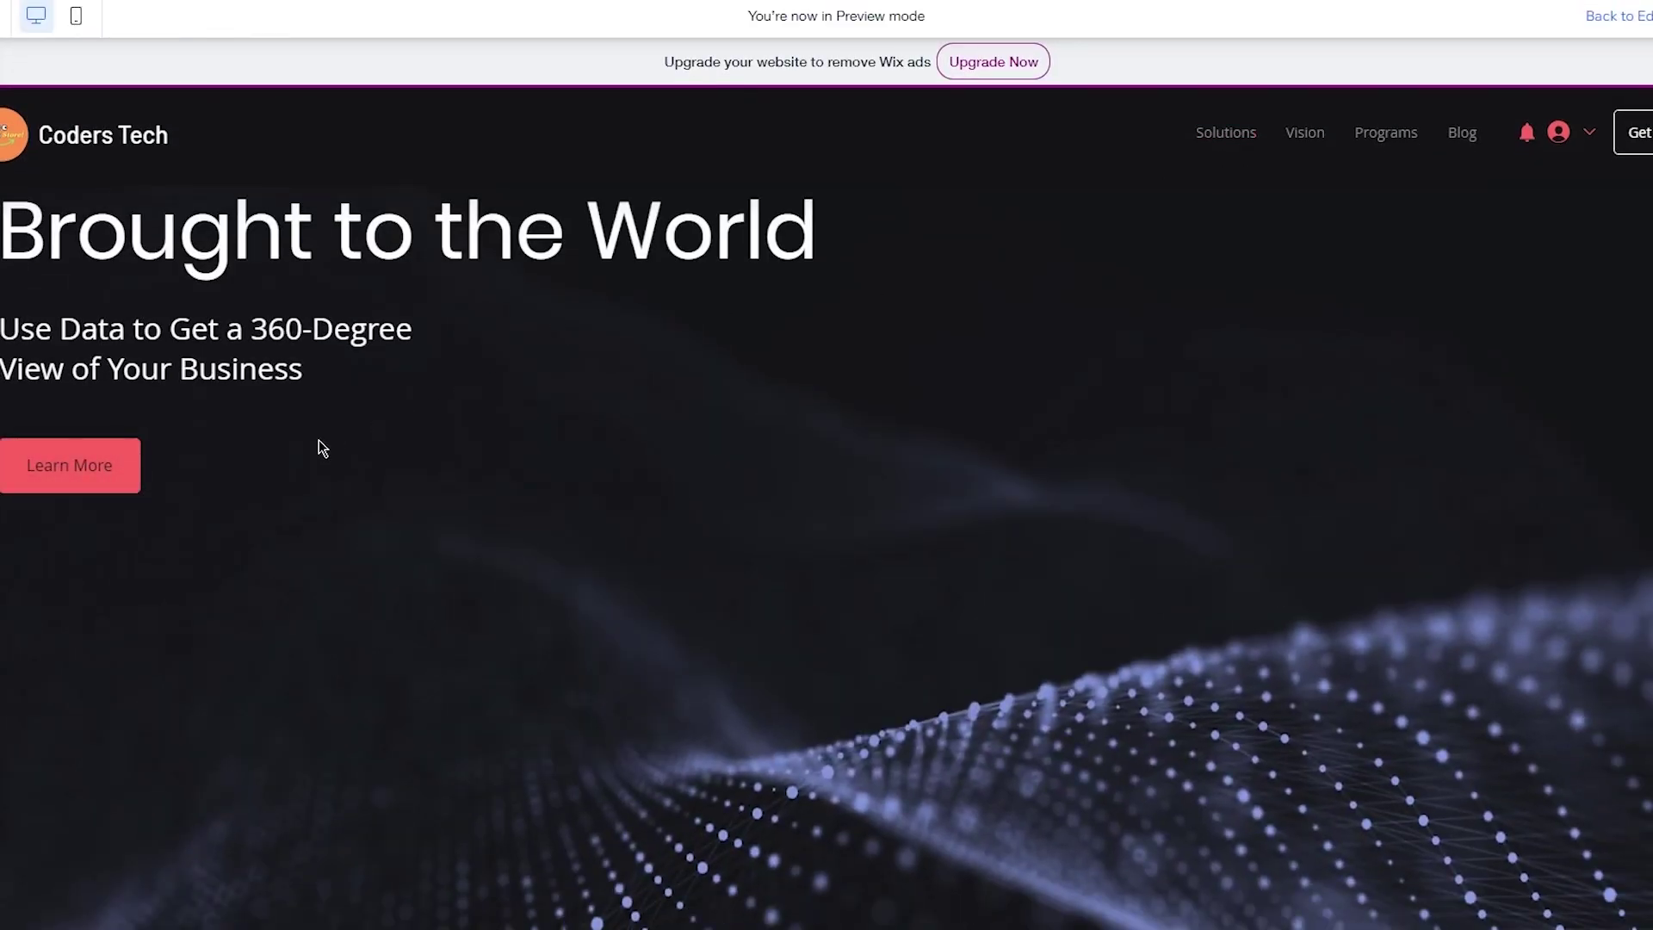
pyautogui.scroll(-10, 318, 447)
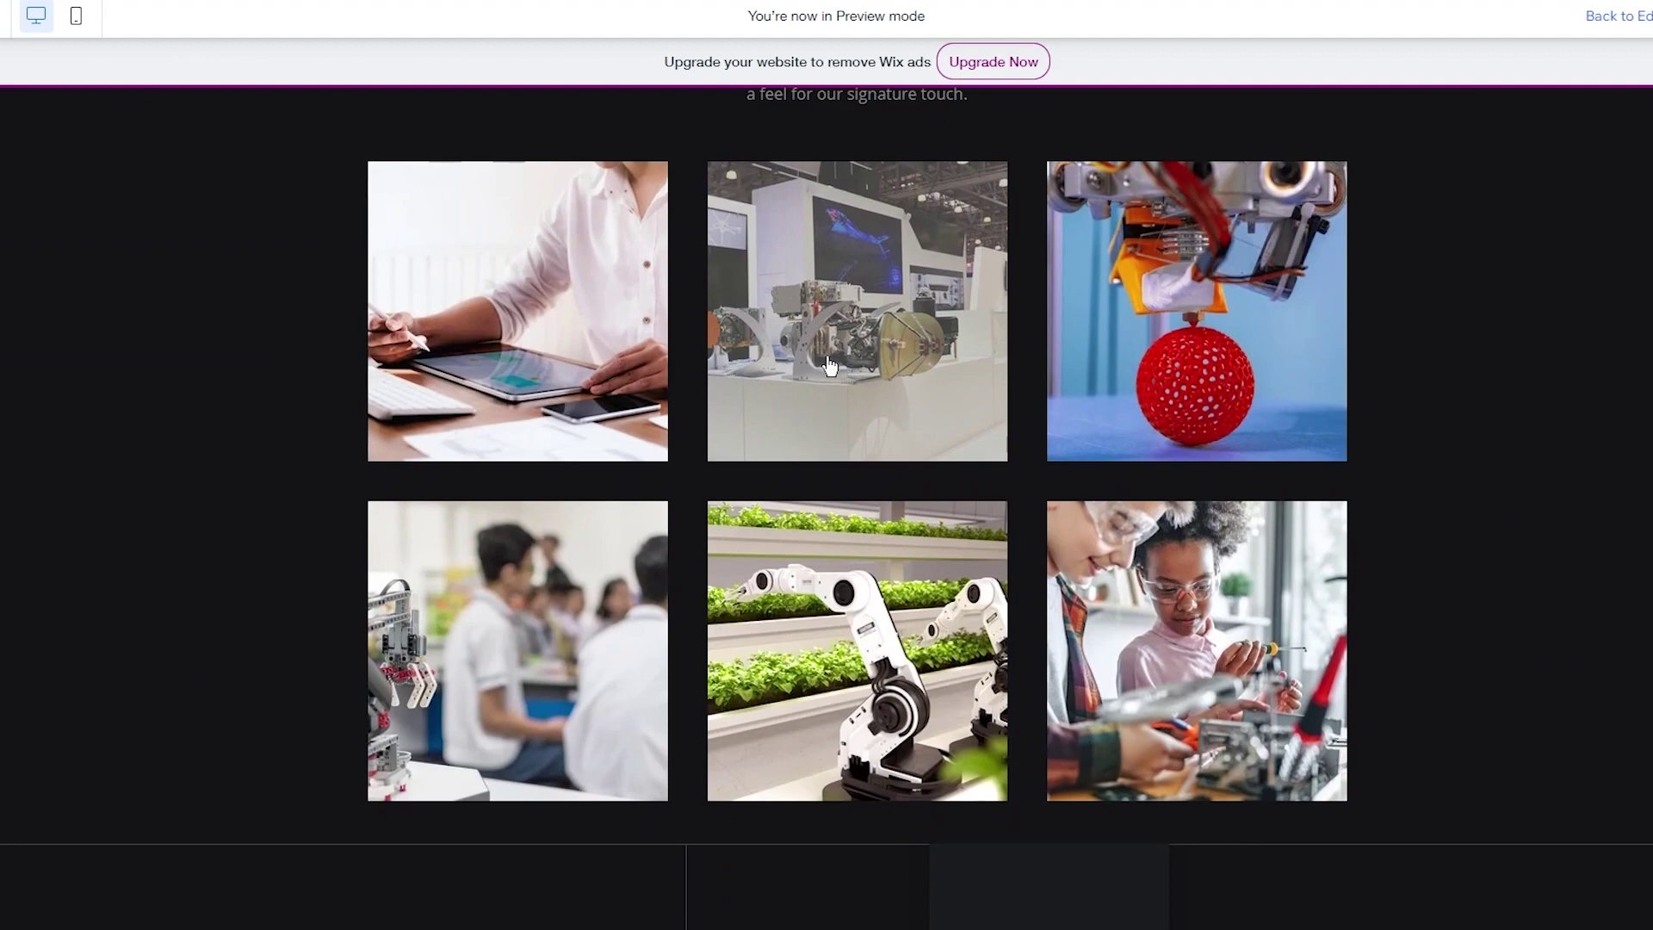
pyautogui.click(828, 367)
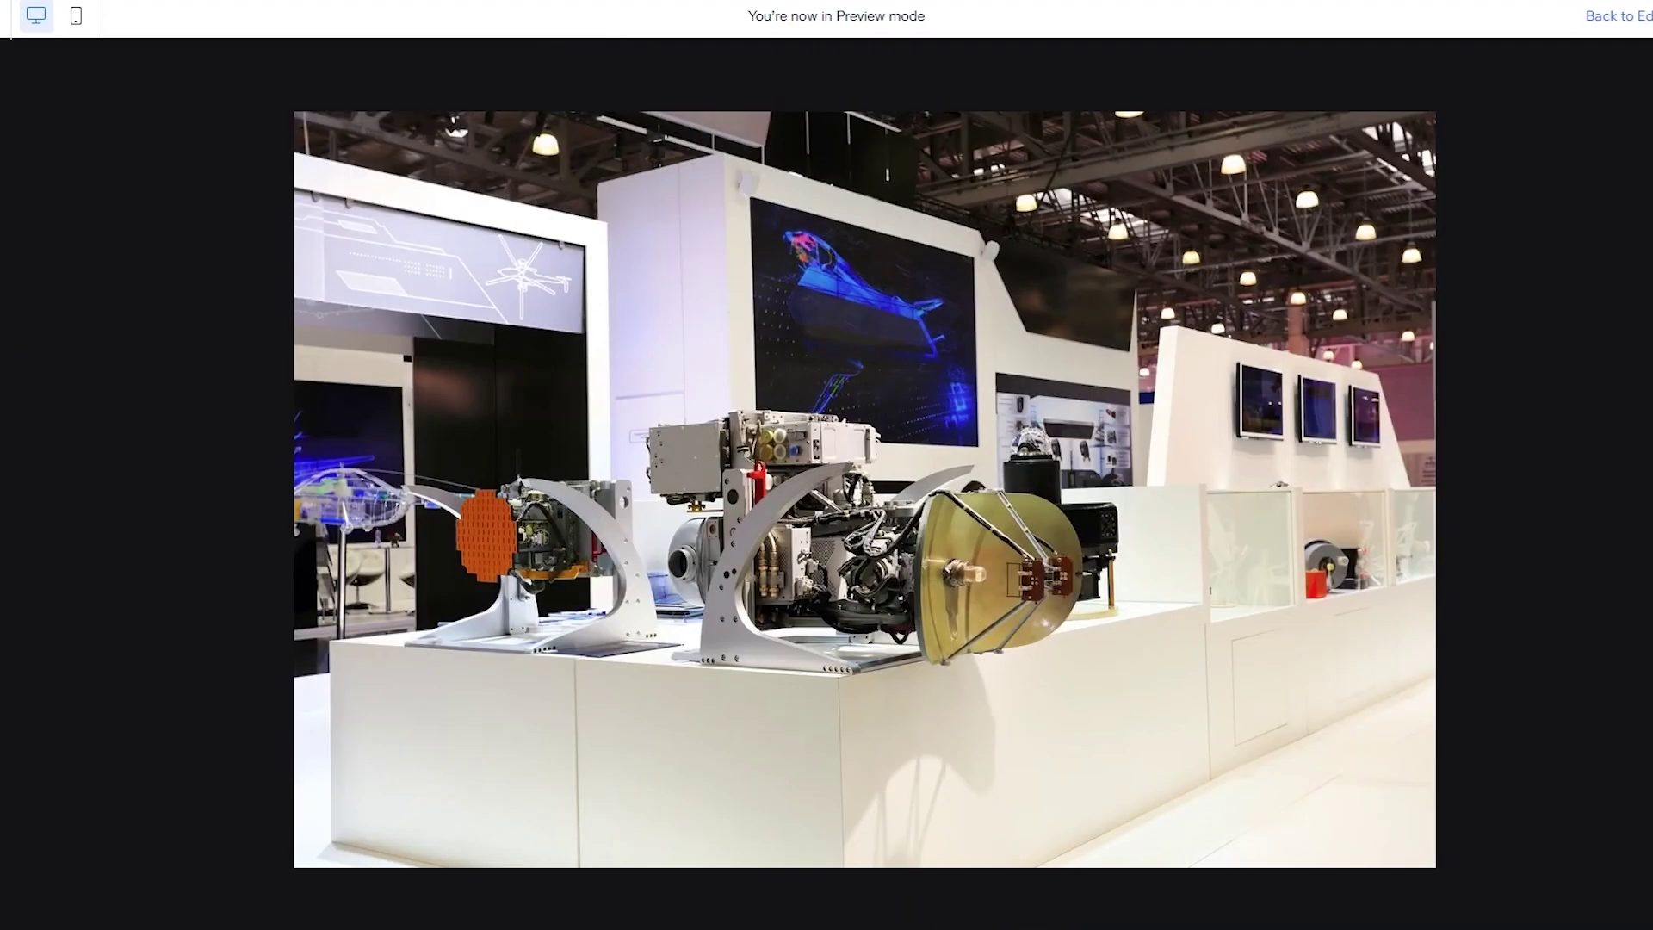
pyautogui.click(1464, 213)
pyautogui.press('Home')
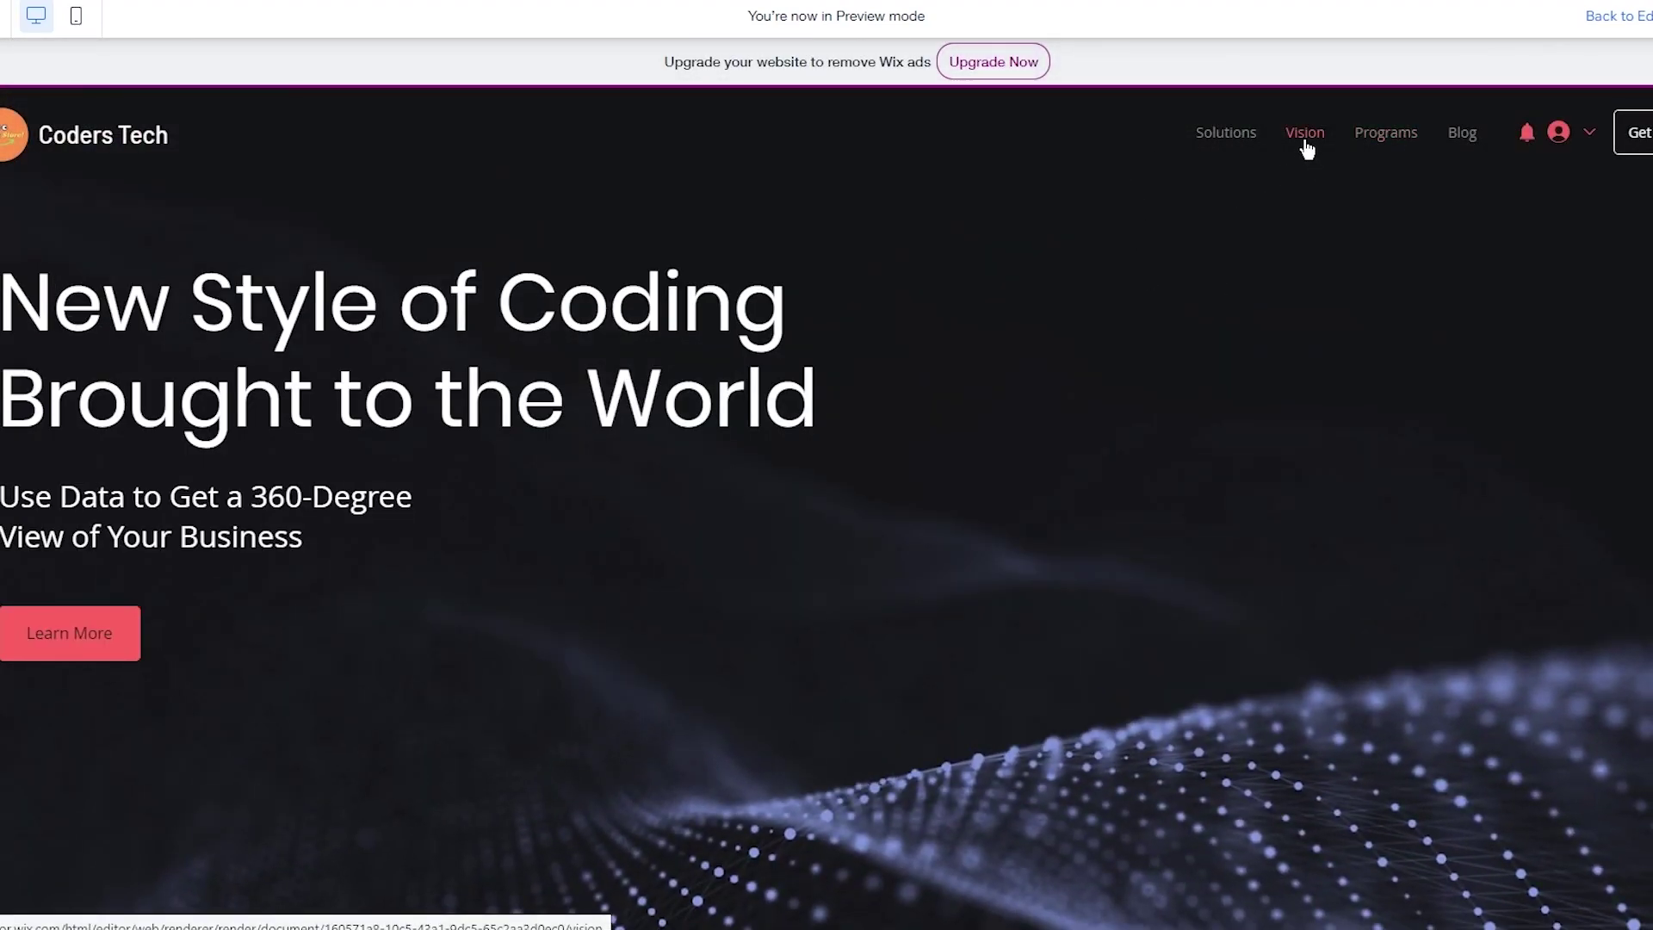
# Test the hero's Learn More button and the Solutions page in the preview, and switch to the Wix sites dashboard.
pyautogui.click(132, 637)
pyautogui.scroll(-9, 664, 441)
pyautogui.click(1226, 132)
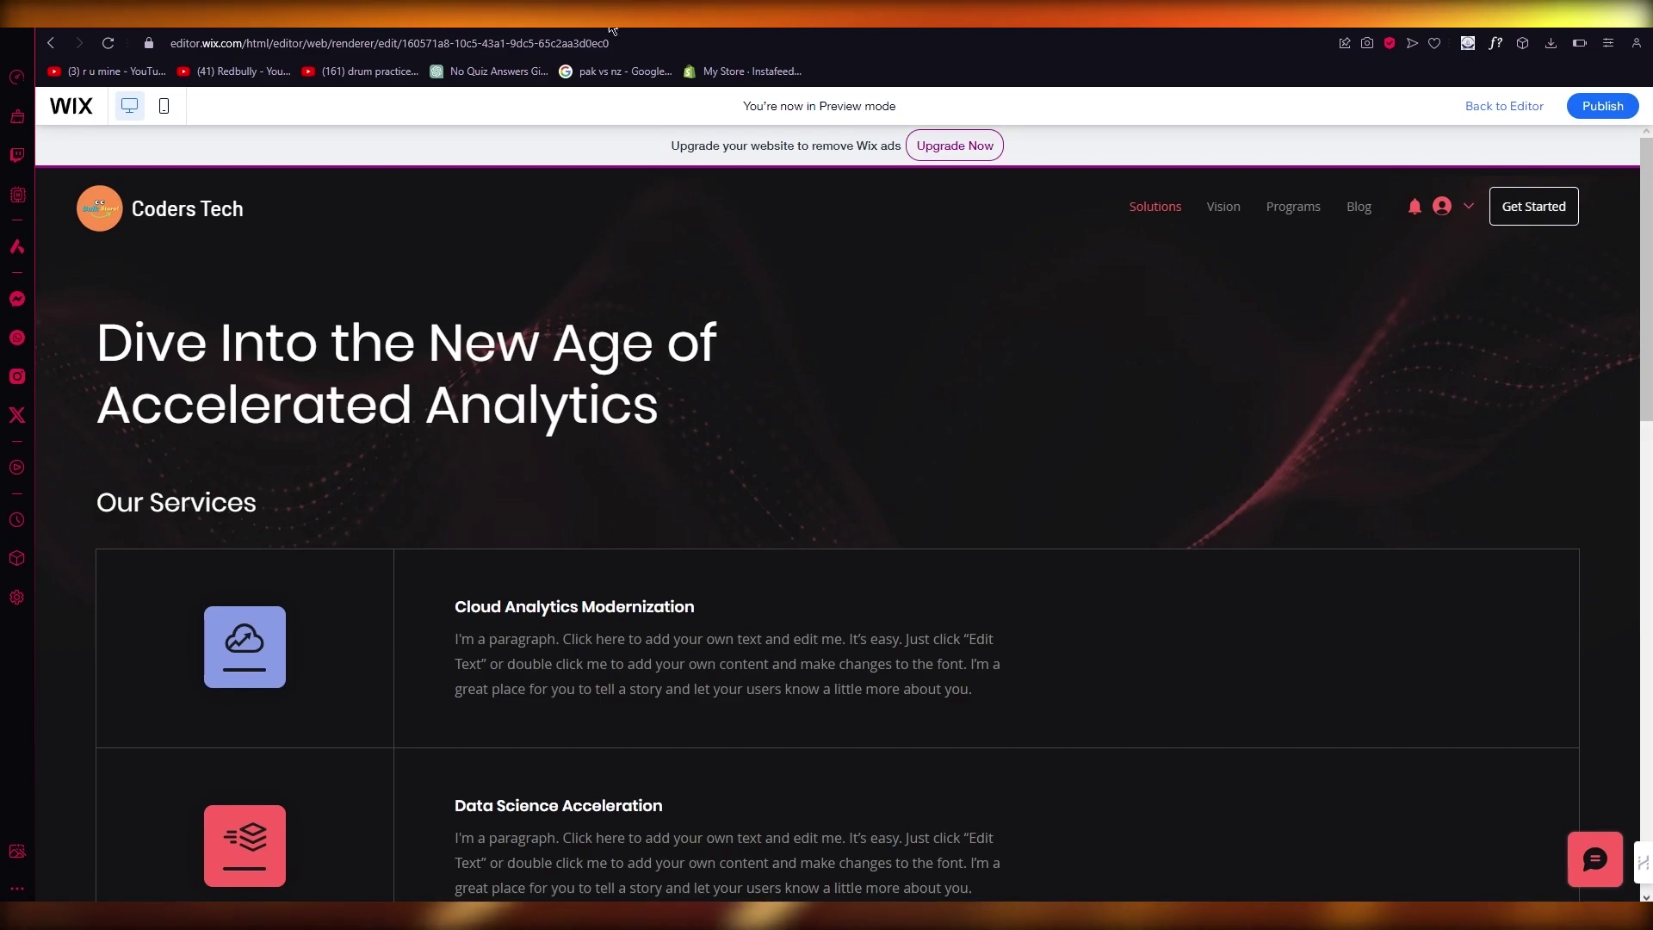
pyautogui.click(387, 17)
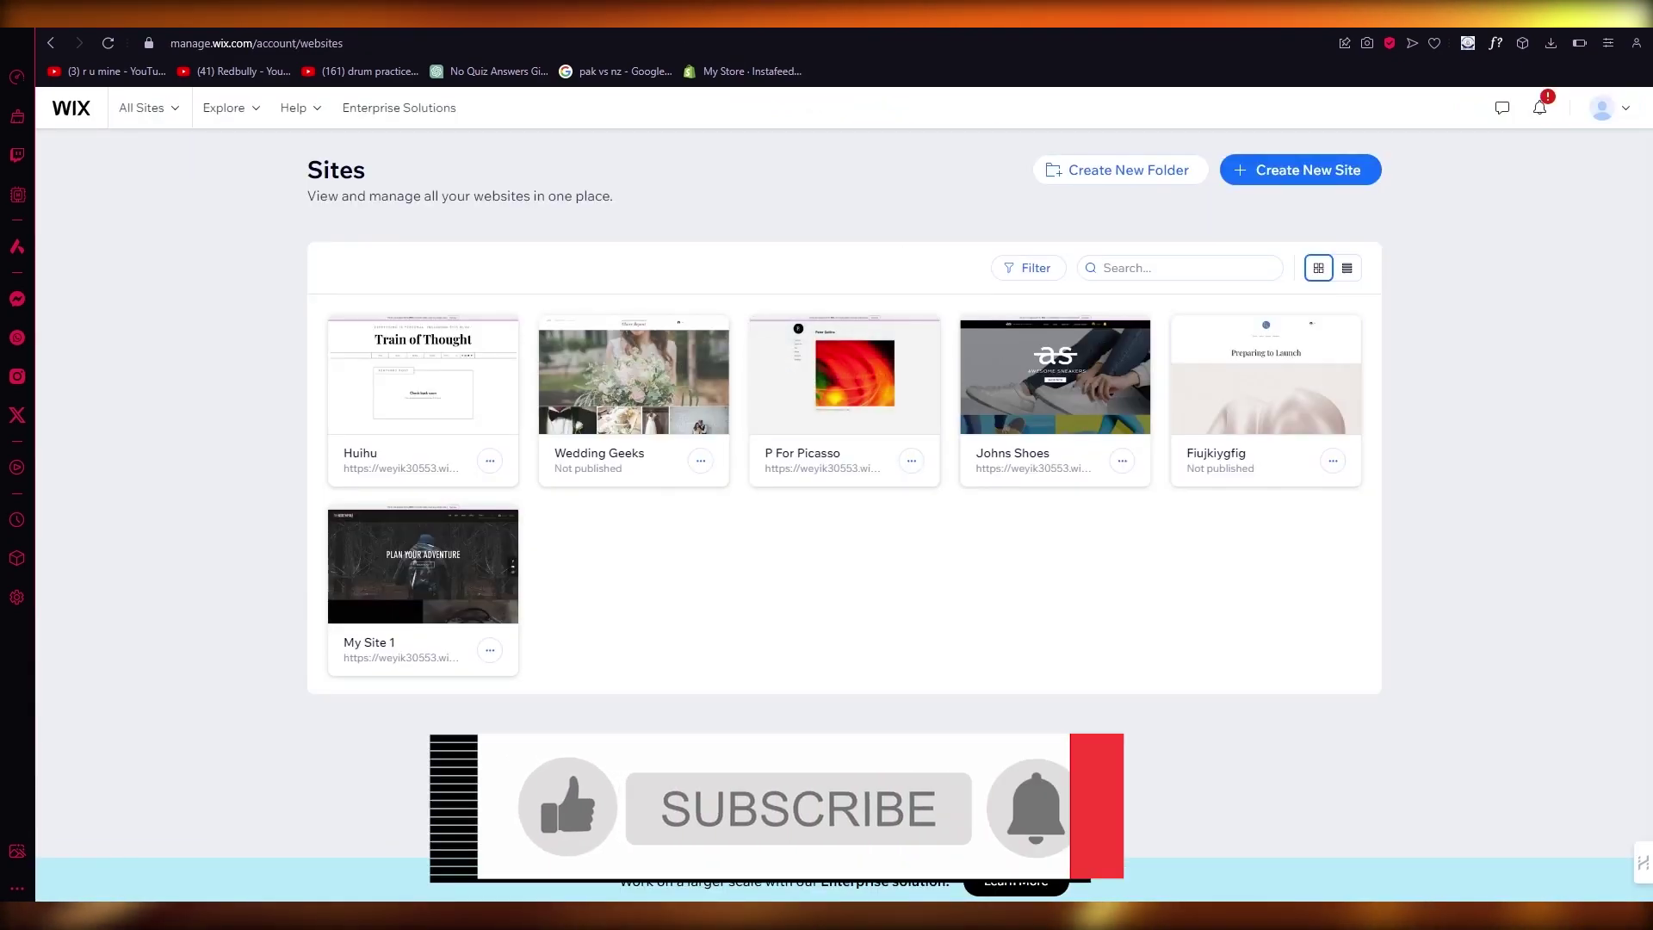